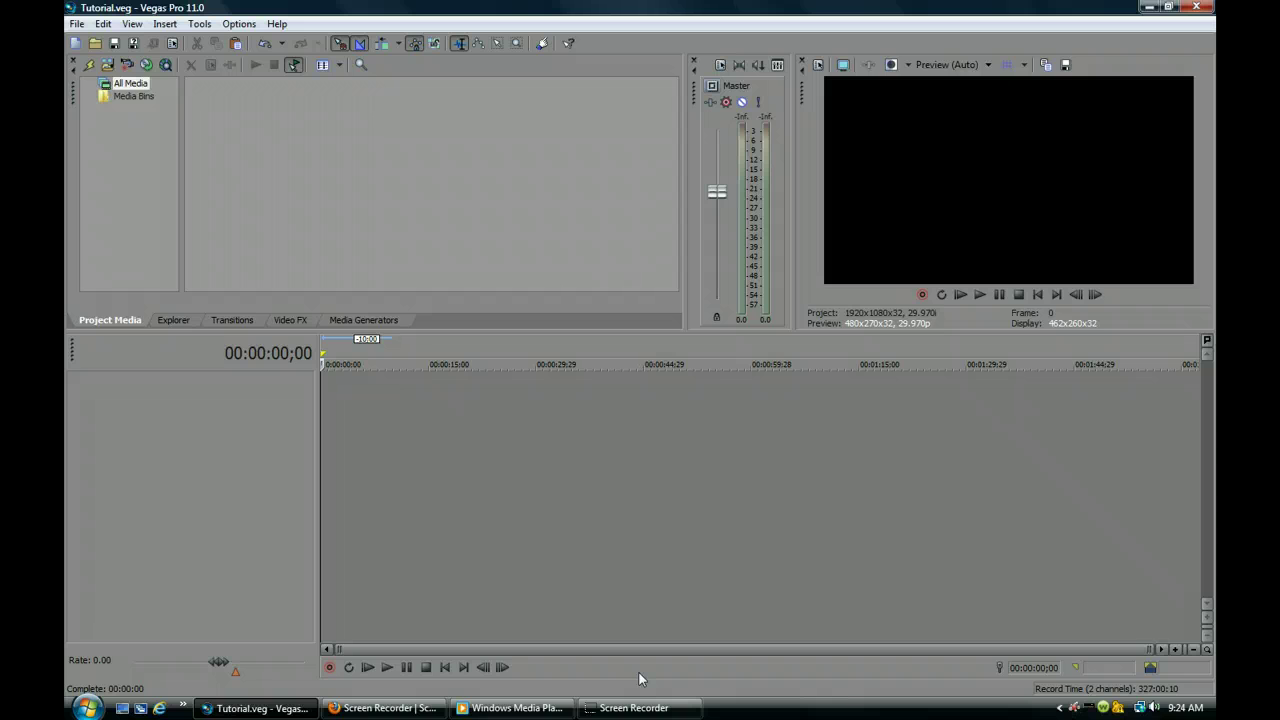
# Switch to Windows Media Player, play the Text-Tutorial sample video, and return to the Vegas Pro project
pyautogui.click(596, 668)
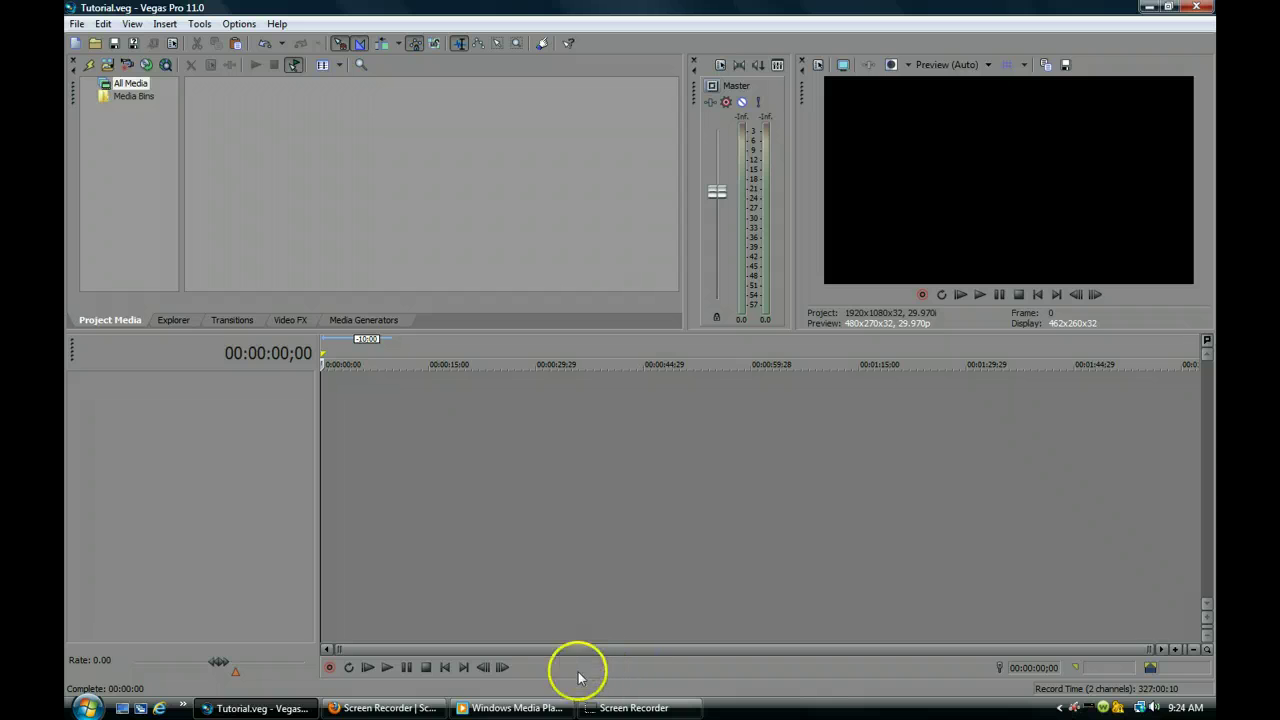
pyautogui.click(536, 709)
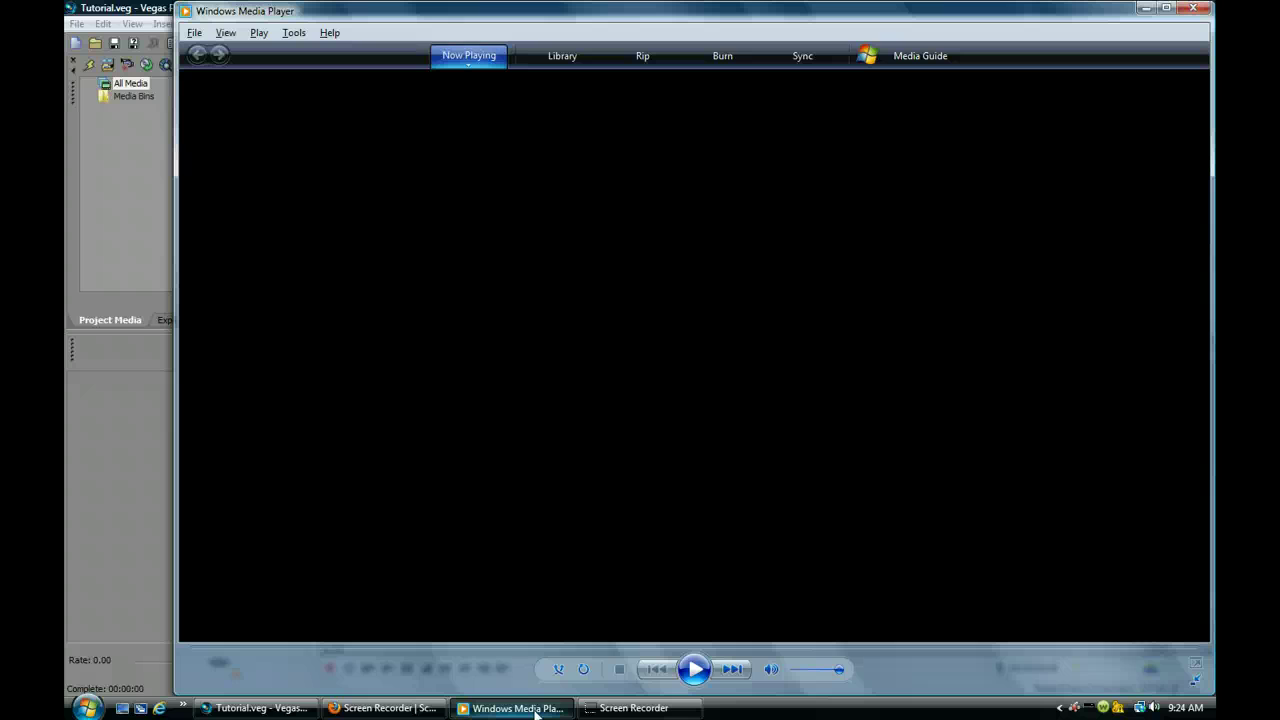
pyautogui.moveTo(903, 18); pyautogui.dragTo(857, 14)
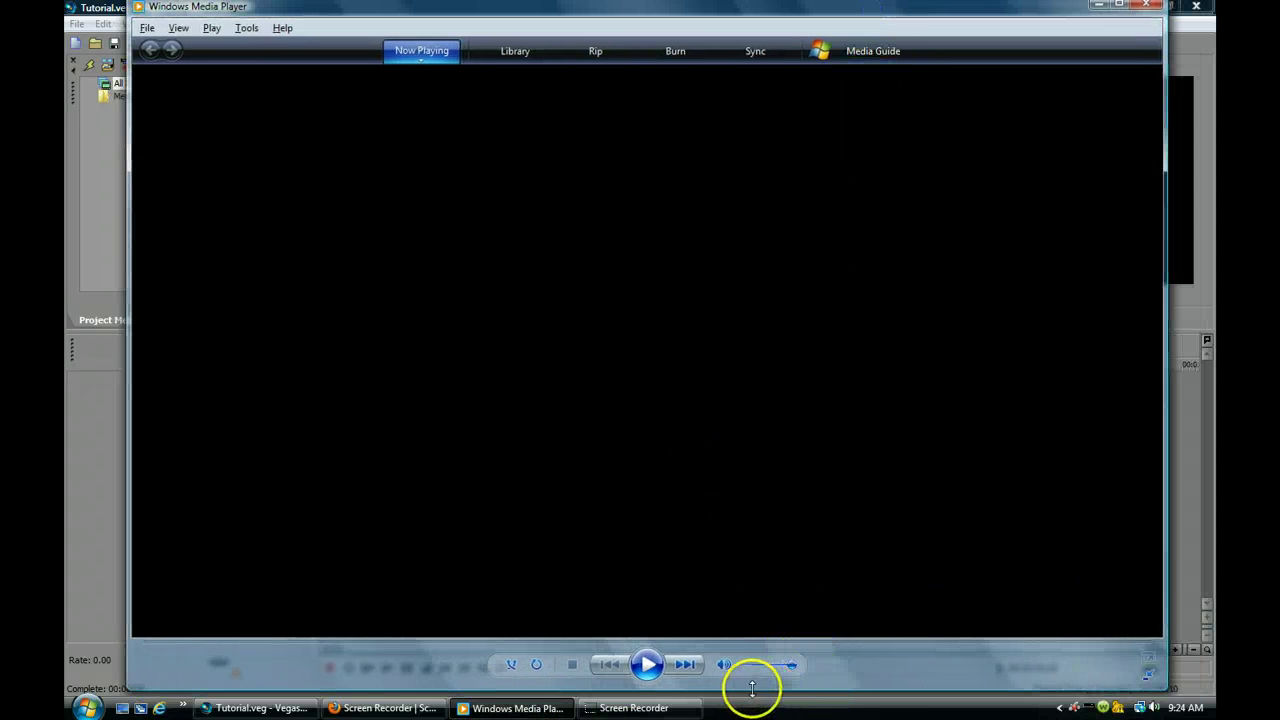
pyautogui.click(647, 665)
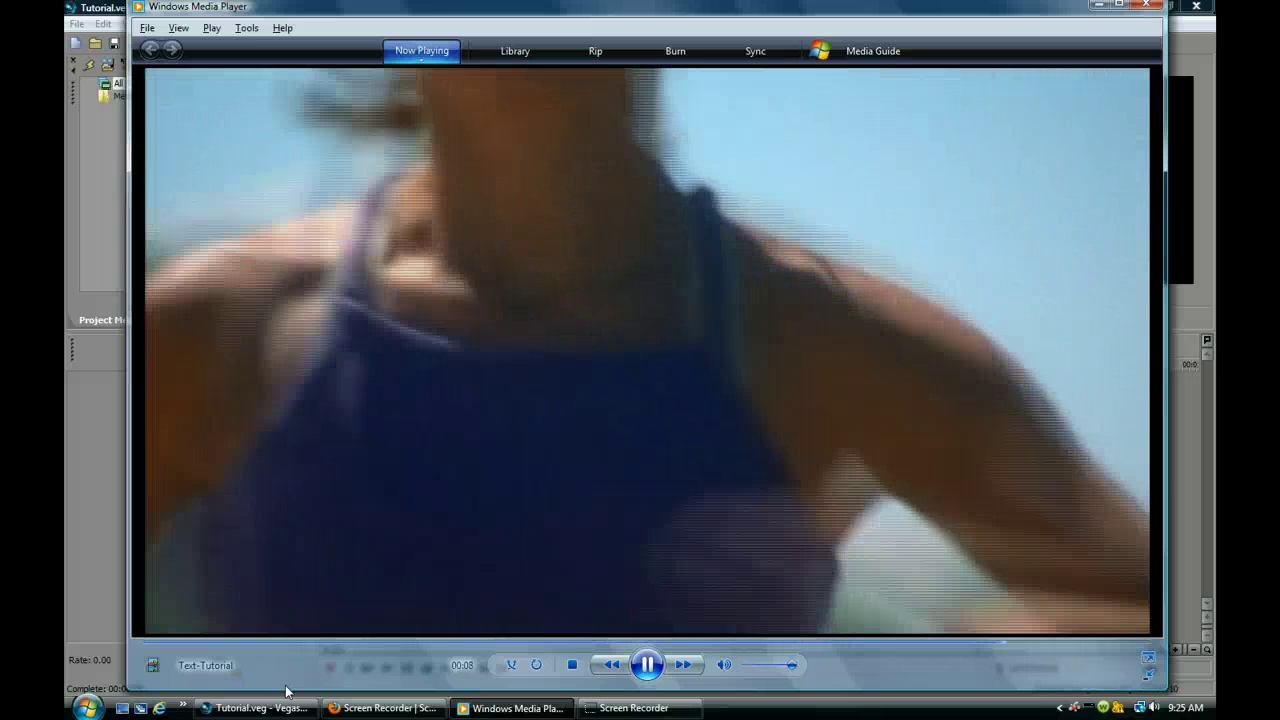
pyautogui.click(286, 680)
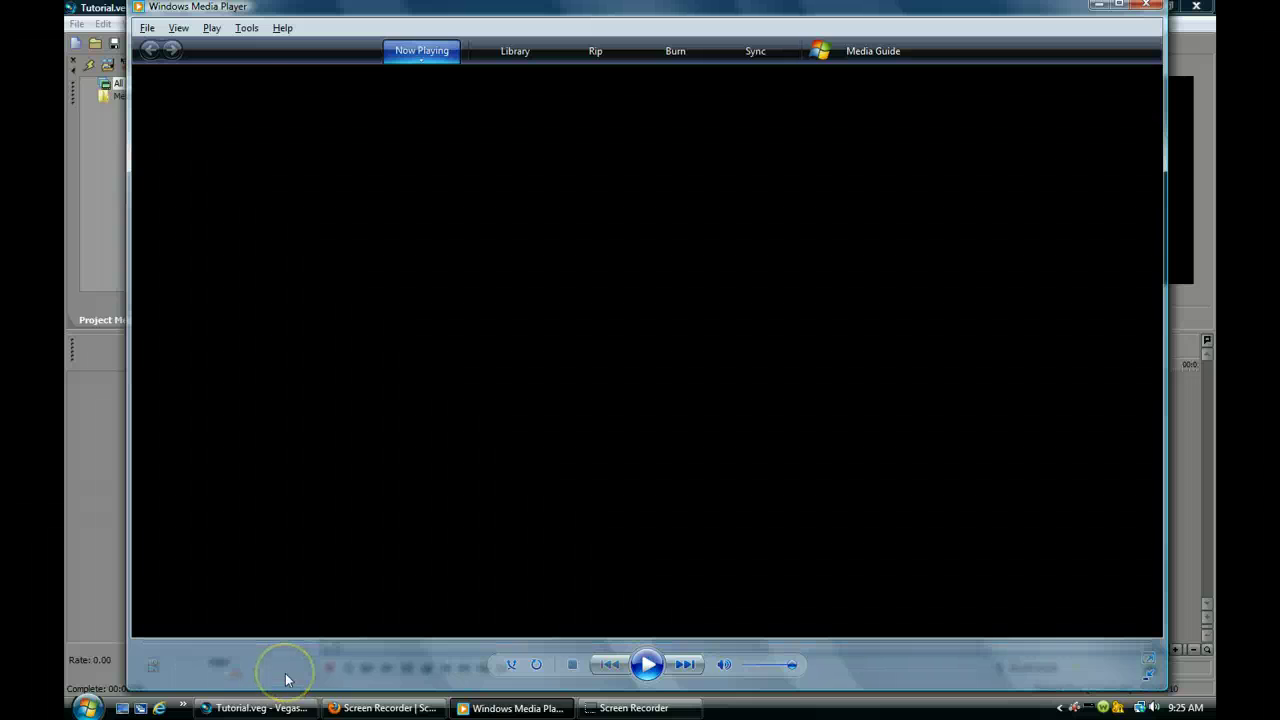
pyautogui.click(1098, 8)
pyautogui.click(713, 420)
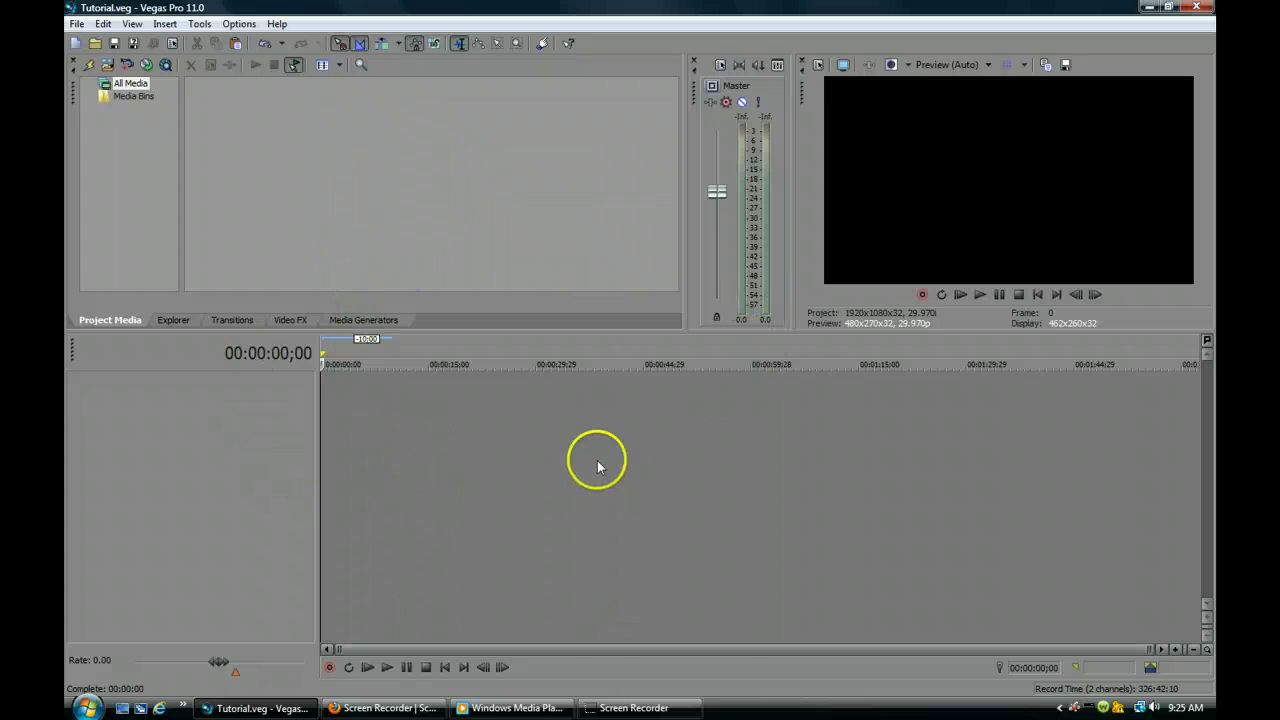
# Add the 04455_VideoTraxx clip from the Manahttan folder to the start of the timeline
pyautogui.click(354, 212)
pyautogui.click(176, 321)
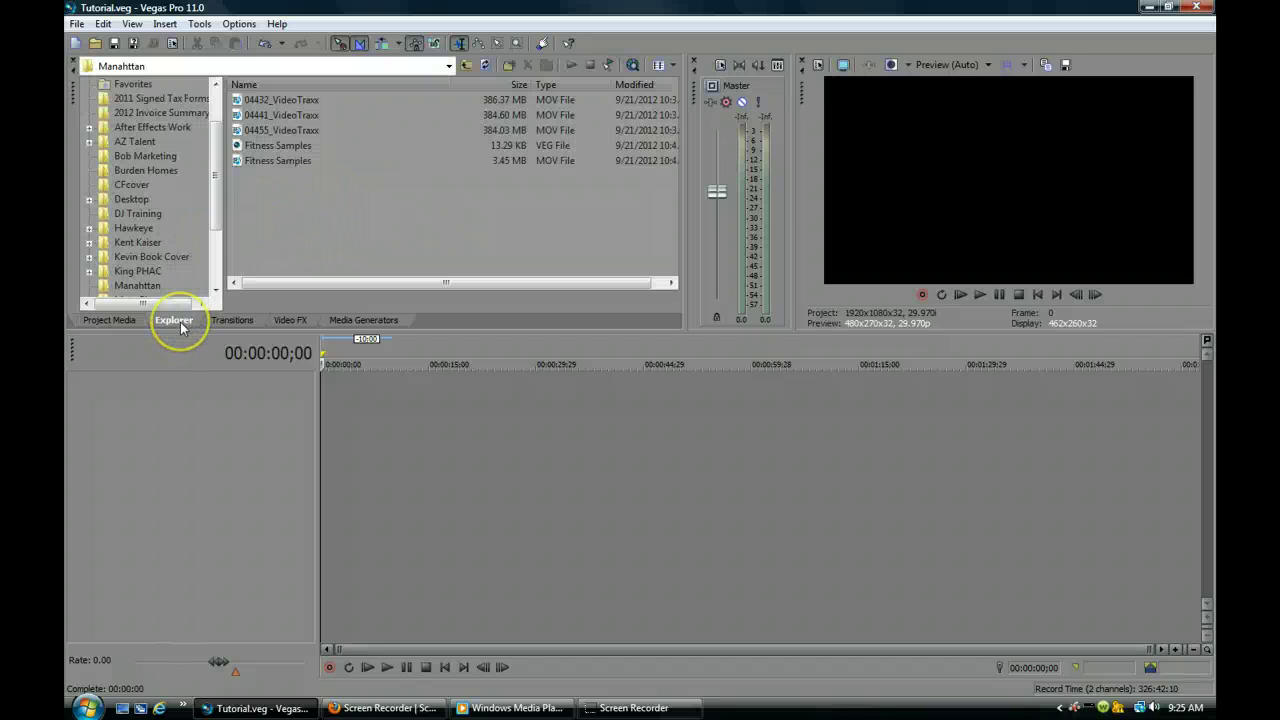
pyautogui.doubleClick(279, 131)
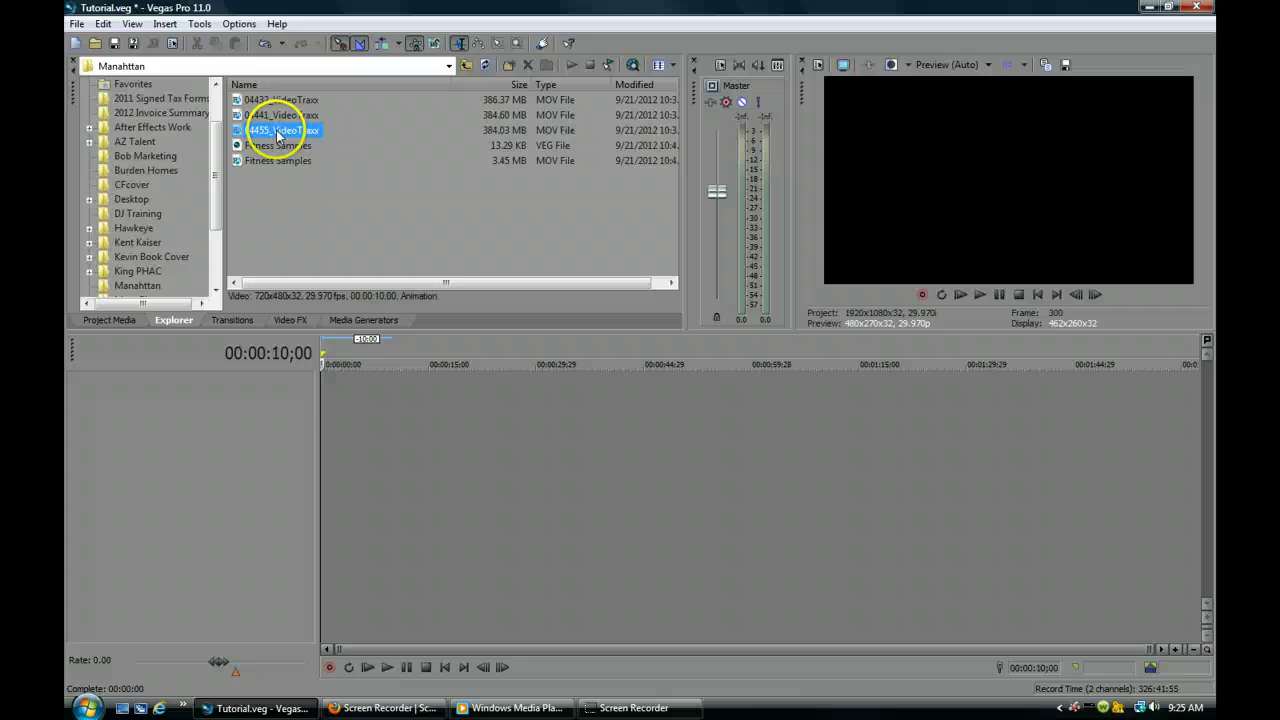
pyautogui.click(133, 321)
pyautogui.click(351, 413)
pyautogui.click(351, 413)
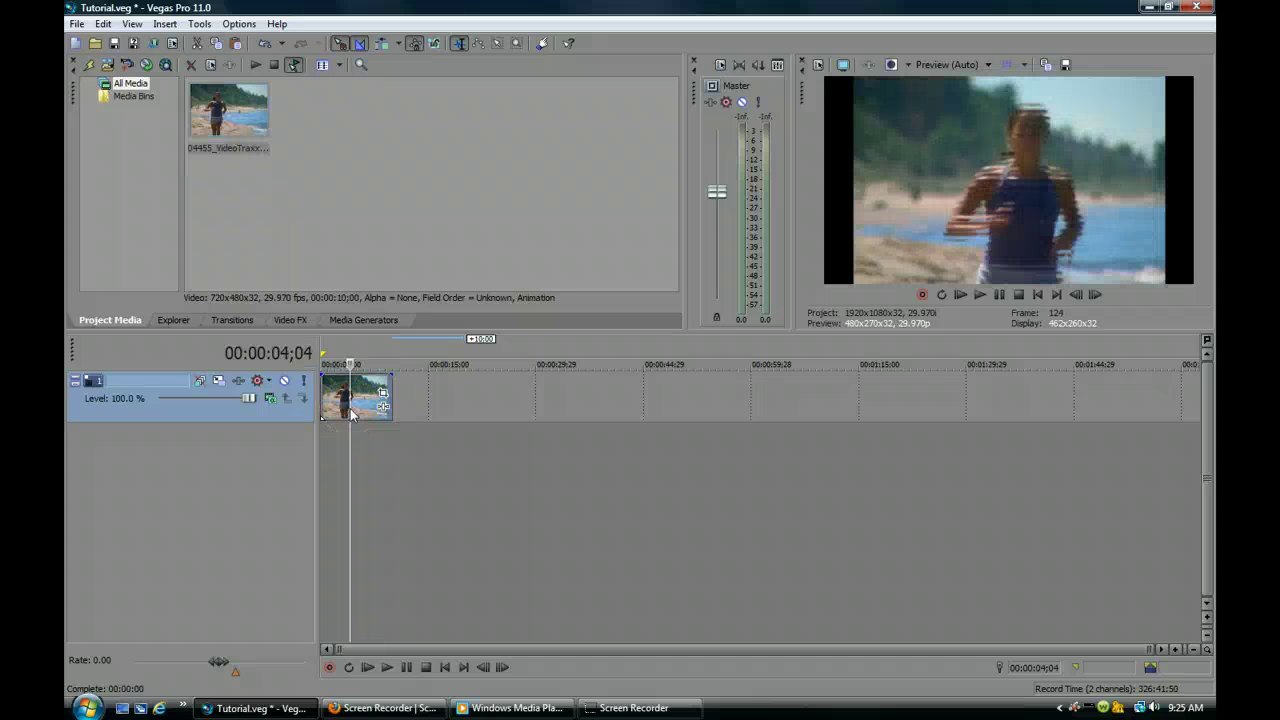
# Crop the 04455_VideoTraxx clip to match the output aspect, starting from its first frame
pyautogui.click(366, 432)
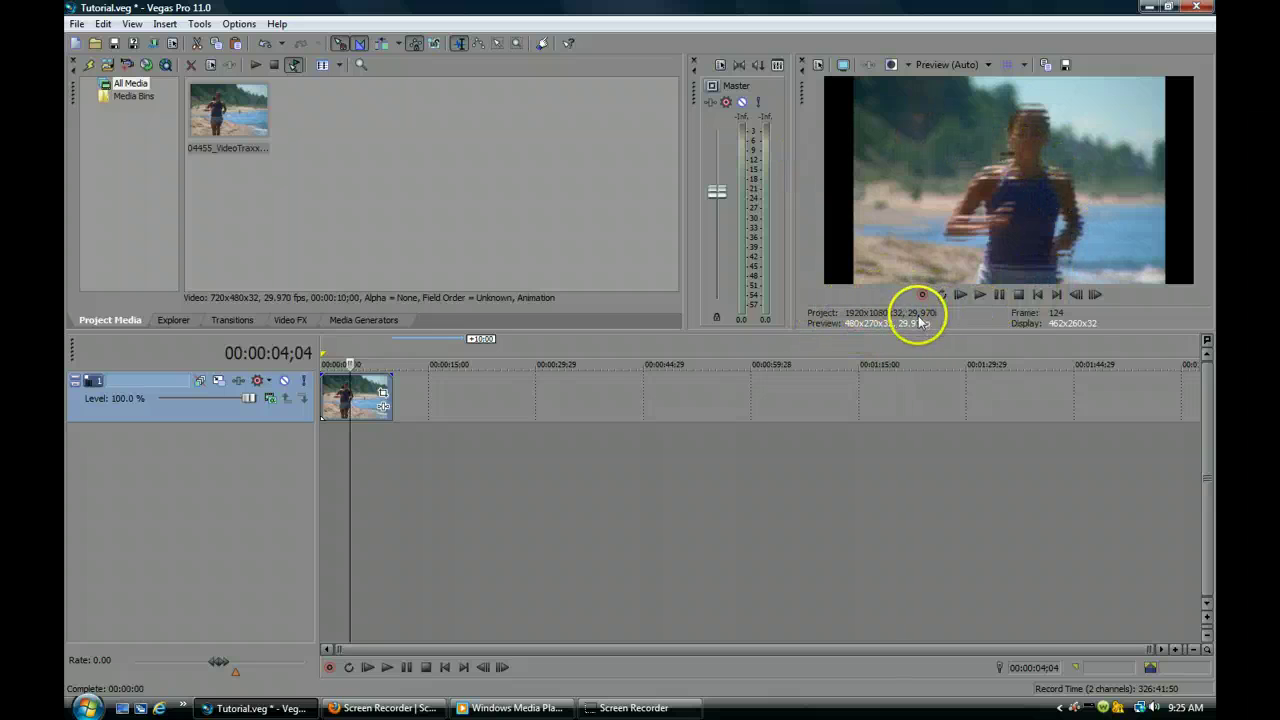
pyautogui.click(382, 400)
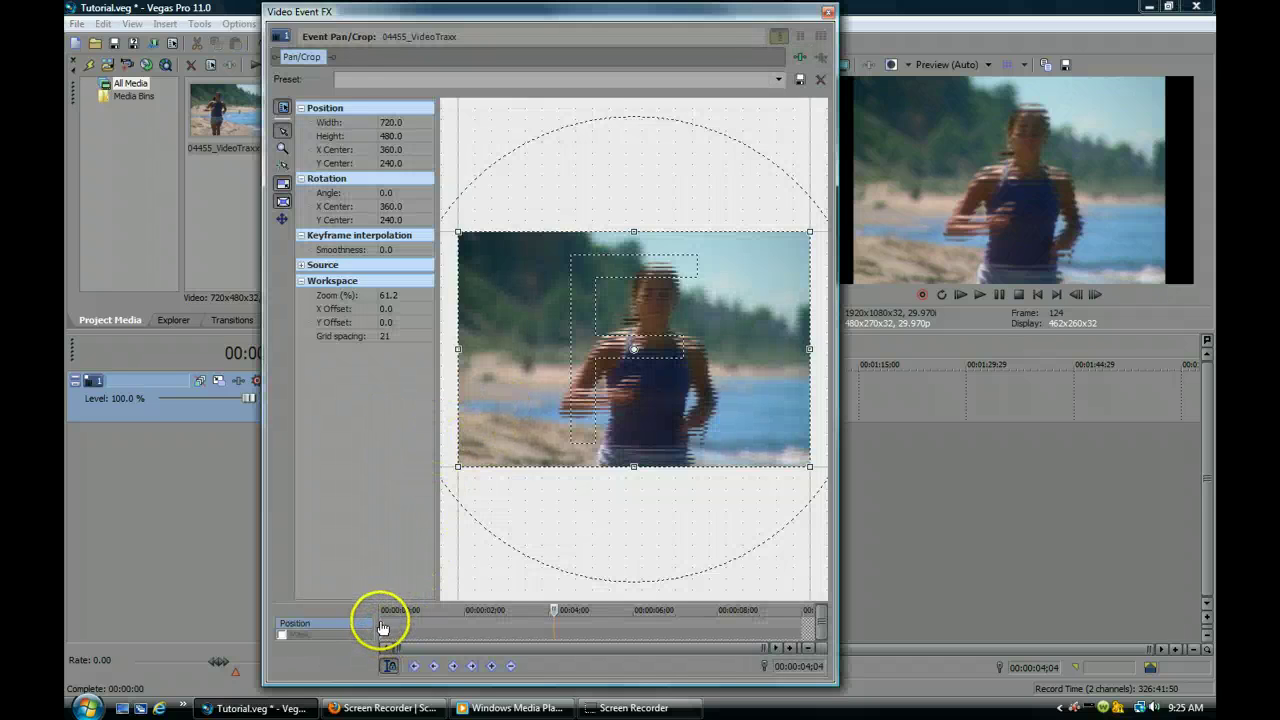
pyautogui.click(382, 627)
pyautogui.rightClick(514, 423)
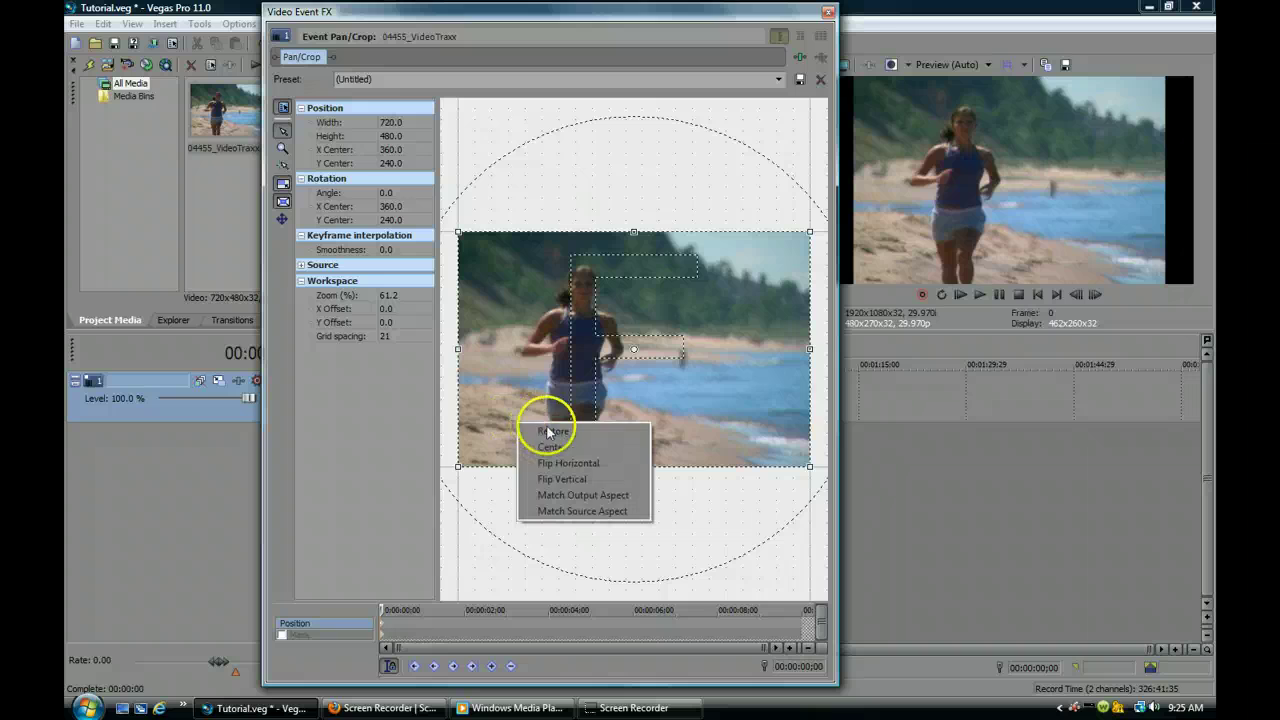
pyautogui.click(603, 496)
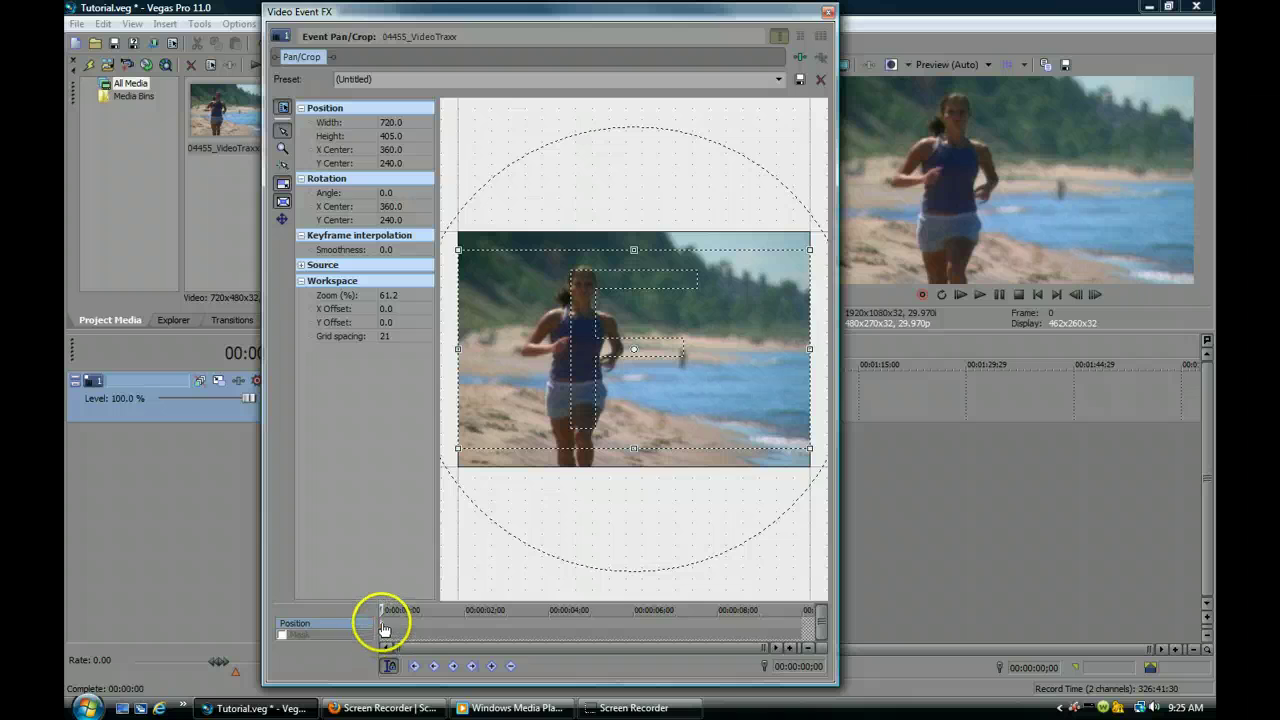
pyautogui.click(827, 12)
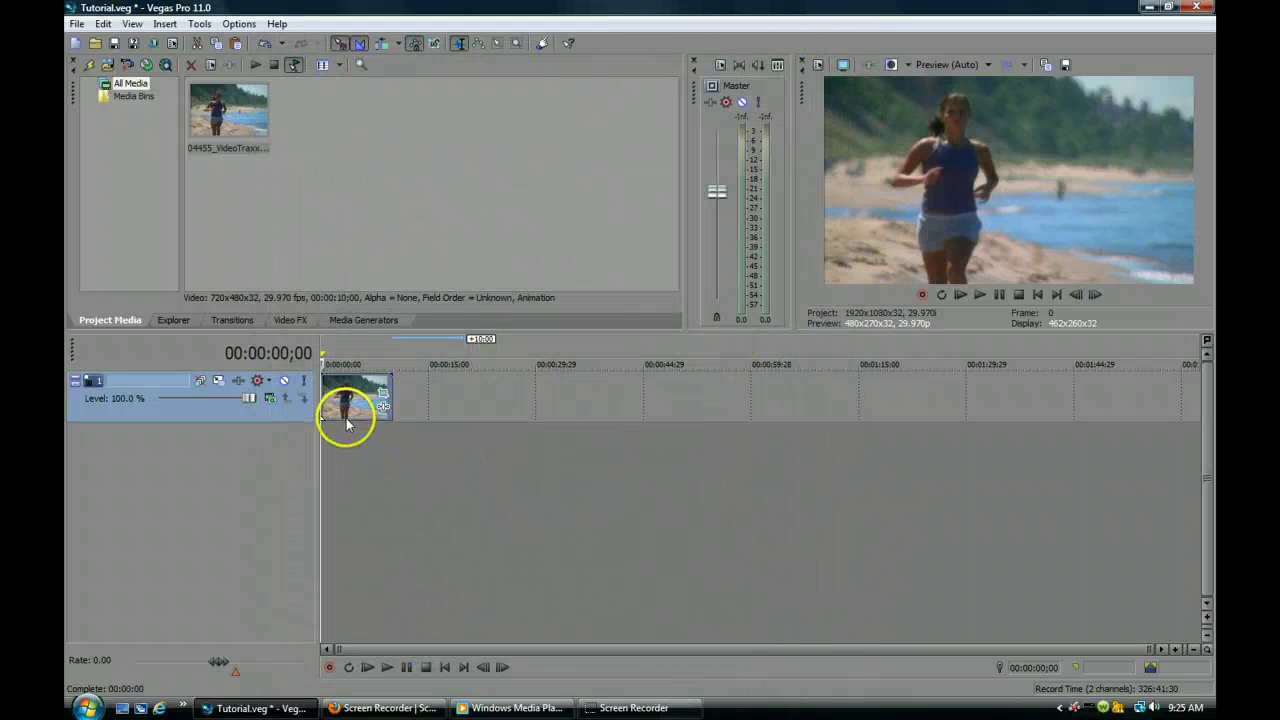
# Preview the cropped runner clip and move it down to track 4, leaving three empty tracks above it
pyautogui.click(386, 667)
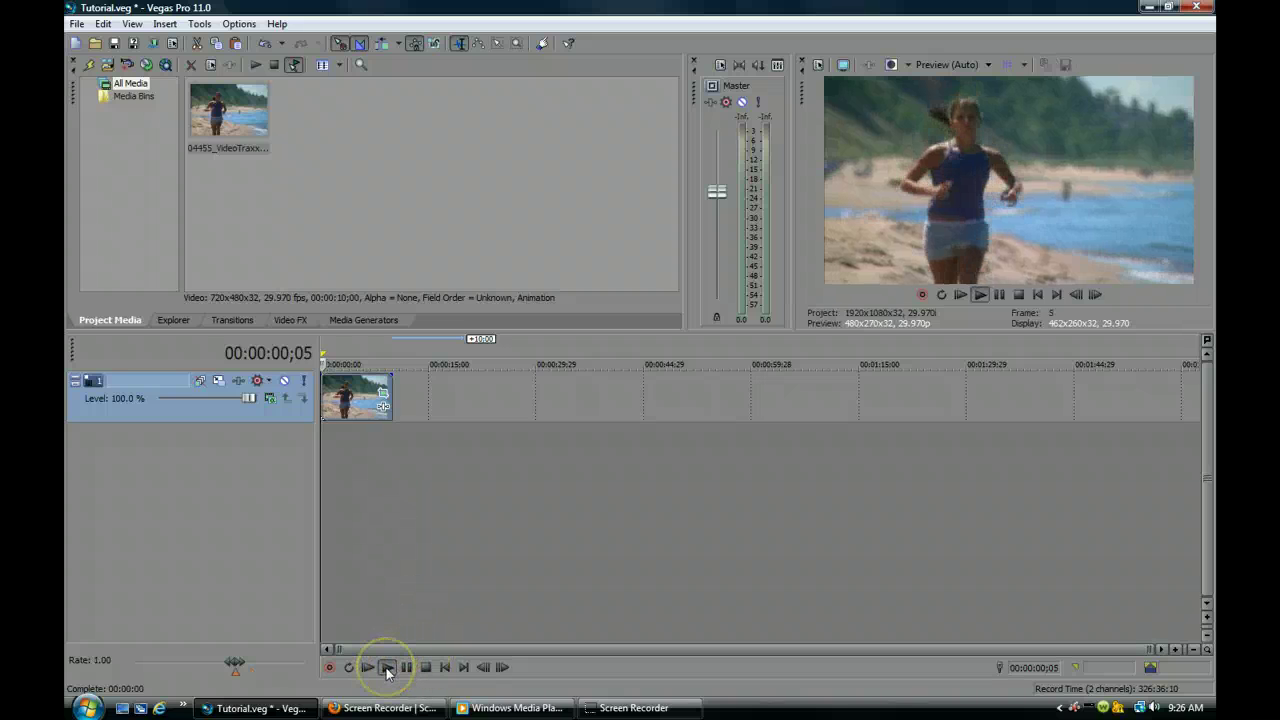
pyautogui.click(426, 667)
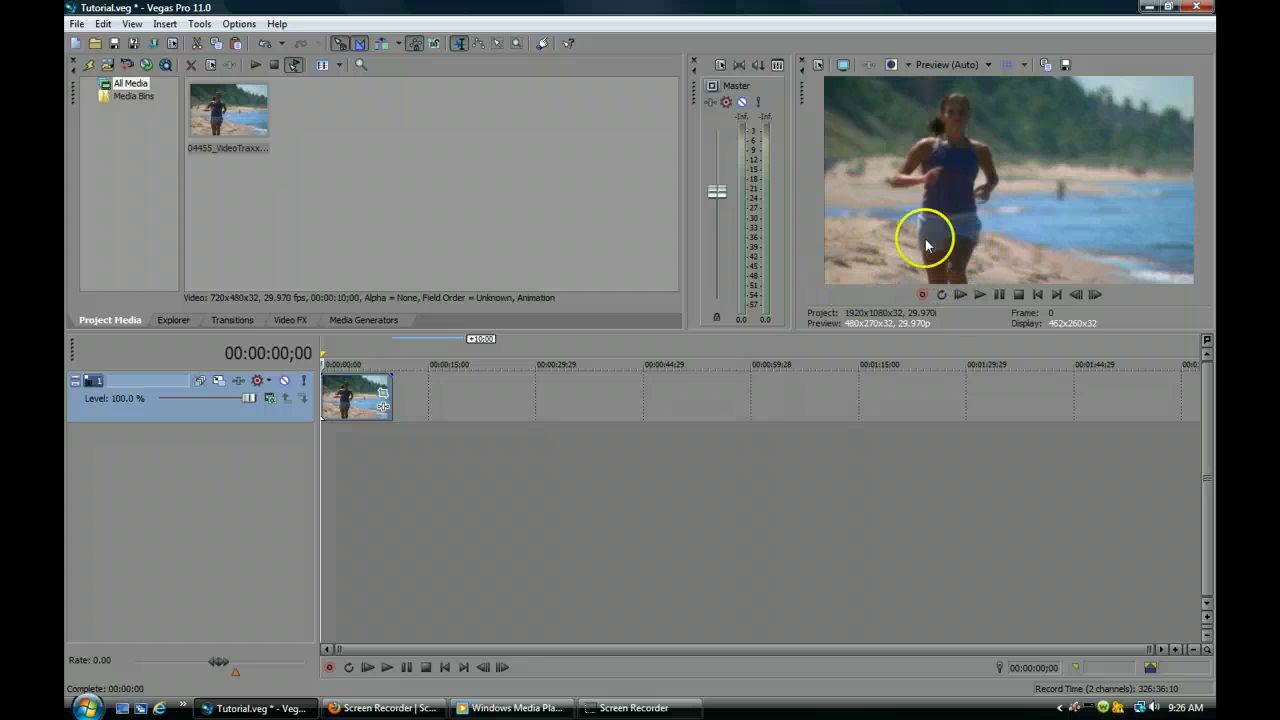
pyautogui.moveTo(358, 410); pyautogui.dragTo(356, 545)
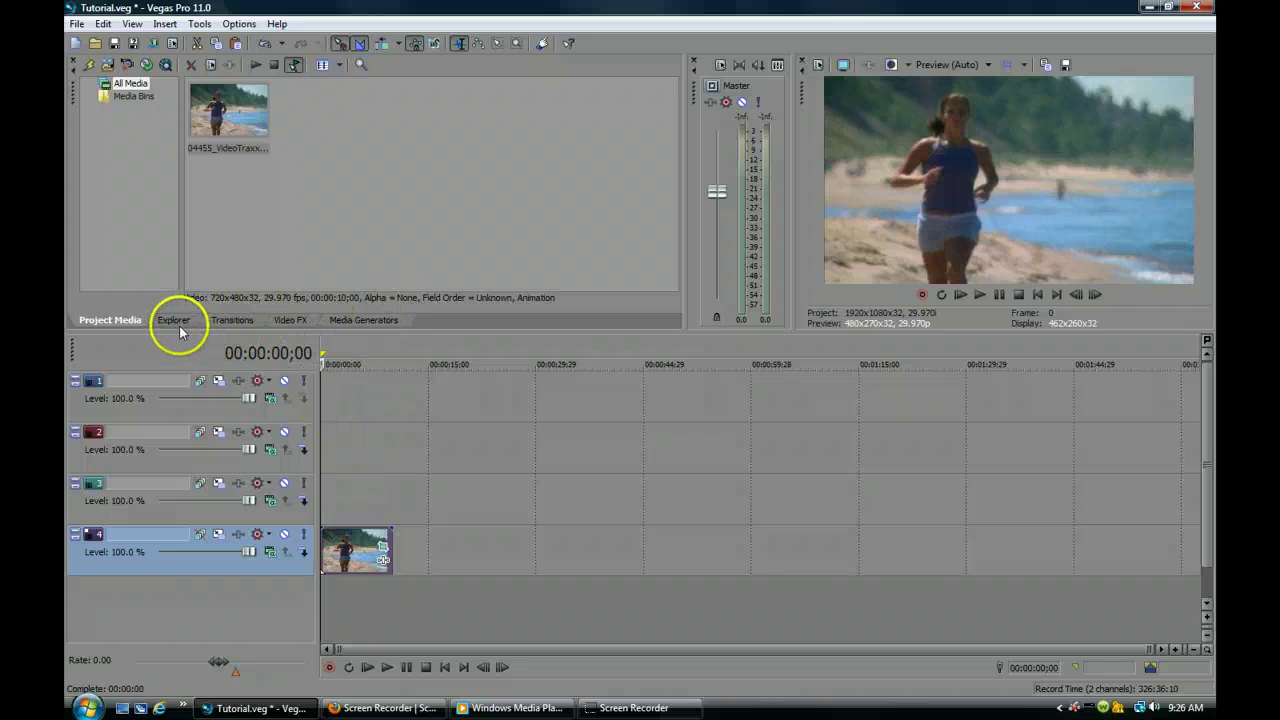
# Add a Linear White to Black color gradient on track 3, aligned with the start of the timeline
pyautogui.click(343, 321)
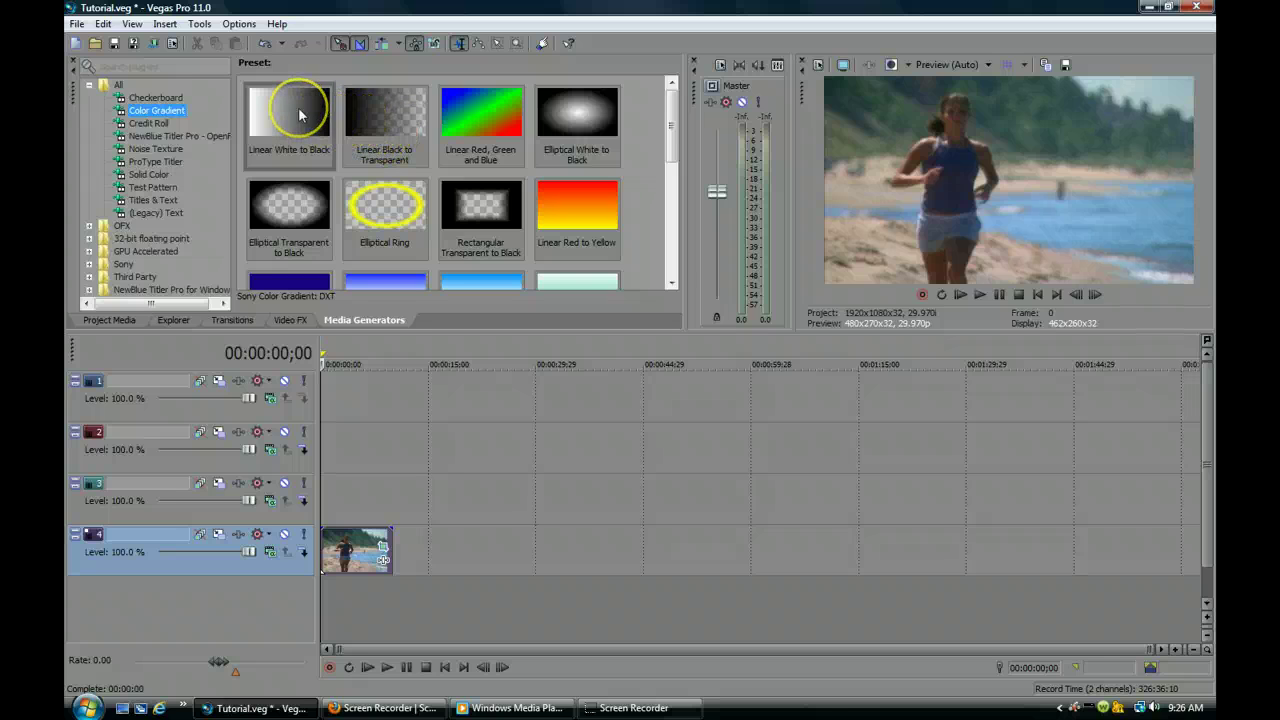
pyautogui.moveTo(300, 115); pyautogui.dragTo(363, 280)
pyautogui.moveTo(368, 476); pyautogui.dragTo(366, 488)
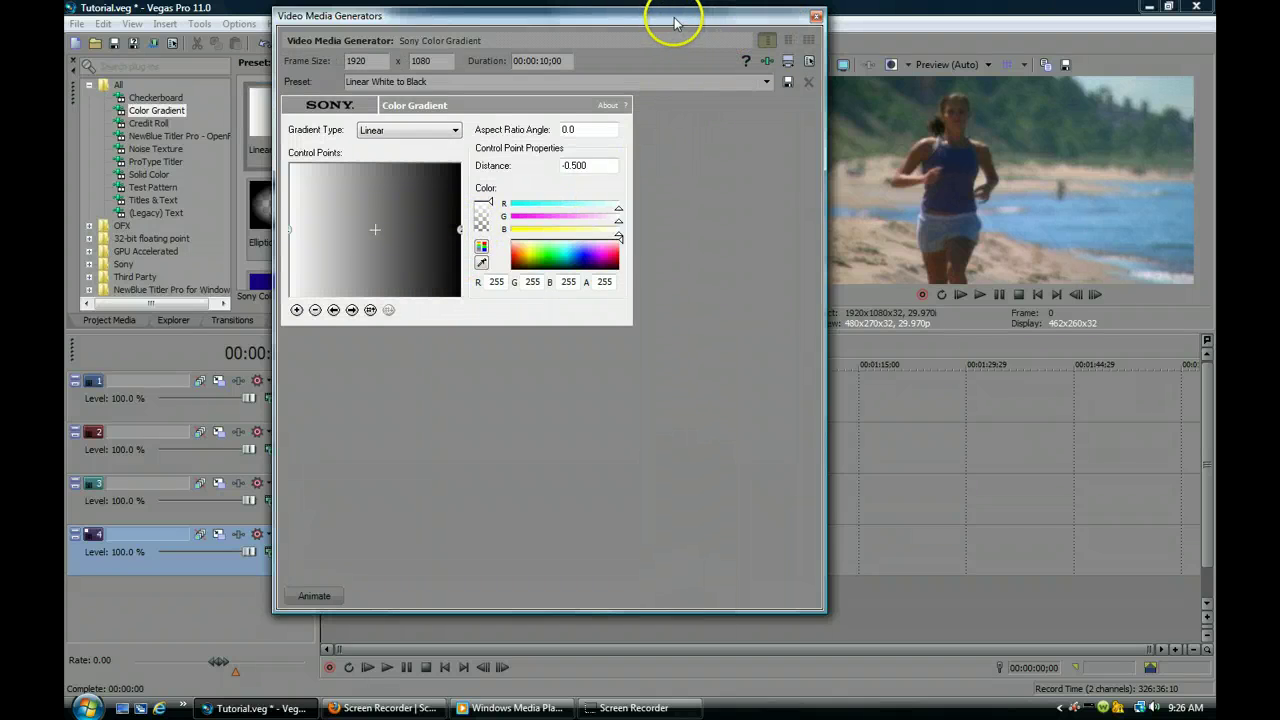
pyautogui.doubleClick(675, 22)
pyautogui.click(328, 512)
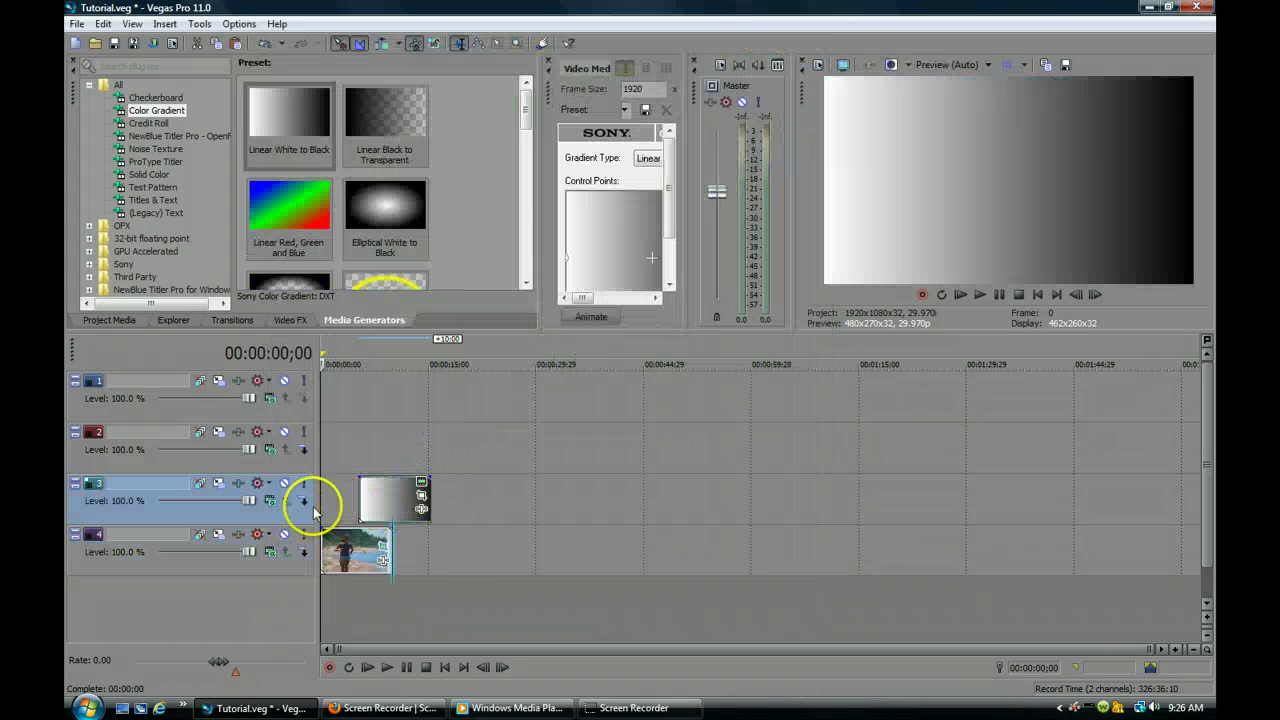
pyautogui.moveTo(328, 512); pyautogui.dragTo(306, 508)
# Set the gradient's aspect ratio angle to 90 and change its white control point to blue
pyautogui.moveTo(549, 97); pyautogui.dragTo(449, 50)
pyautogui.click(527, 248)
pyautogui.doubleClick(740, 129)
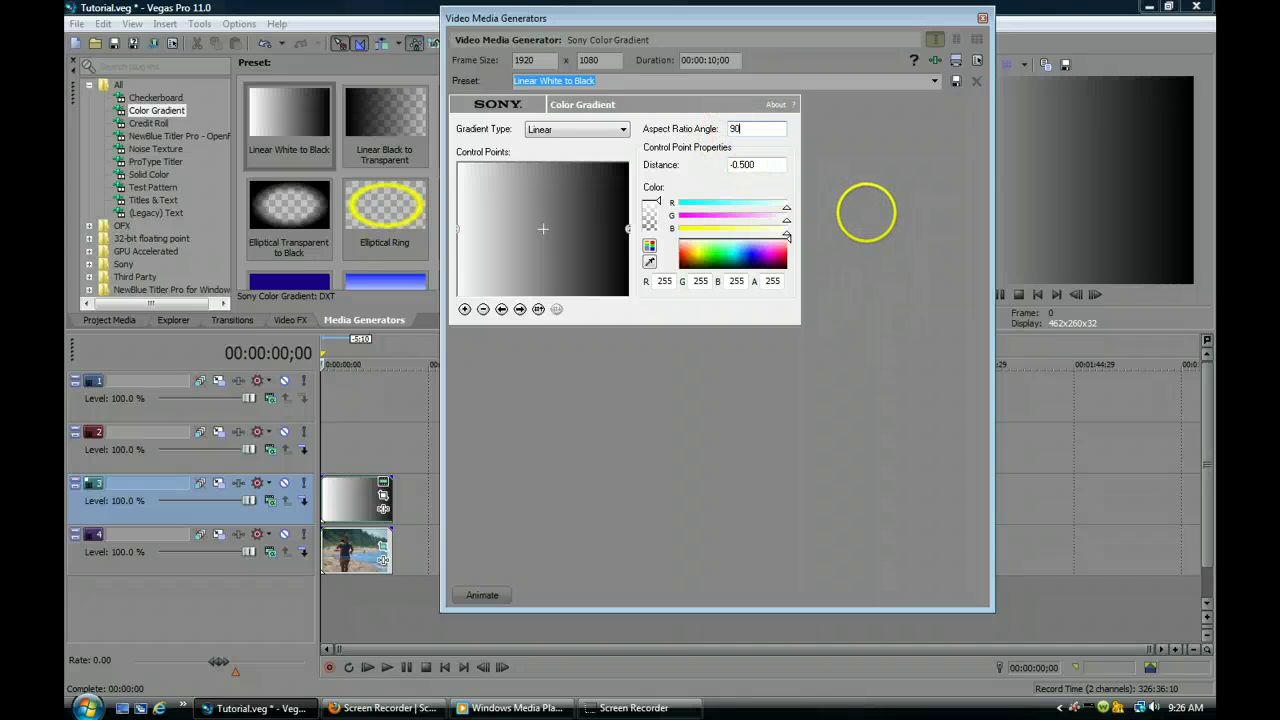
pyautogui.write('90')
pyautogui.press('Return')
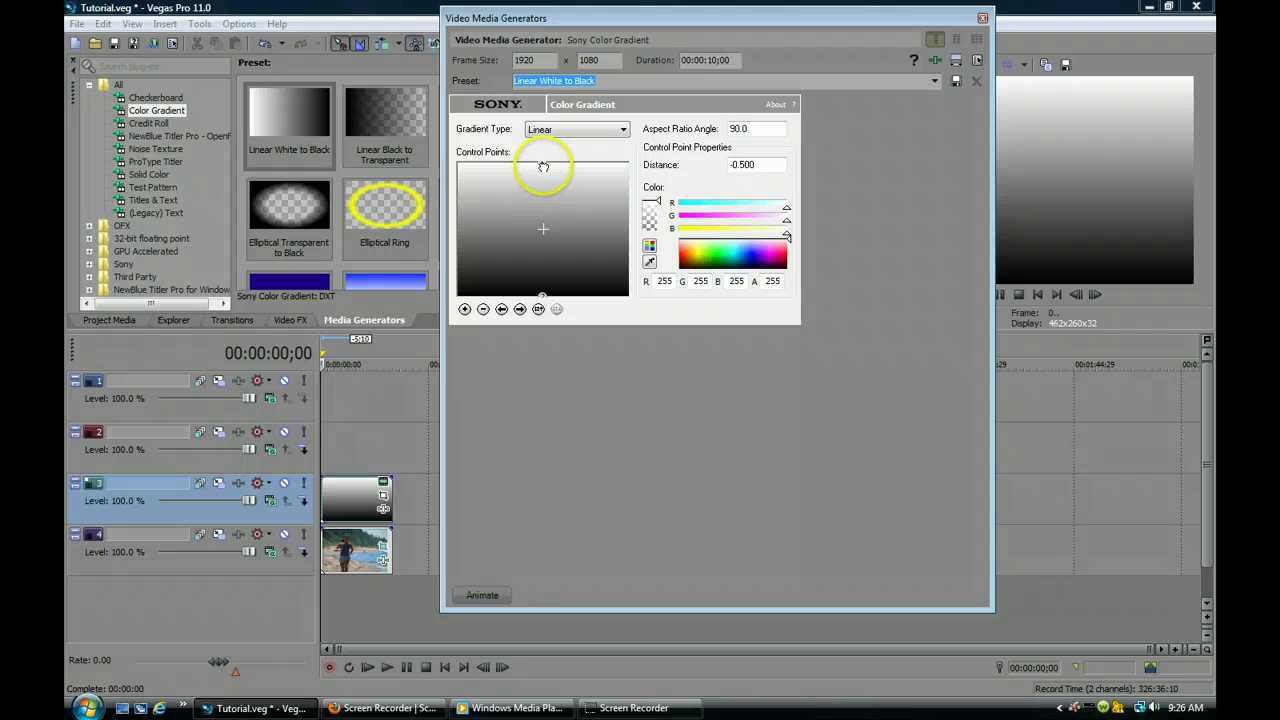
pyautogui.click(754, 262)
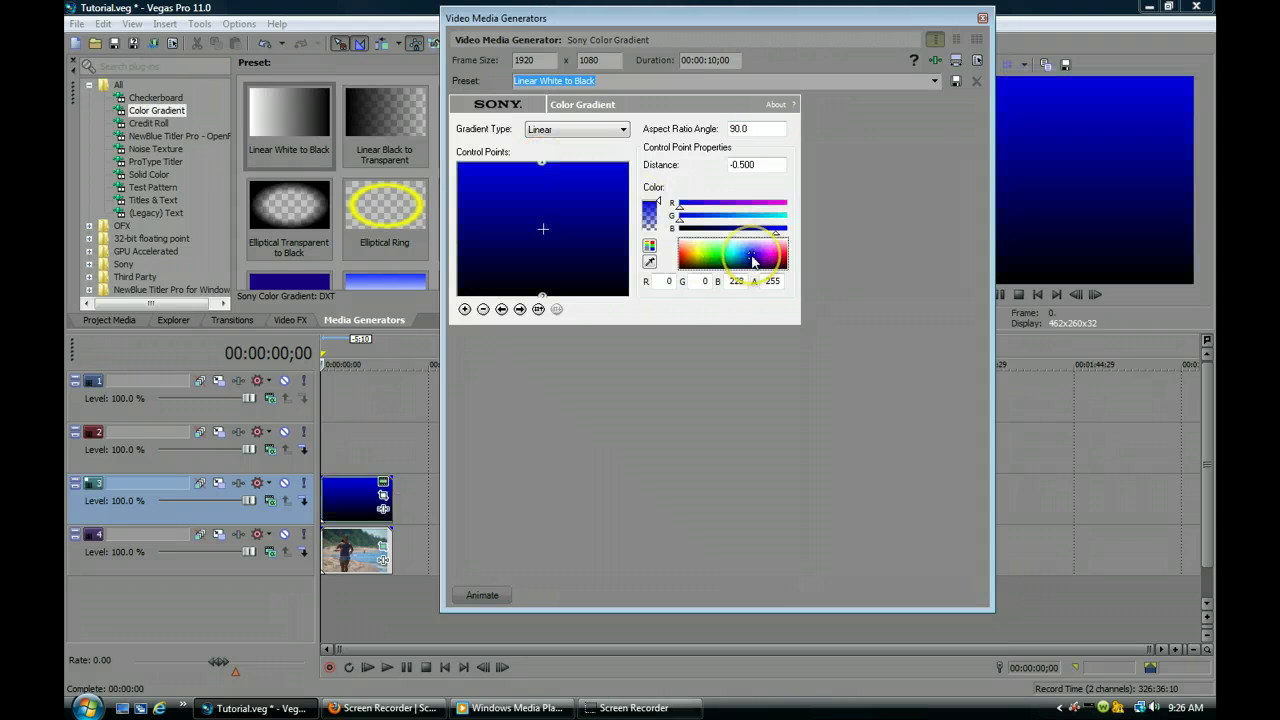
pyautogui.click(982, 17)
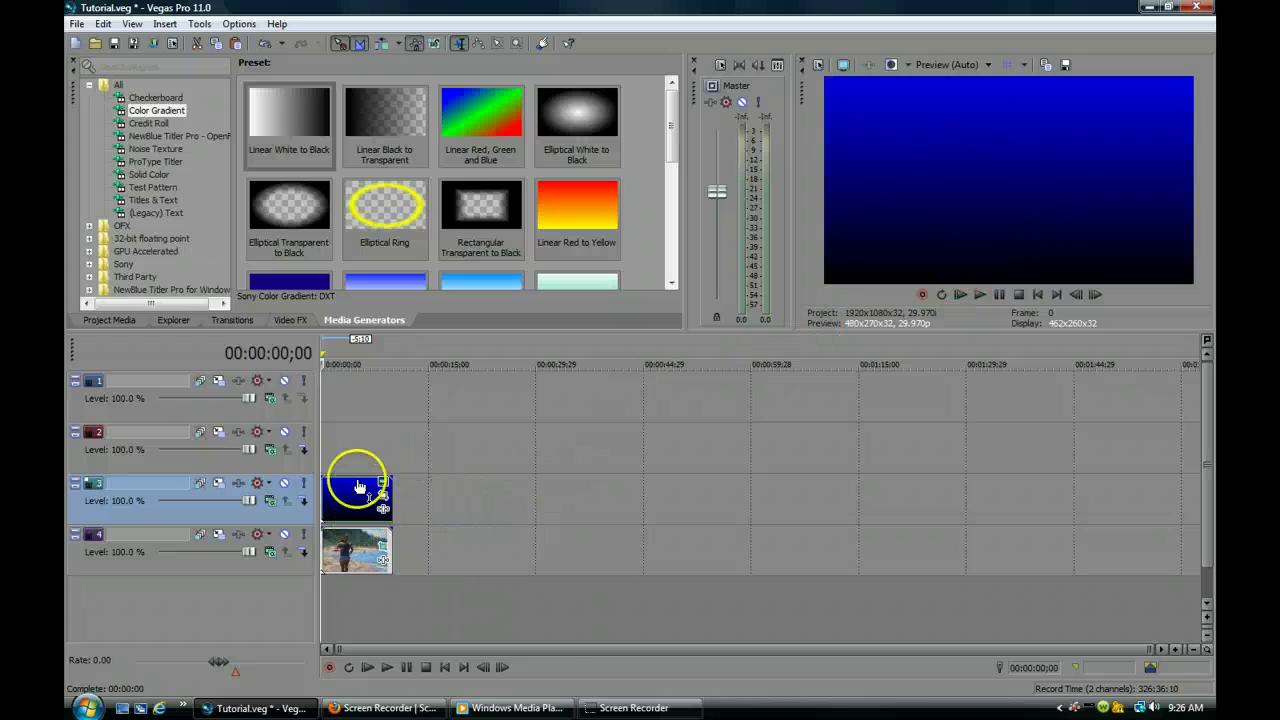
# Add a Default Text (Legacy) title at the start of track 1 and set its font size to 45
pyautogui.click(341, 450)
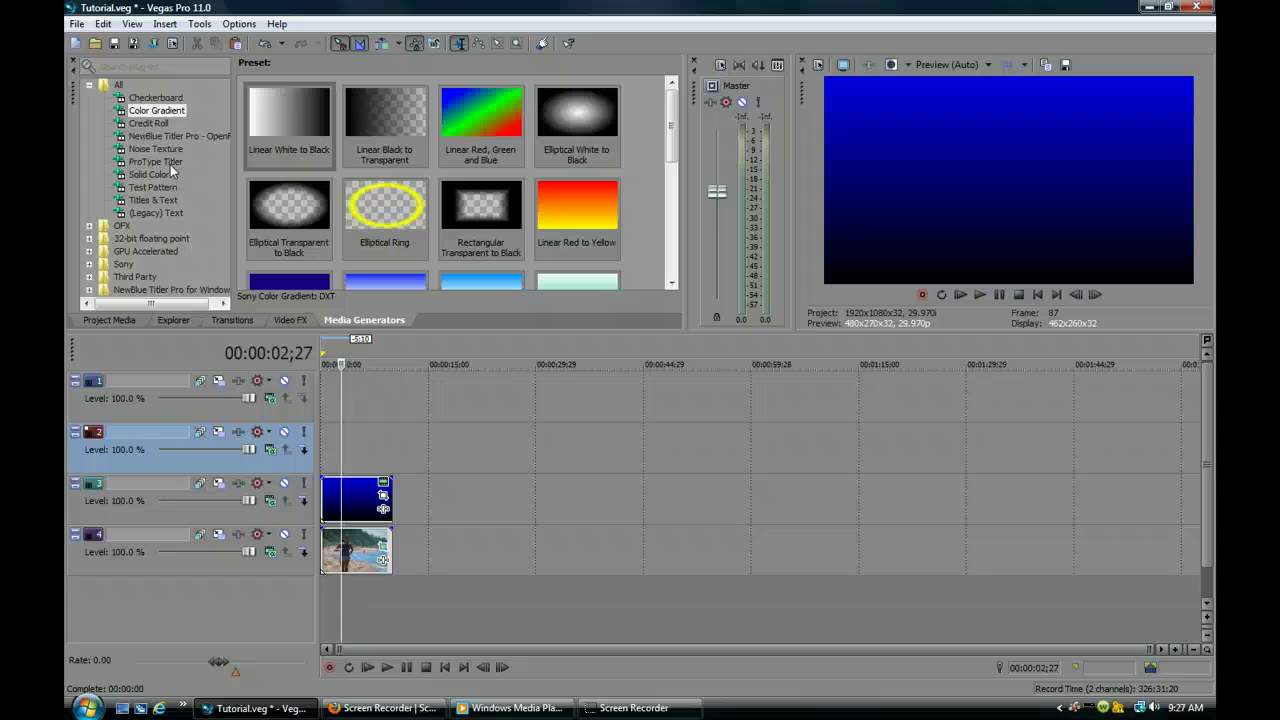
pyautogui.click(175, 214)
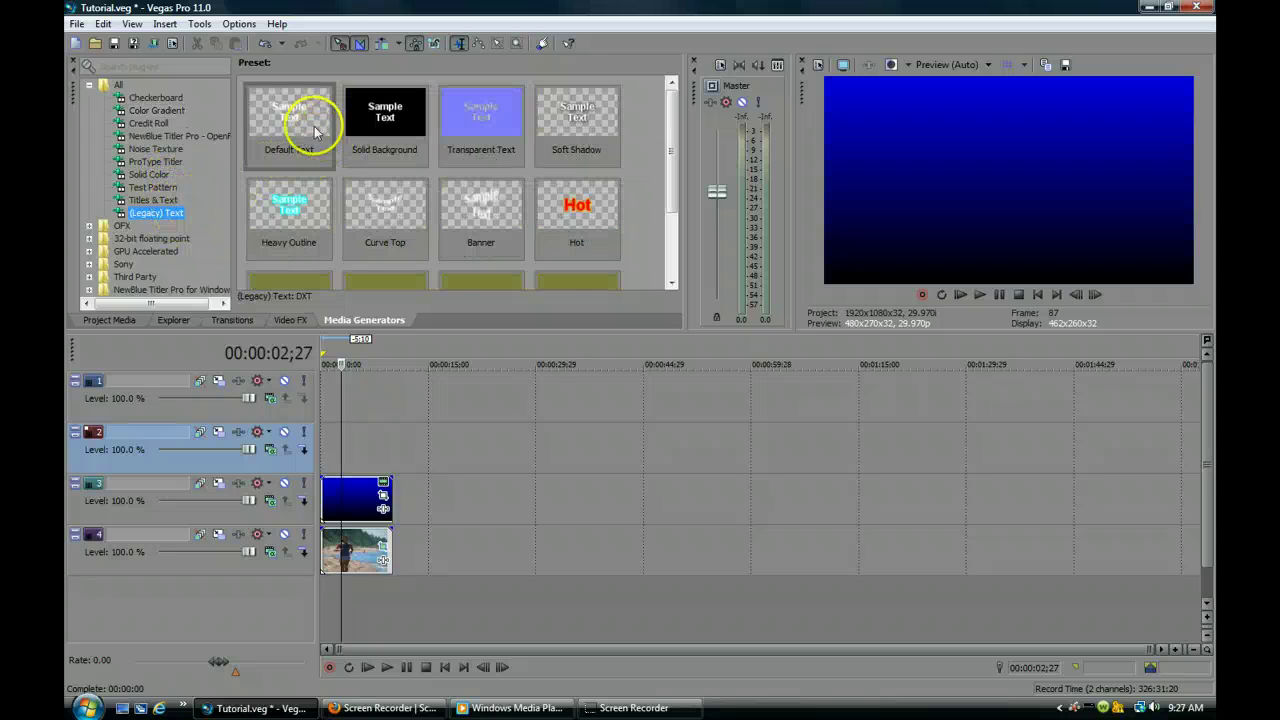
pyautogui.moveTo(305, 117); pyautogui.dragTo(314, 408)
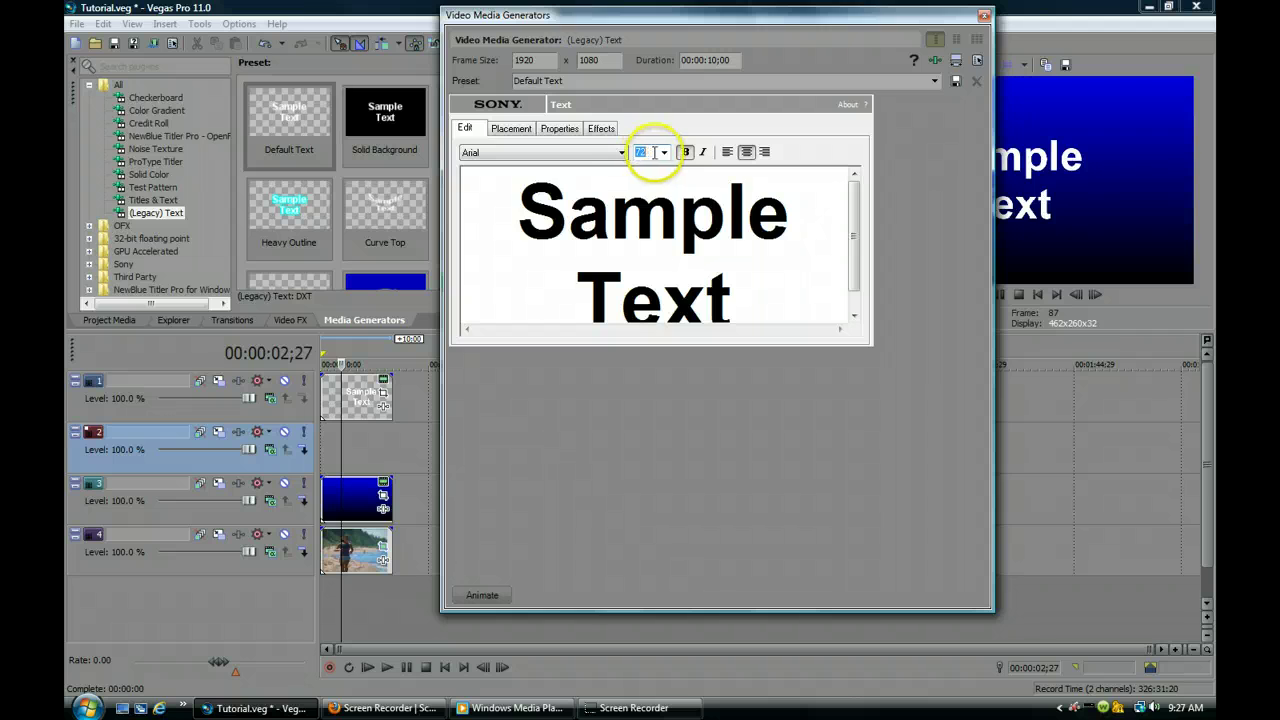
pyautogui.press('Return')
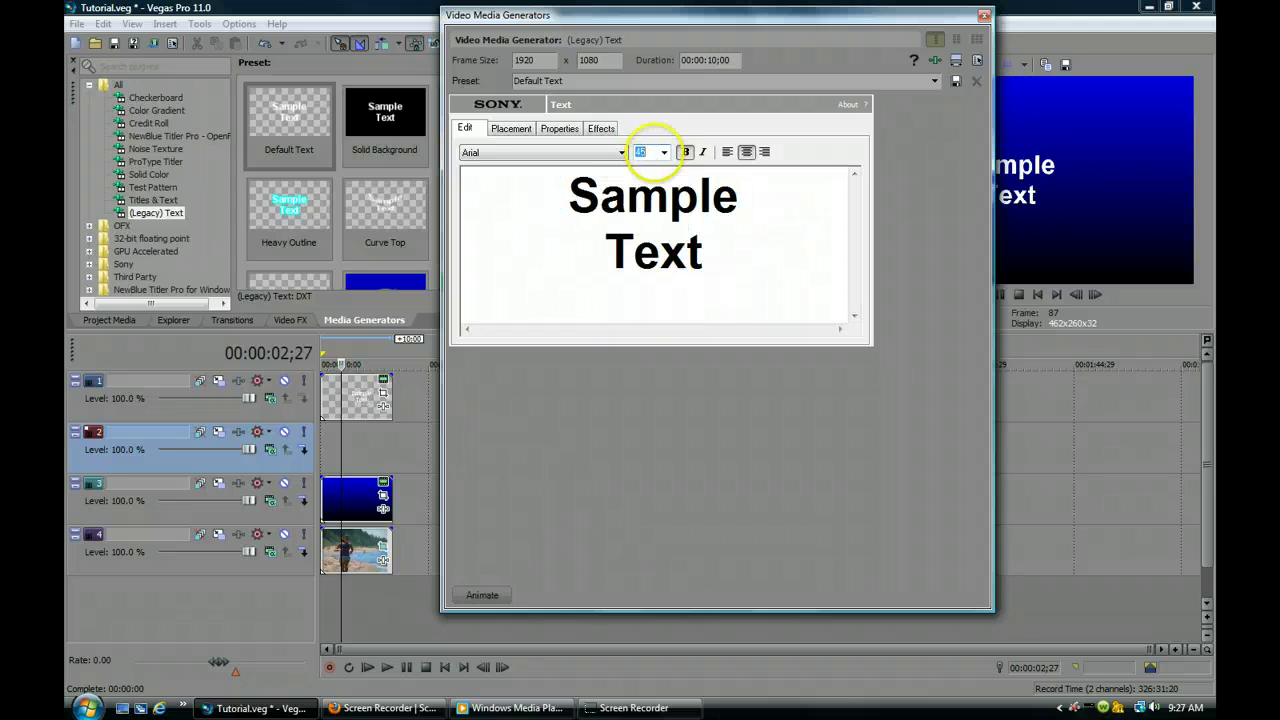
# Replace the title's sample text with "Arizona Runner" and close the generator settings
pyautogui.moveTo(549, 200); pyautogui.dragTo(643, 265)
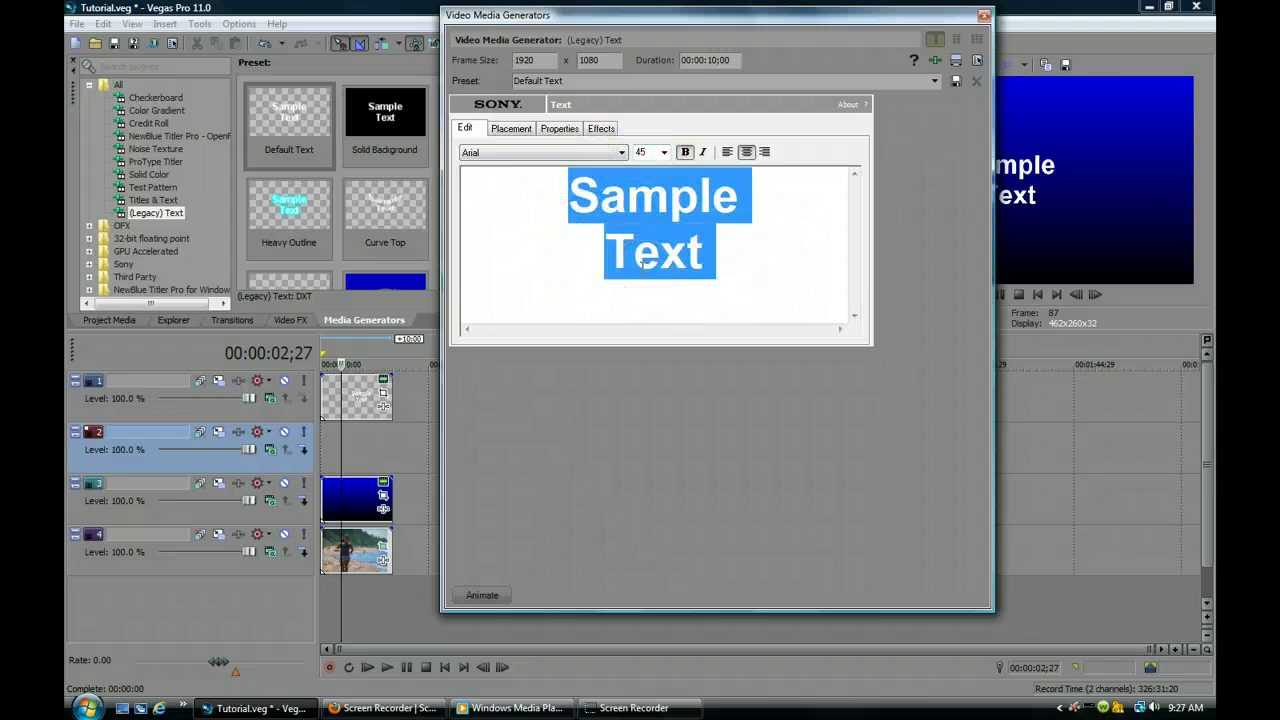
pyautogui.write('Aria')
pyautogui.press('BackSpace')
pyautogui.write('zona Runner')
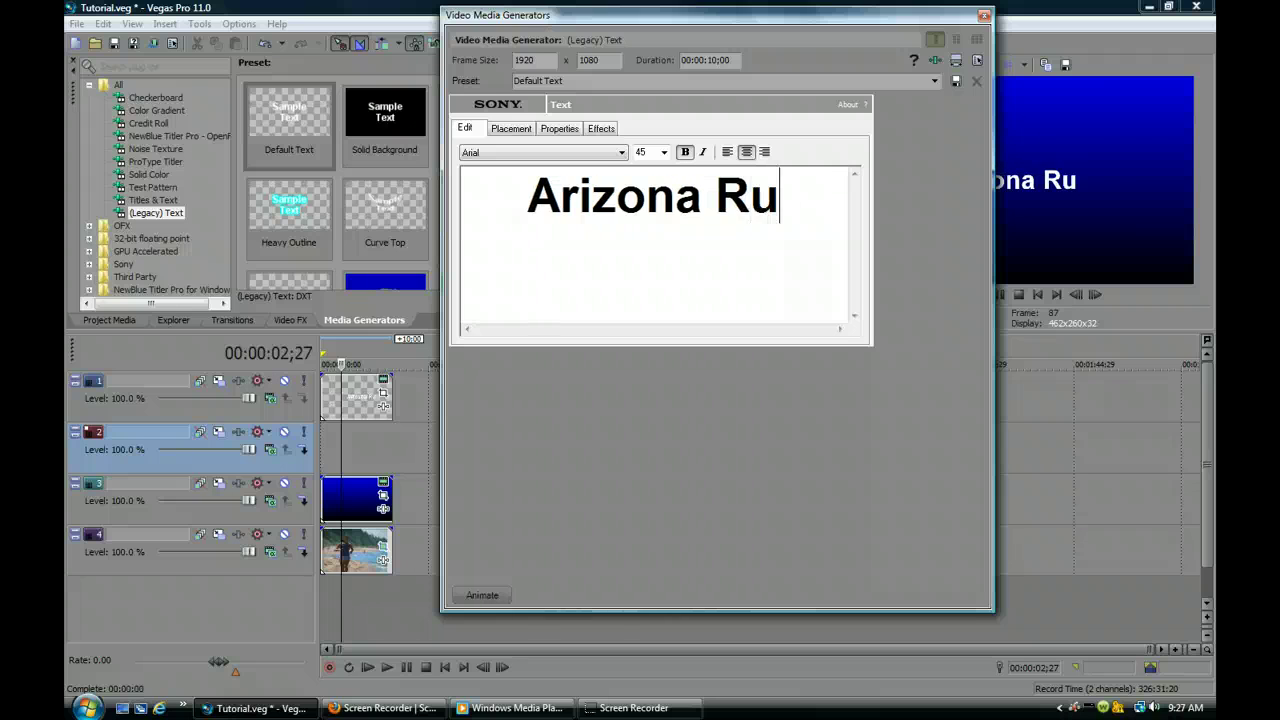
pyautogui.click(984, 16)
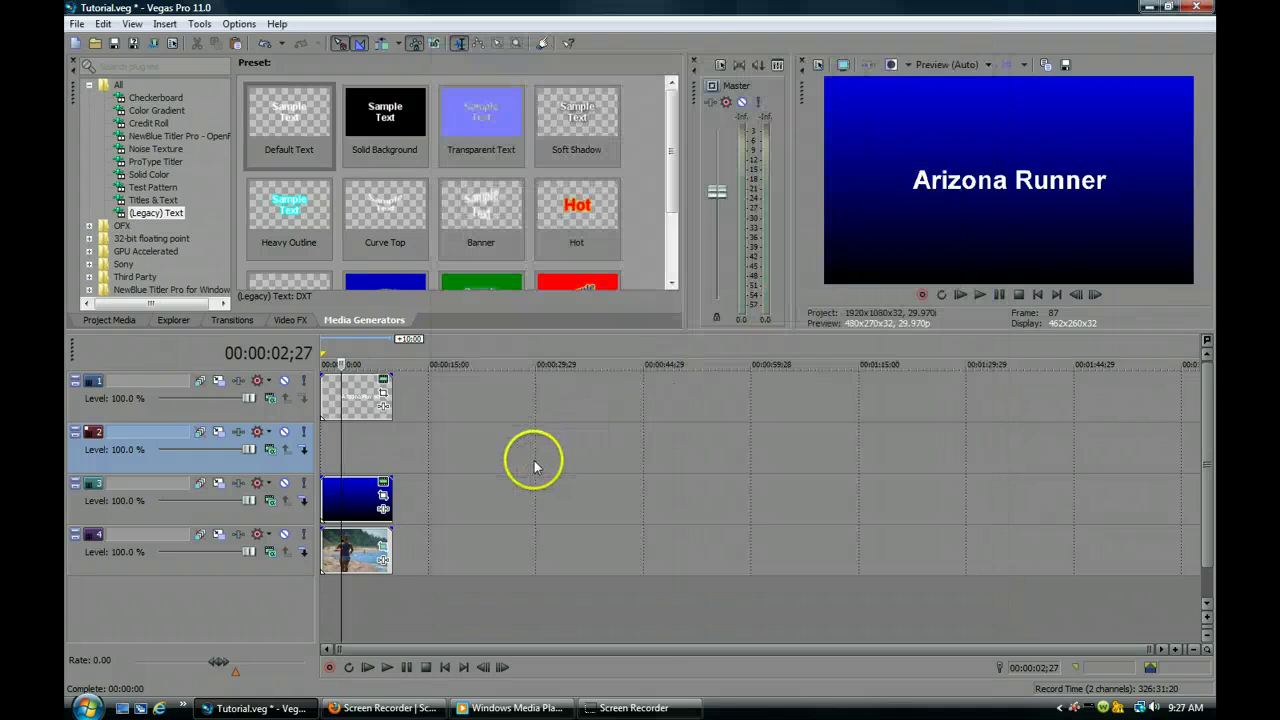
# Use track motion on track 3 to shrink the gradient to a strip about 1,935 by 182, positioned around X 15, Y -341
pyautogui.click(363, 497)
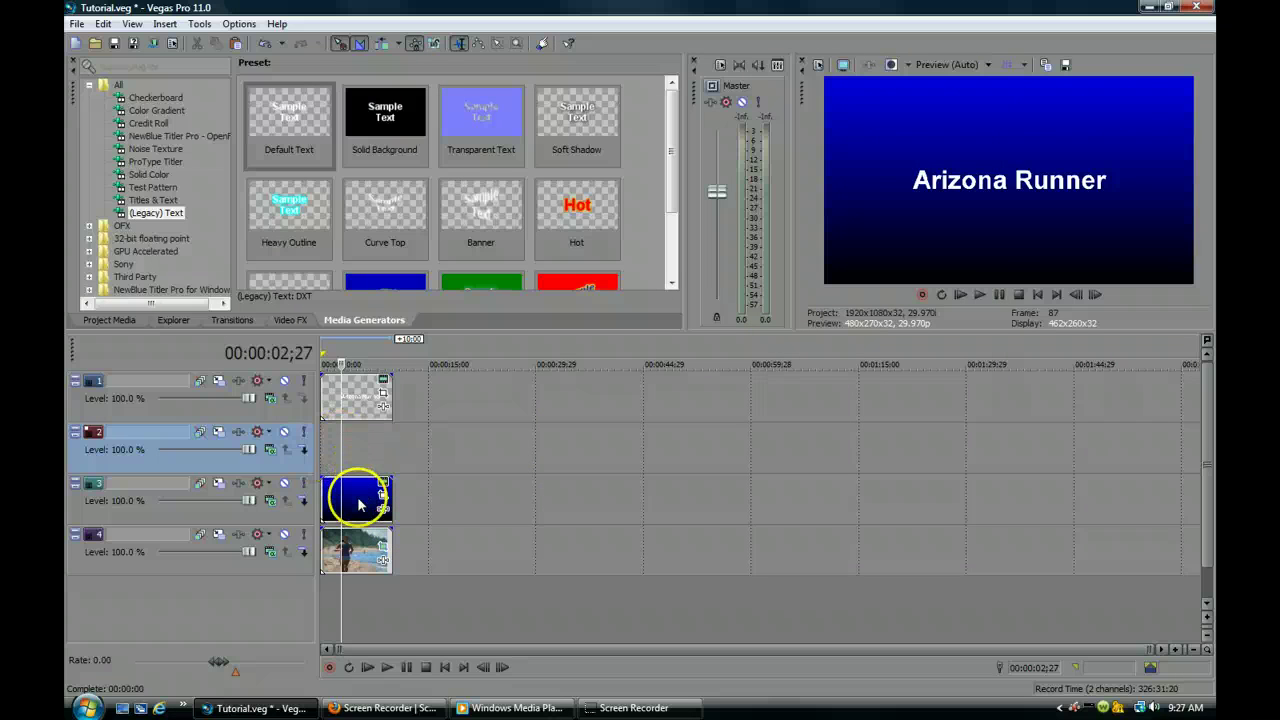
pyautogui.click(358, 506)
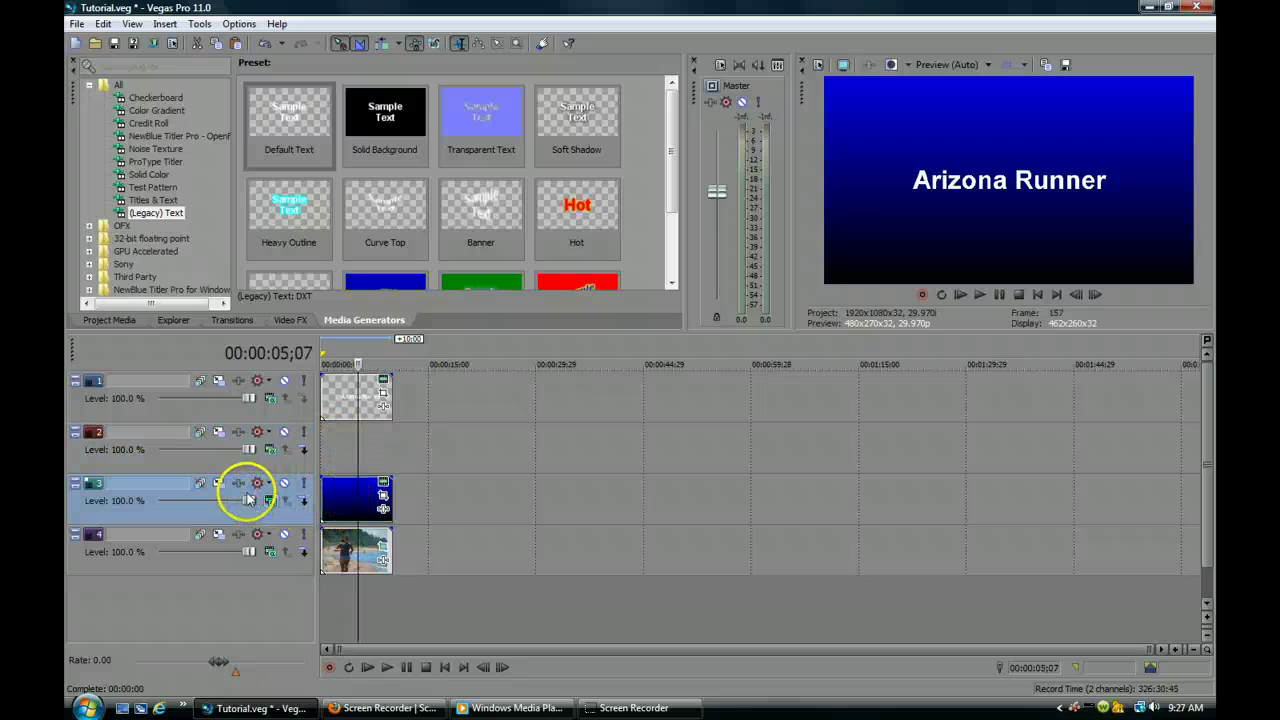
pyautogui.click(220, 486)
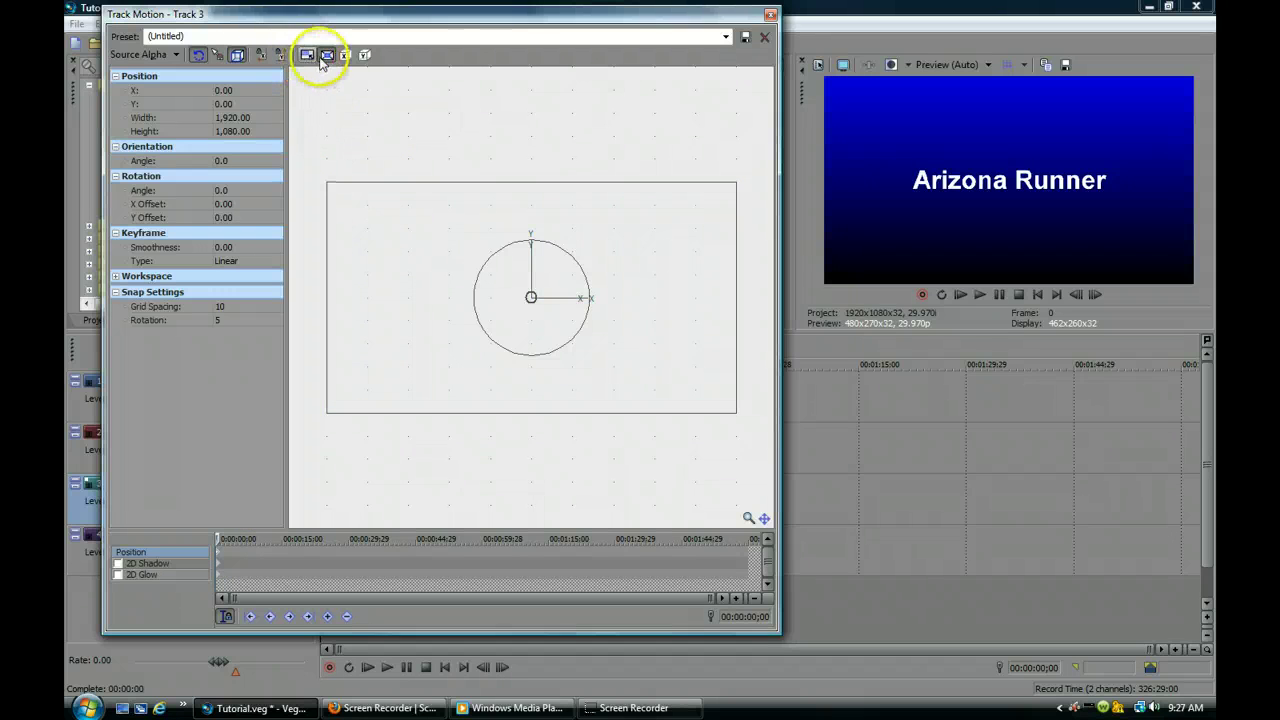
pyautogui.moveTo(326, 183); pyautogui.dragTo(323, 375)
pyautogui.moveTo(398, 401)
pyautogui.mouseDown()
pyautogui.moveTo(410, 296)
pyautogui.moveTo(404, 379)
pyautogui.mouseUp()
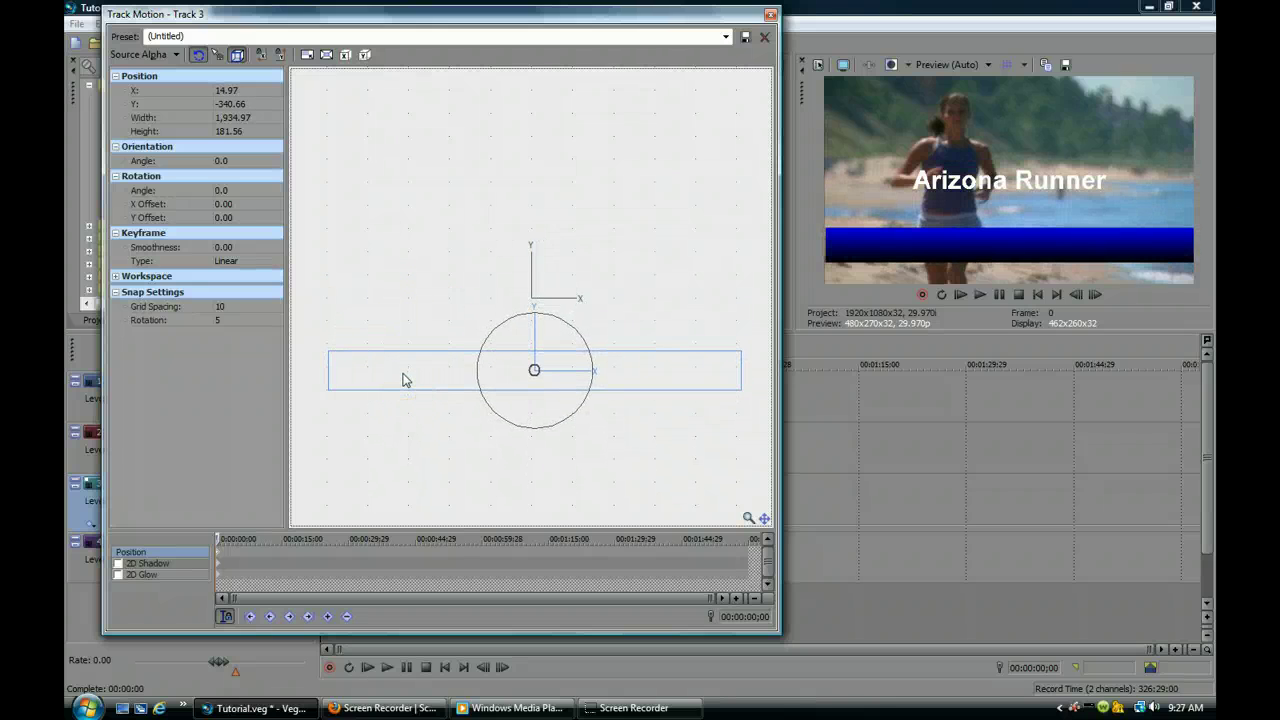
# Restore the gradient's track motion box on track 3 to its full-frame size and position
pyautogui.rightClick(404, 374)
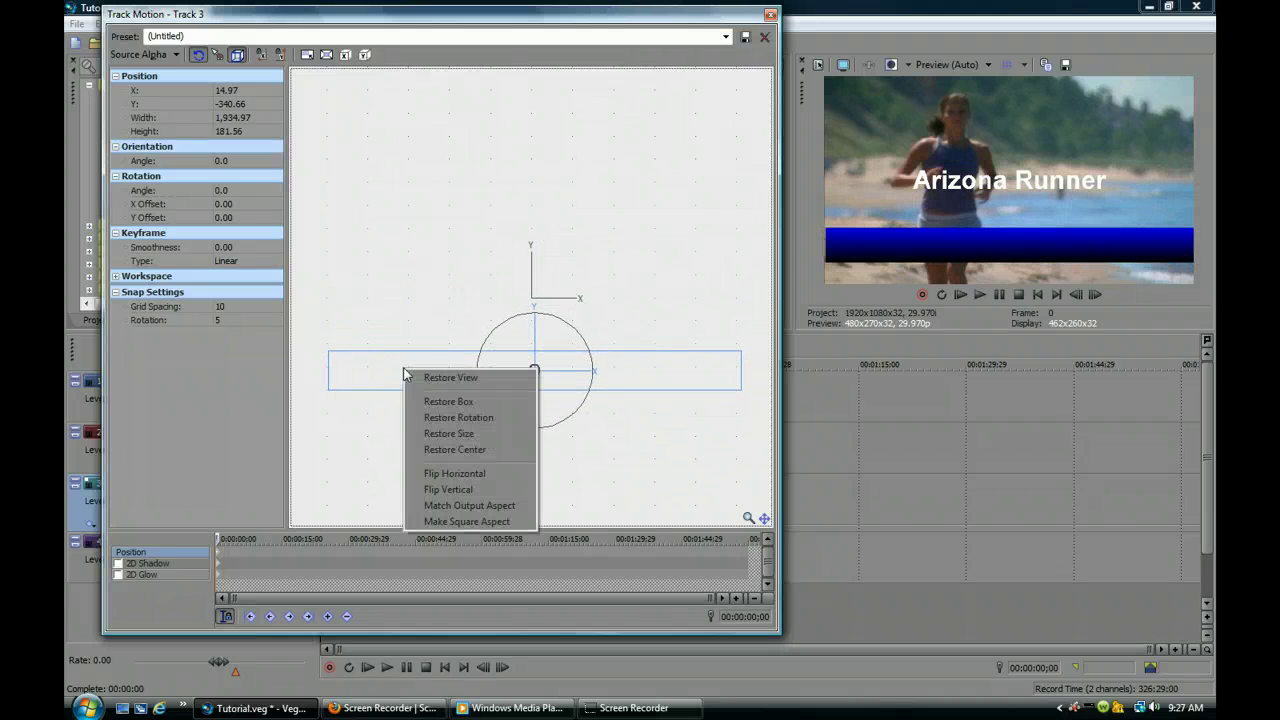
pyautogui.click(476, 413)
pyautogui.scroll(-5, 440, 268)
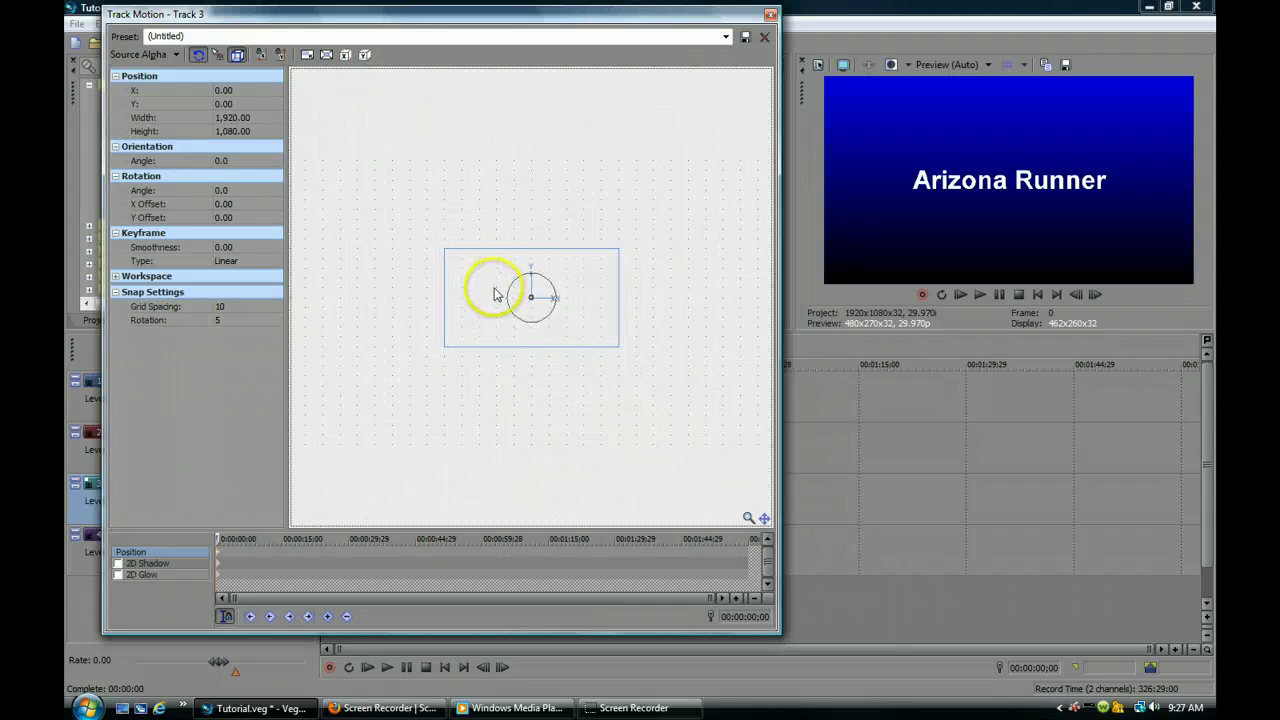
# Try moving the full-size gradient down to about X 9, Y -830, and restore its box
pyautogui.press('Down')
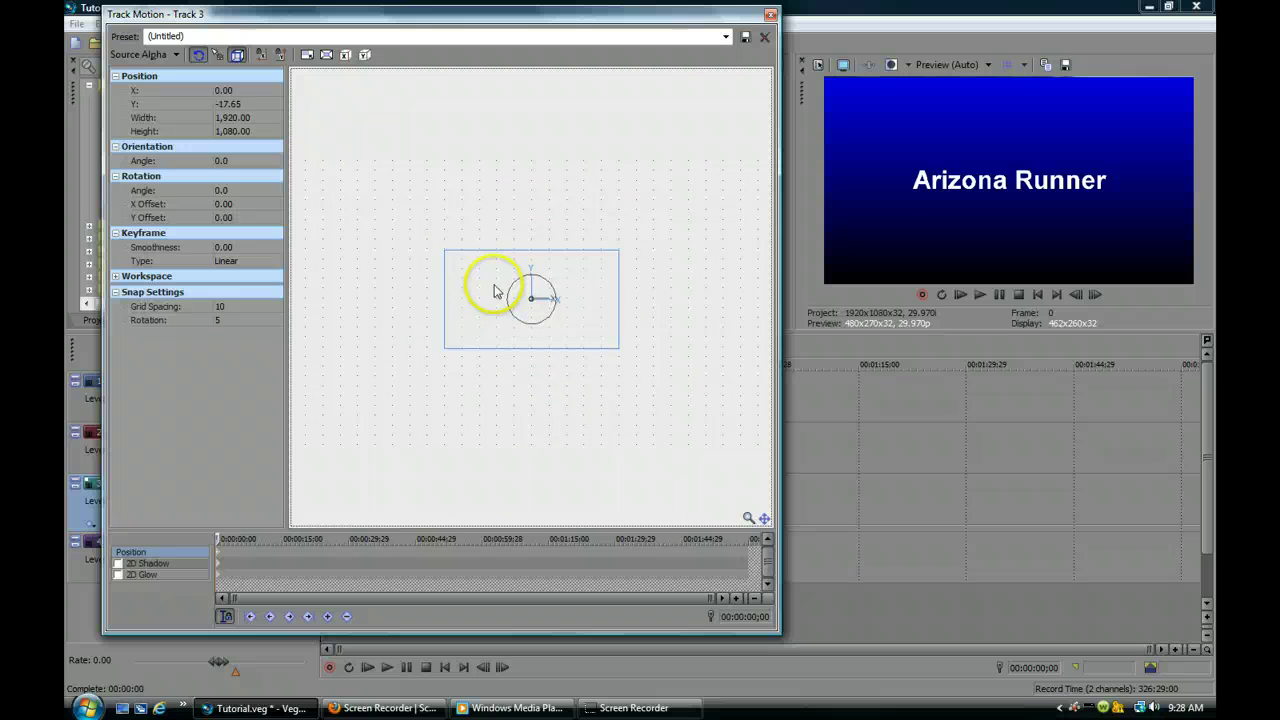
pyautogui.press('Down')
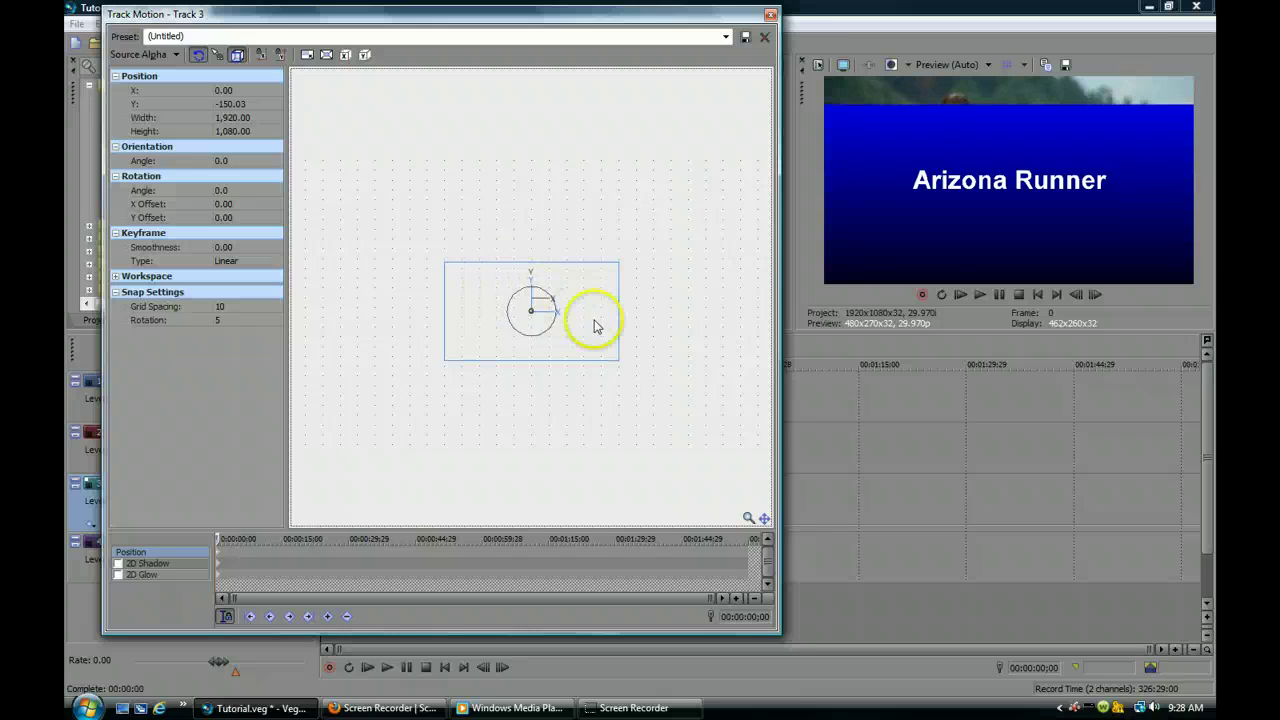
pyautogui.moveTo(490, 330); pyautogui.dragTo(491, 381)
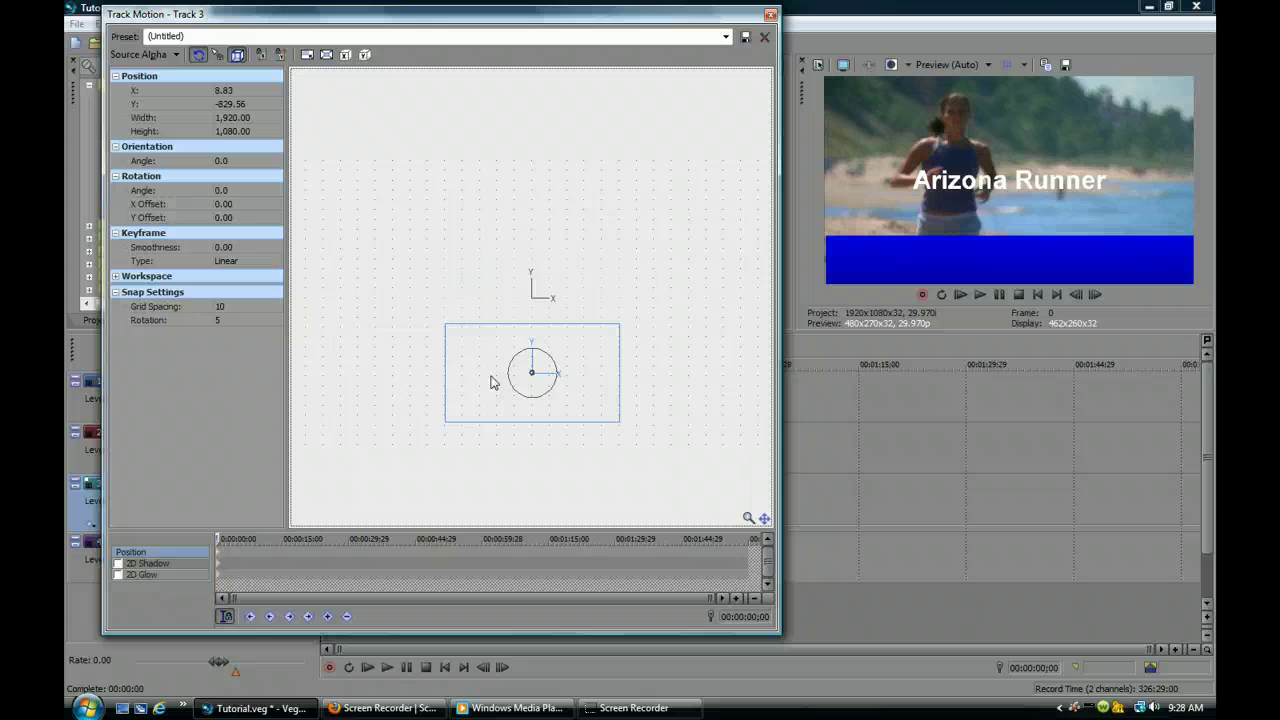
pyautogui.rightClick(495, 370)
pyautogui.click(551, 407)
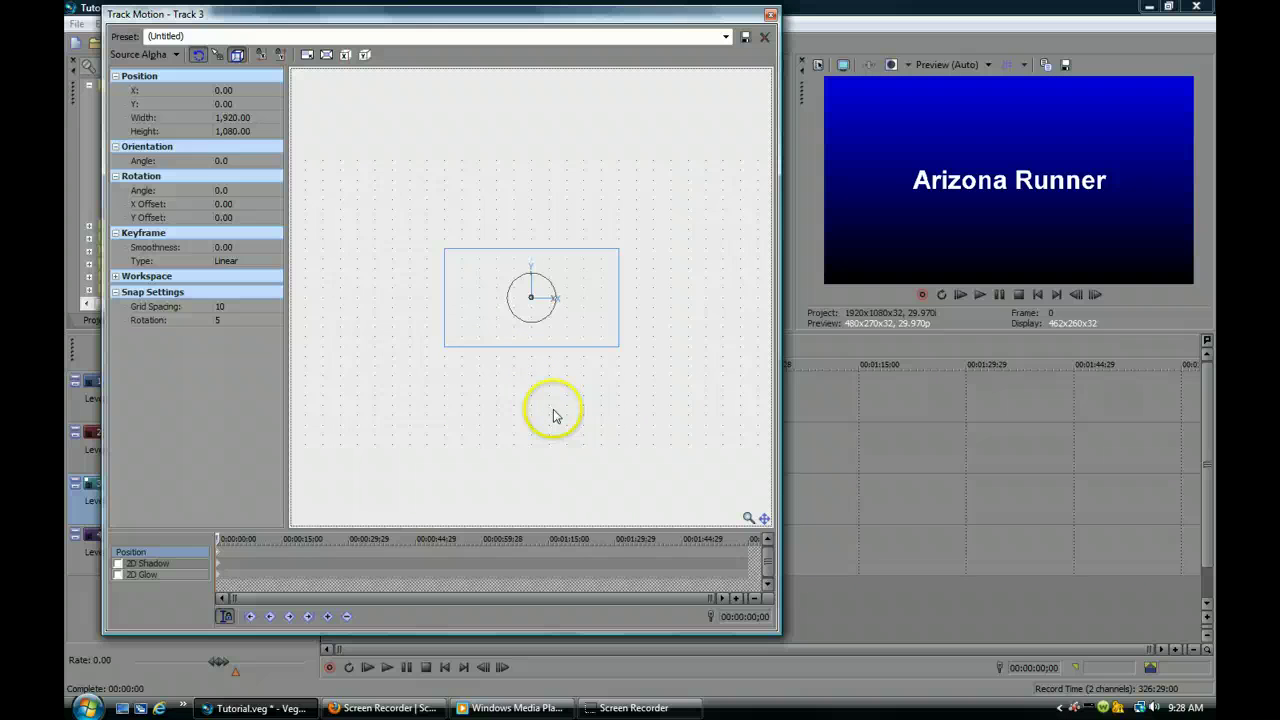
# Shrink the gradient to a strip about 1,982 by 259 around X -22, Y -437, and close the track motion settings
pyautogui.moveTo(443, 254); pyautogui.dragTo(440, 328)
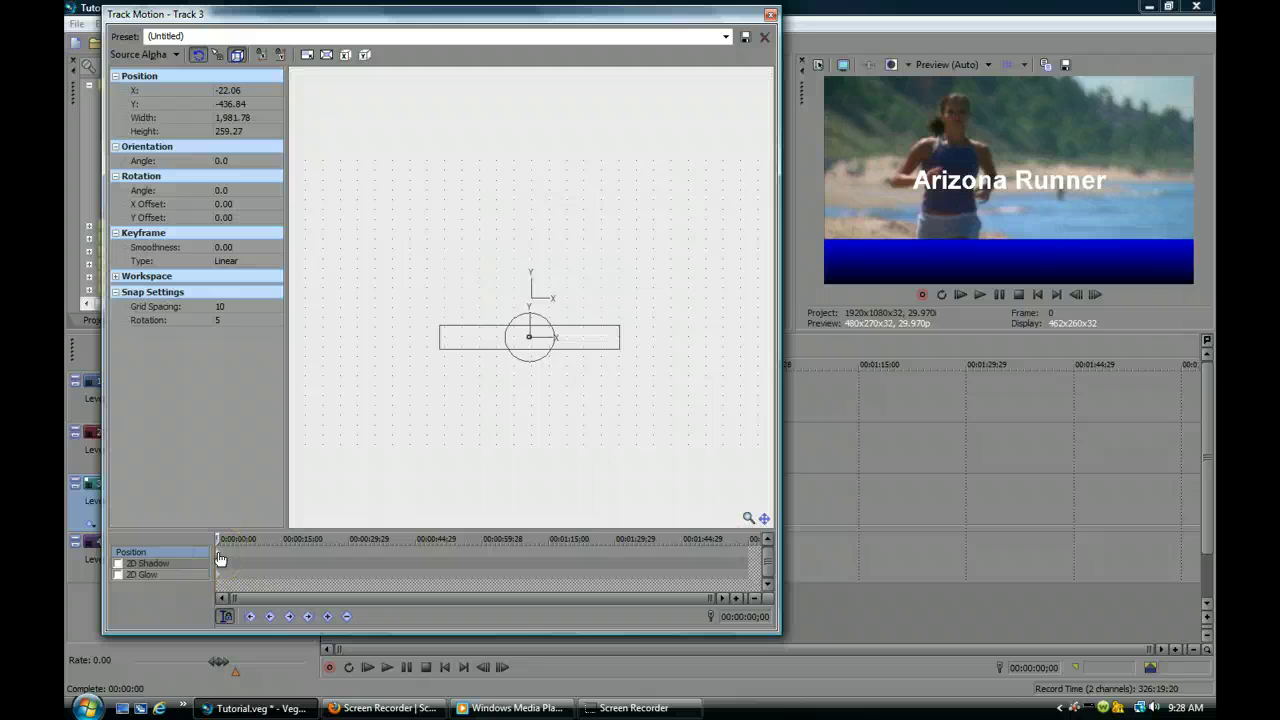
pyautogui.click(770, 15)
# Place the "Arizona Runner" title over the blue bar at a free-form position of about X -0.373, Y 0.749
pyautogui.click(352, 398)
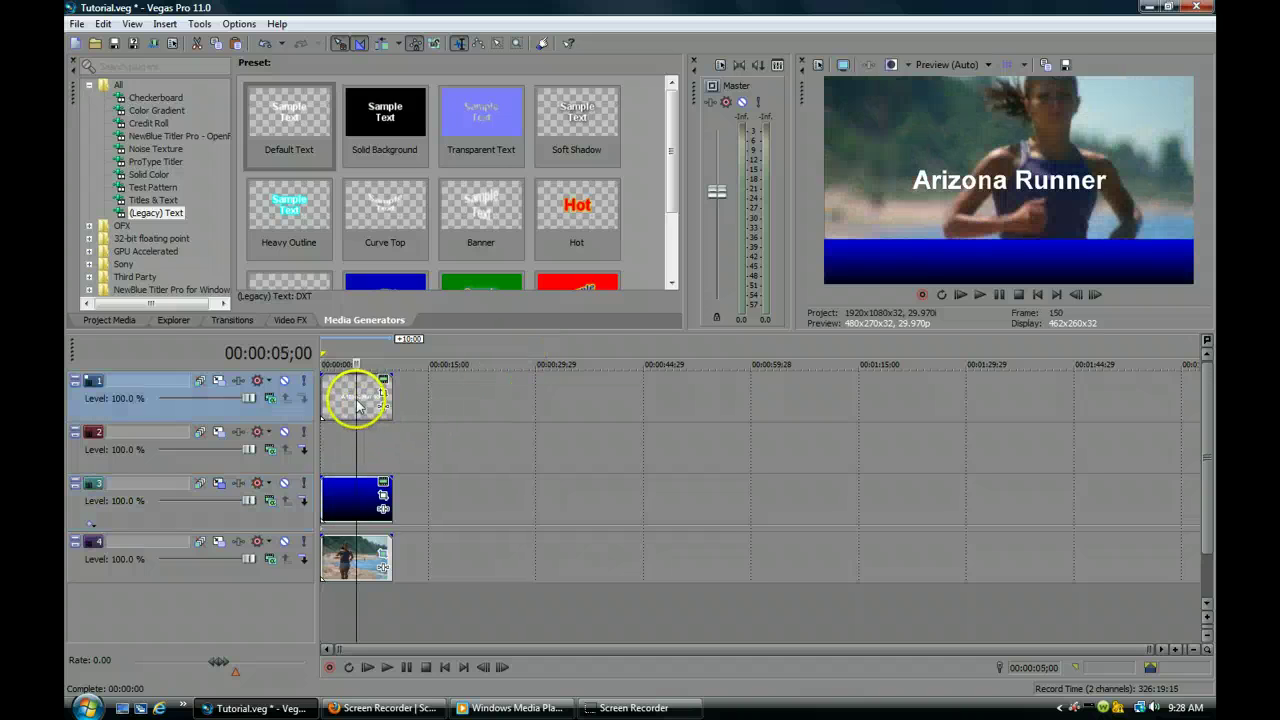
pyautogui.click(381, 384)
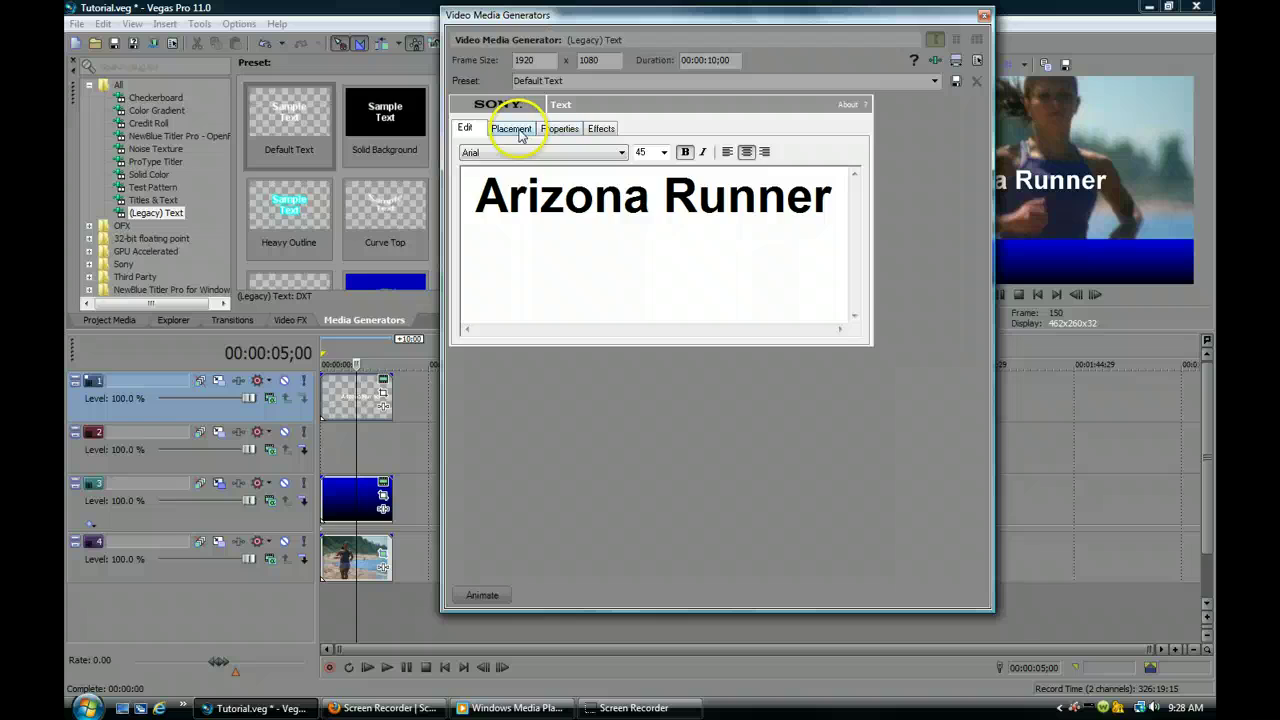
pyautogui.click(519, 136)
pyautogui.moveTo(729, 22); pyautogui.dragTo(443, 30)
pyautogui.moveTo(290, 255); pyautogui.dragTo(224, 296)
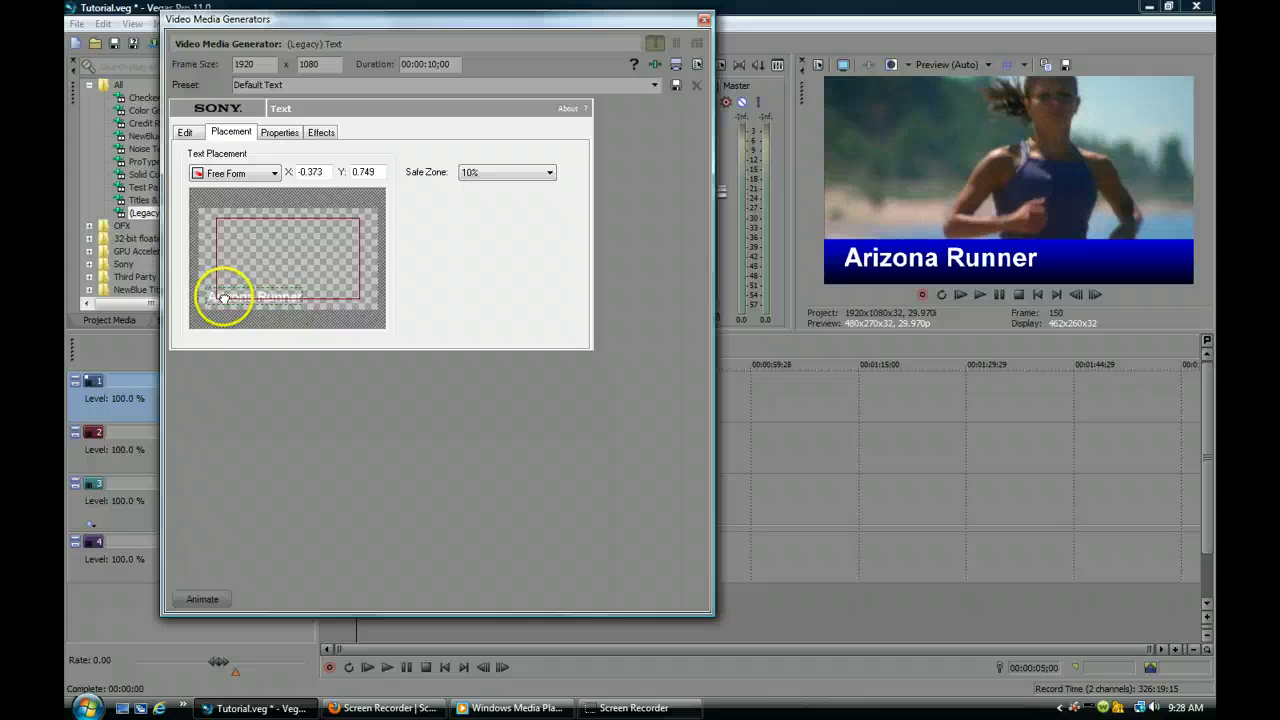
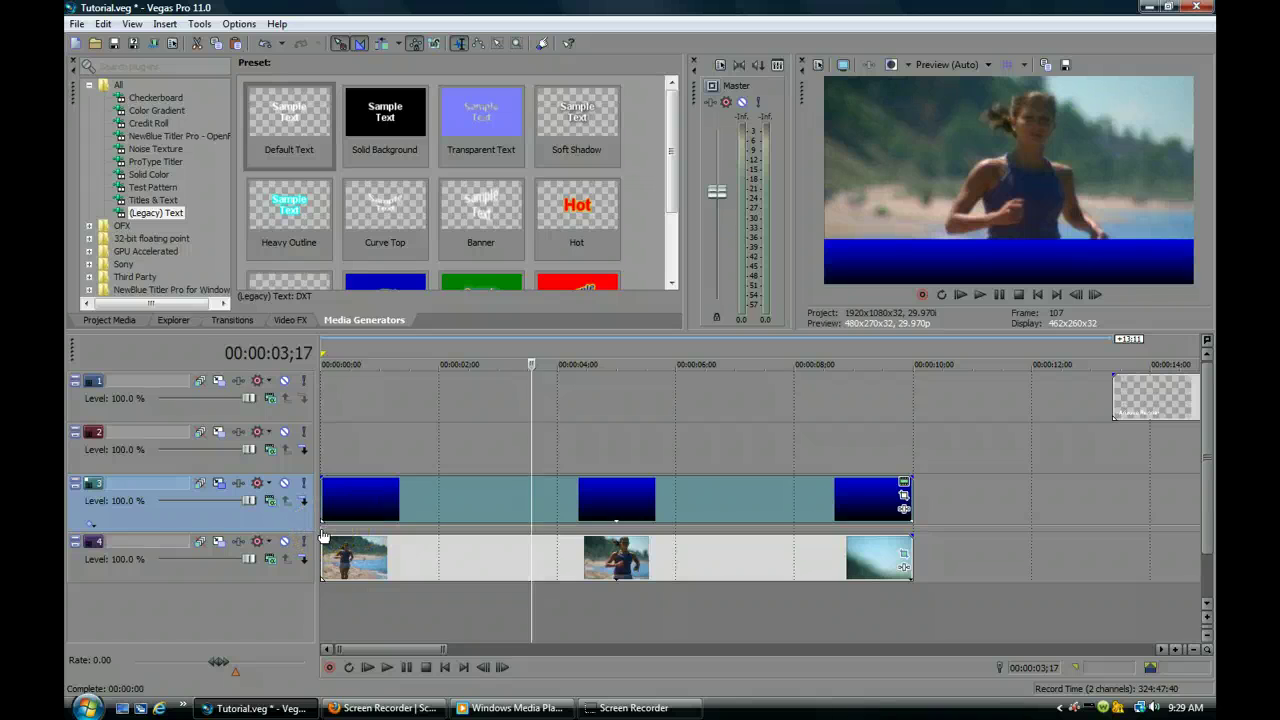
# At the start of track 3's motion timeline, move the blue bar down out of the frame to about Y -674
pyautogui.press('Home')
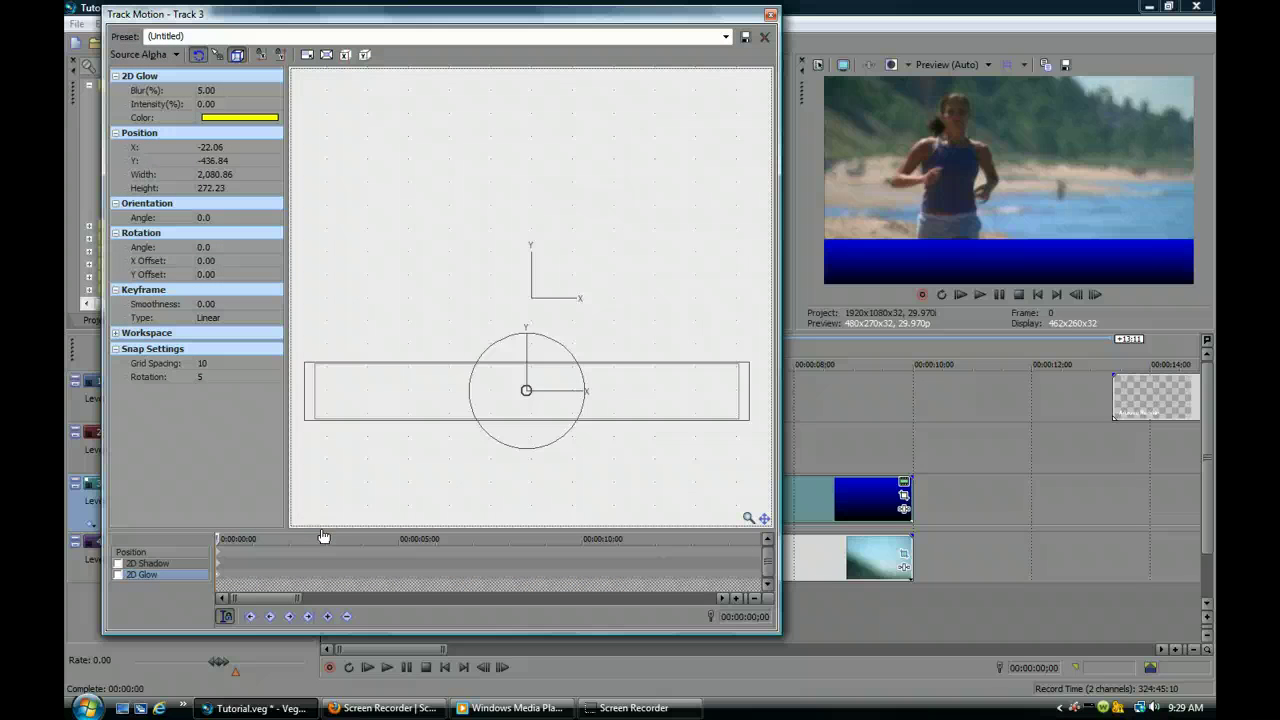
pyautogui.click(194, 551)
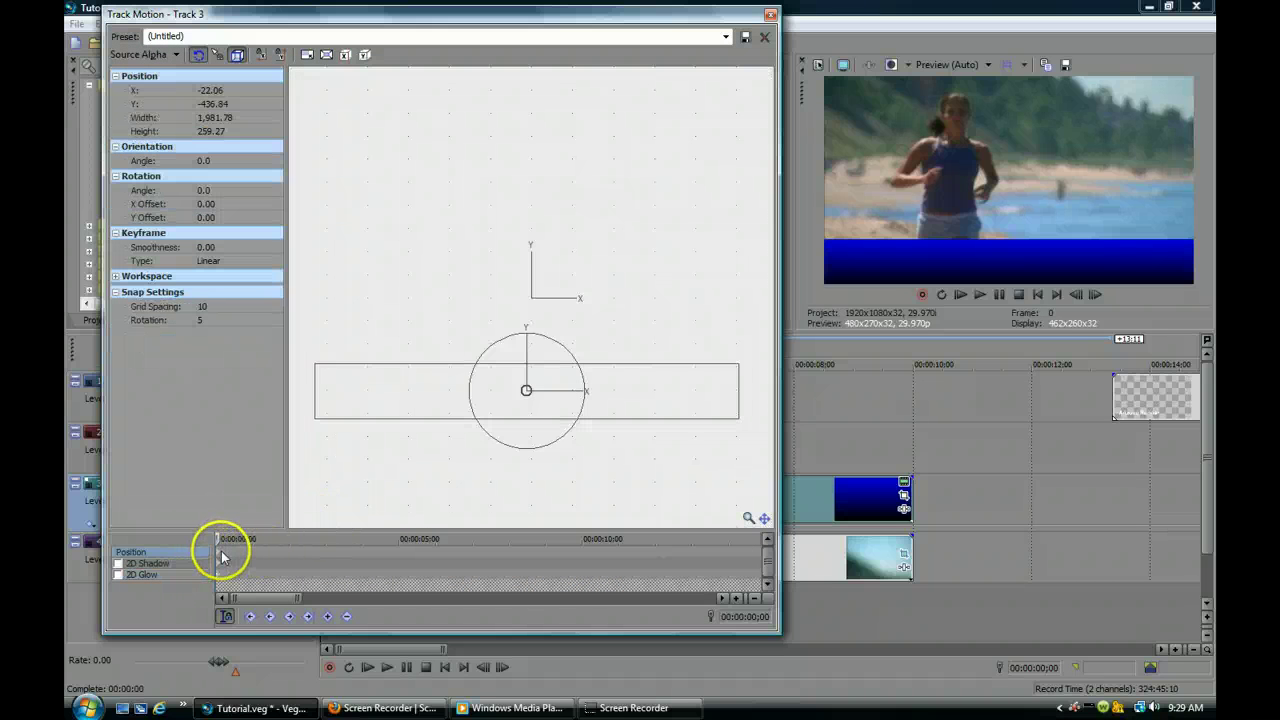
pyautogui.click(411, 404)
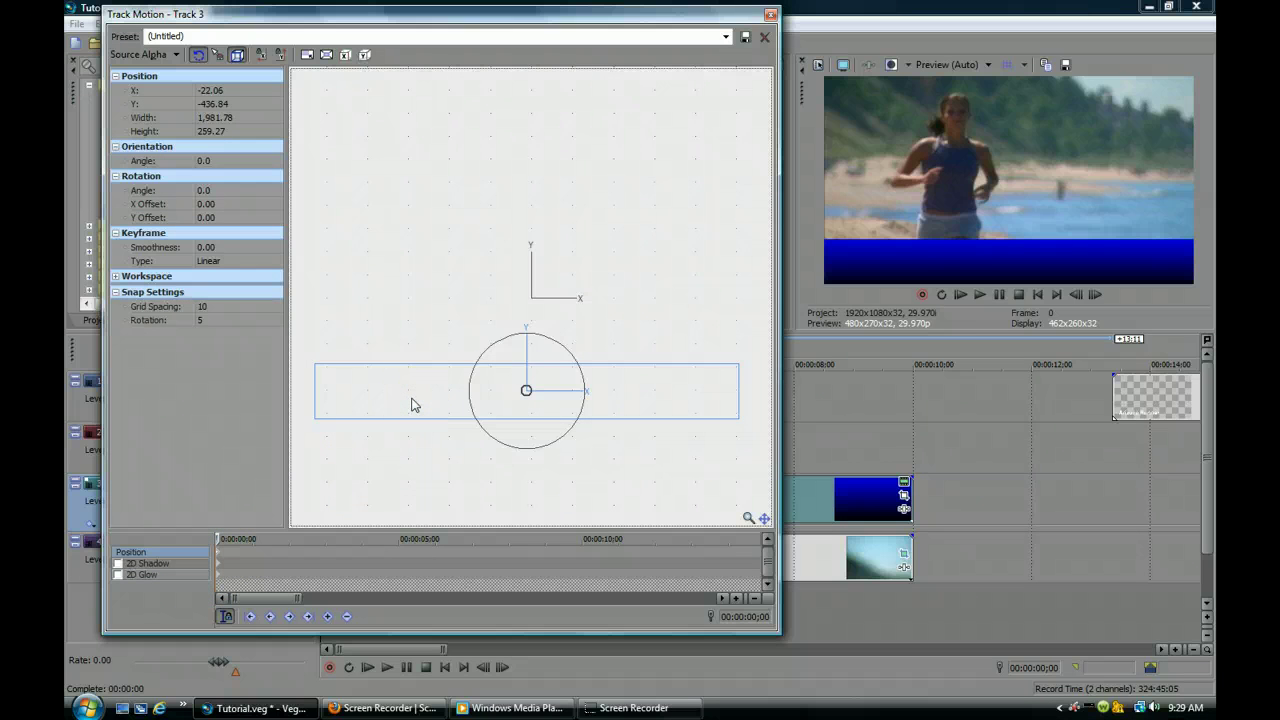
pyautogui.press('Down')
pyautogui.press('Down')
pyautogui.press('Down')
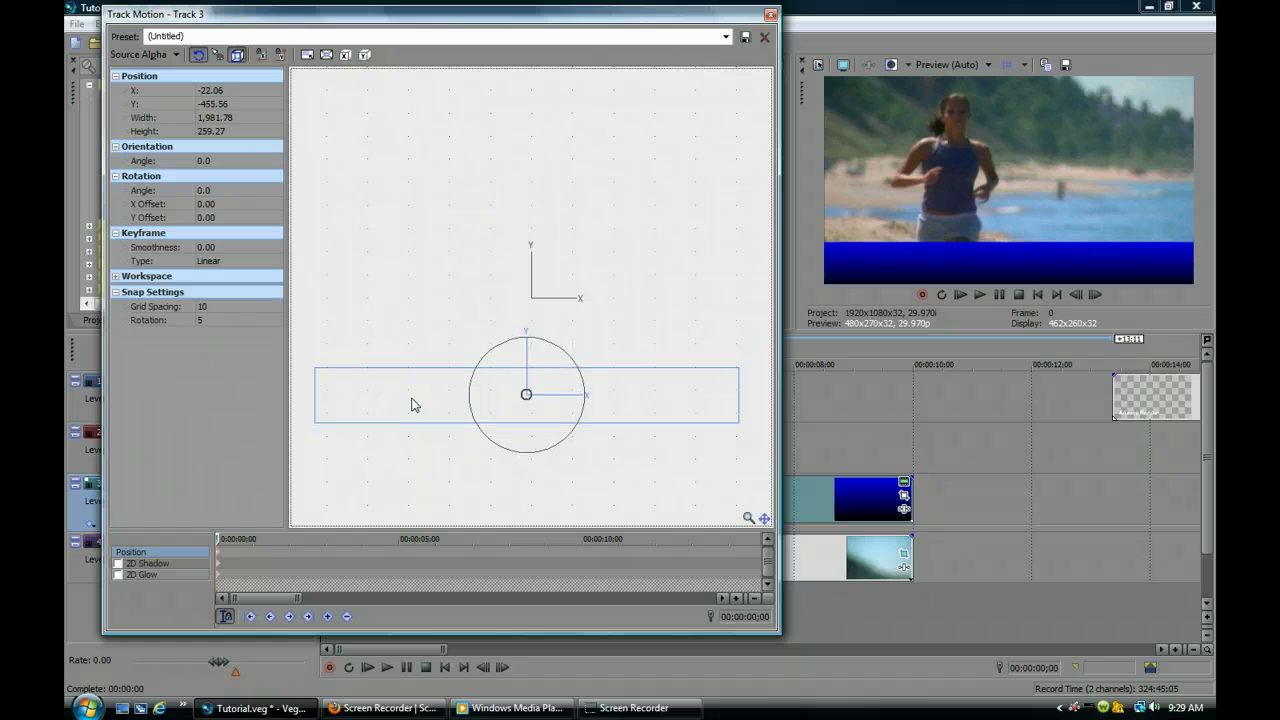
pyautogui.press('Down')
pyautogui.press('Down')
pyautogui.press('Down')
pyautogui.press('Down')
pyautogui.press('Down')
pyautogui.press('Down')
pyautogui.press('Down')
pyautogui.press('Down')
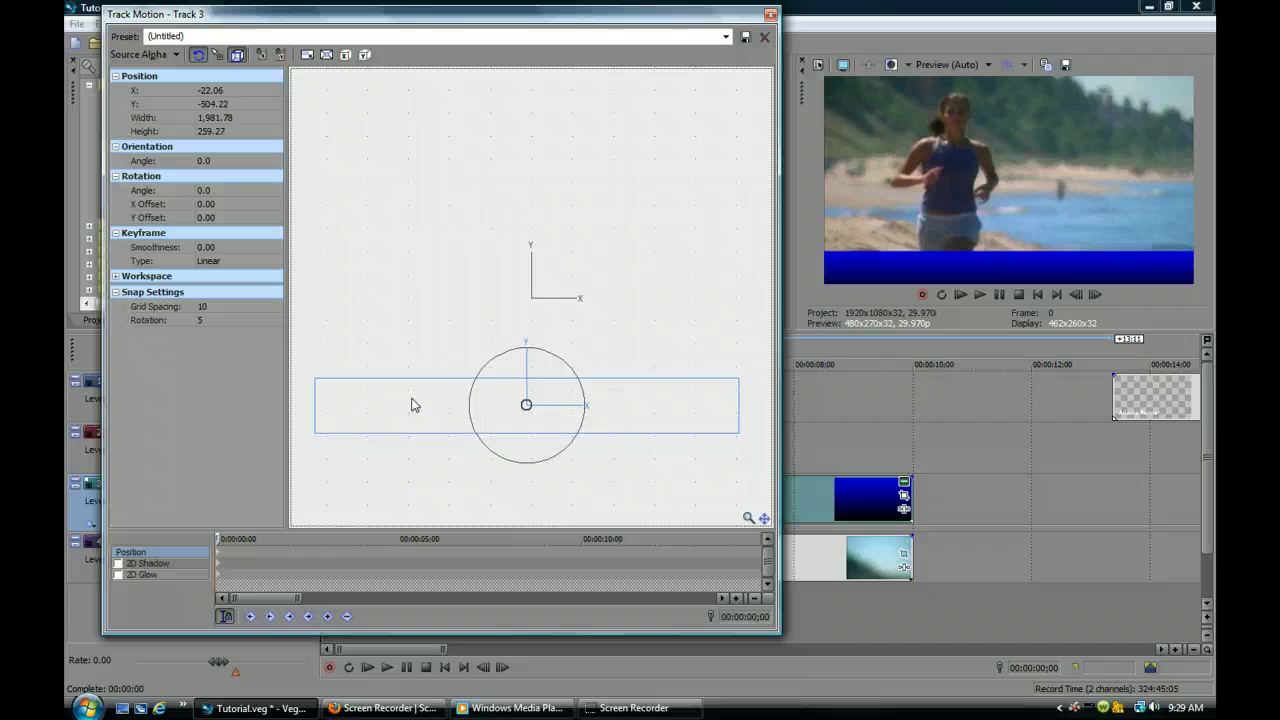
pyautogui.press('Down')
pyautogui.press('Down')
pyautogui.press('Down')
pyautogui.press('Down')
pyautogui.press('Down')
pyautogui.press('Down')
pyautogui.press('Down')
pyautogui.press('Down')
pyautogui.press('Down')
pyautogui.press('Down')
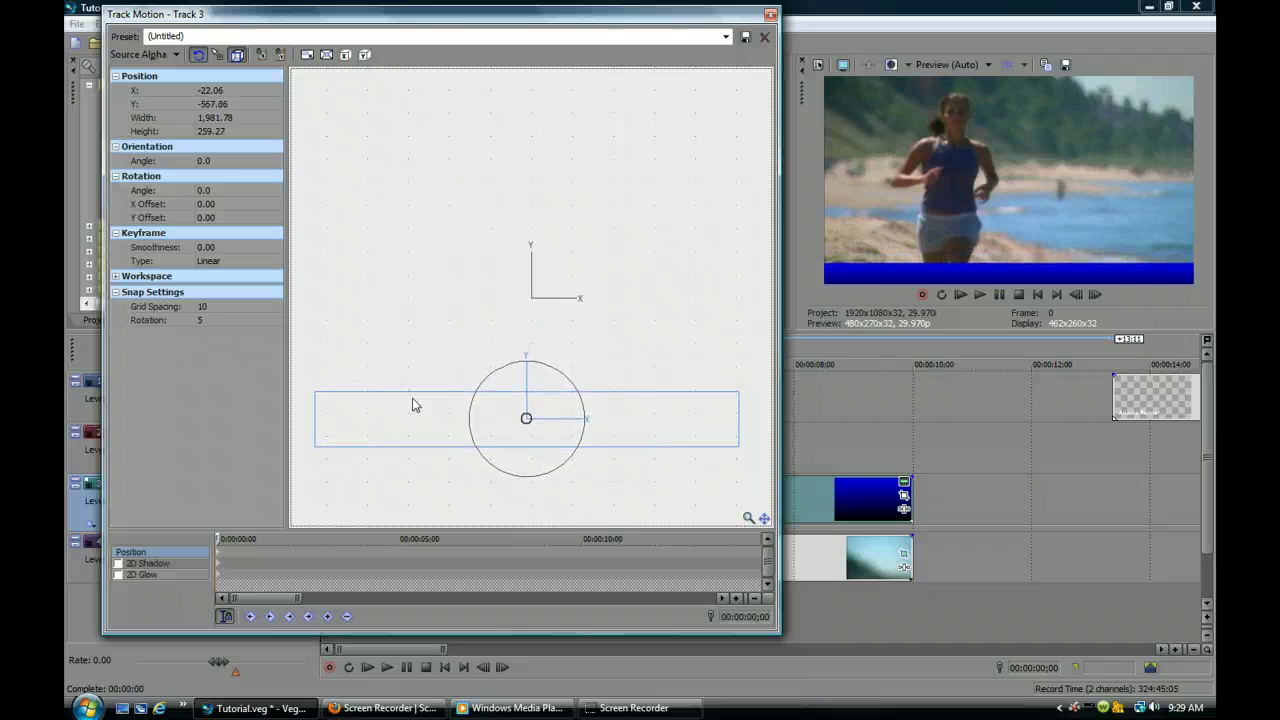
pyautogui.press('Down')
pyautogui.press('Down')
pyautogui.press('Down')
pyautogui.press('Down')
pyautogui.scroll(-3, 417, 405)
pyautogui.click(417, 407)
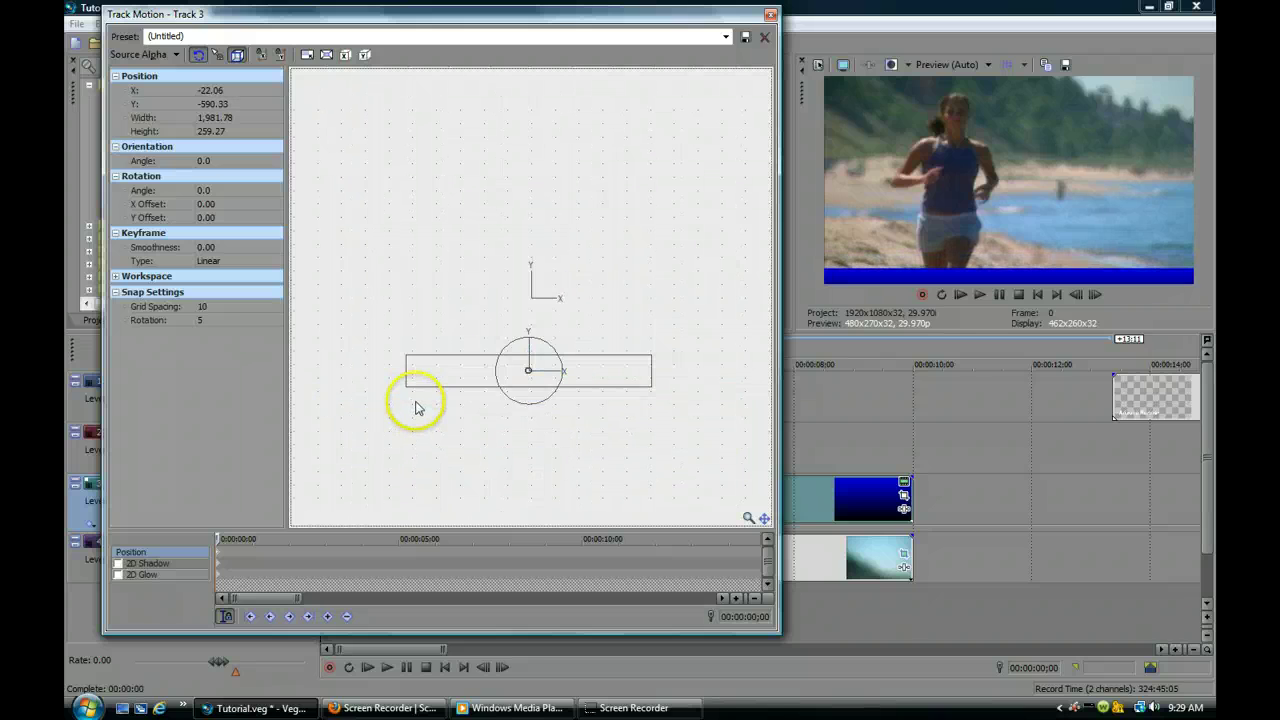
pyautogui.press('Down')
pyautogui.press('Down')
pyautogui.press('Down')
pyautogui.press('Down')
pyautogui.press('Down')
pyautogui.press('Down')
pyautogui.press('Down')
pyautogui.press('Down')
pyautogui.press('Down')
pyautogui.press('Down')
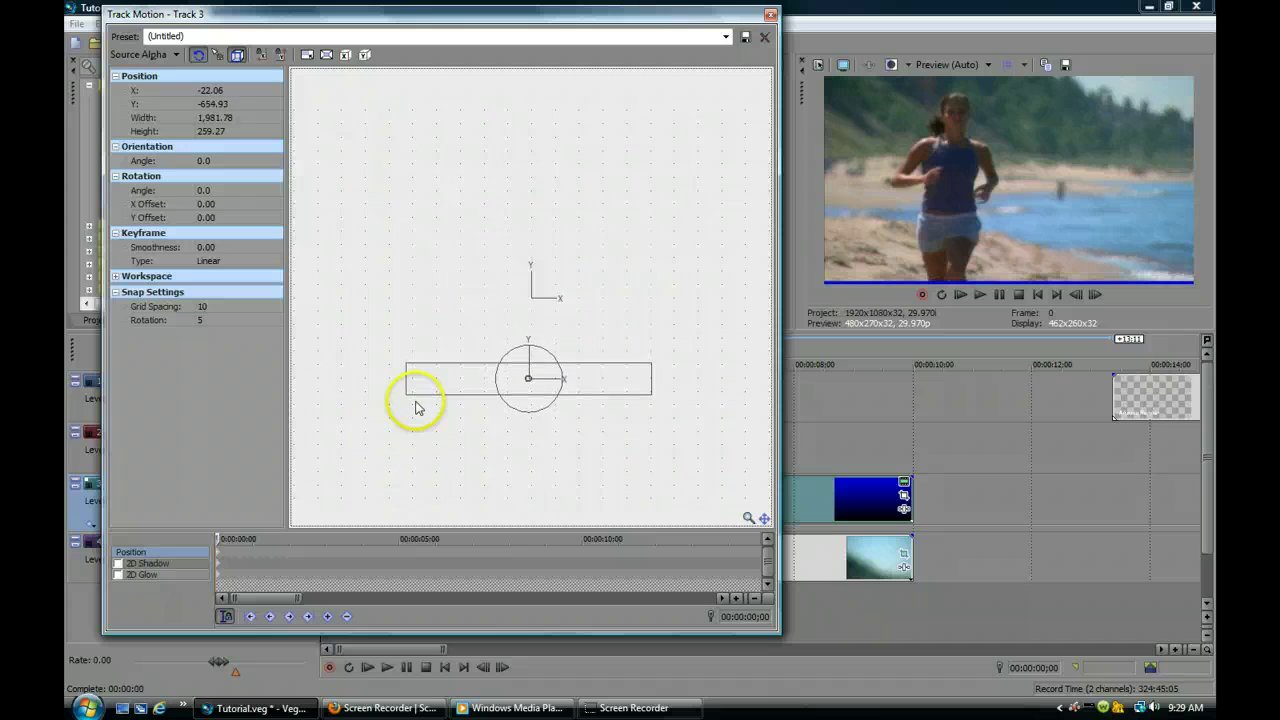
pyautogui.press('Down')
pyautogui.press('Down')
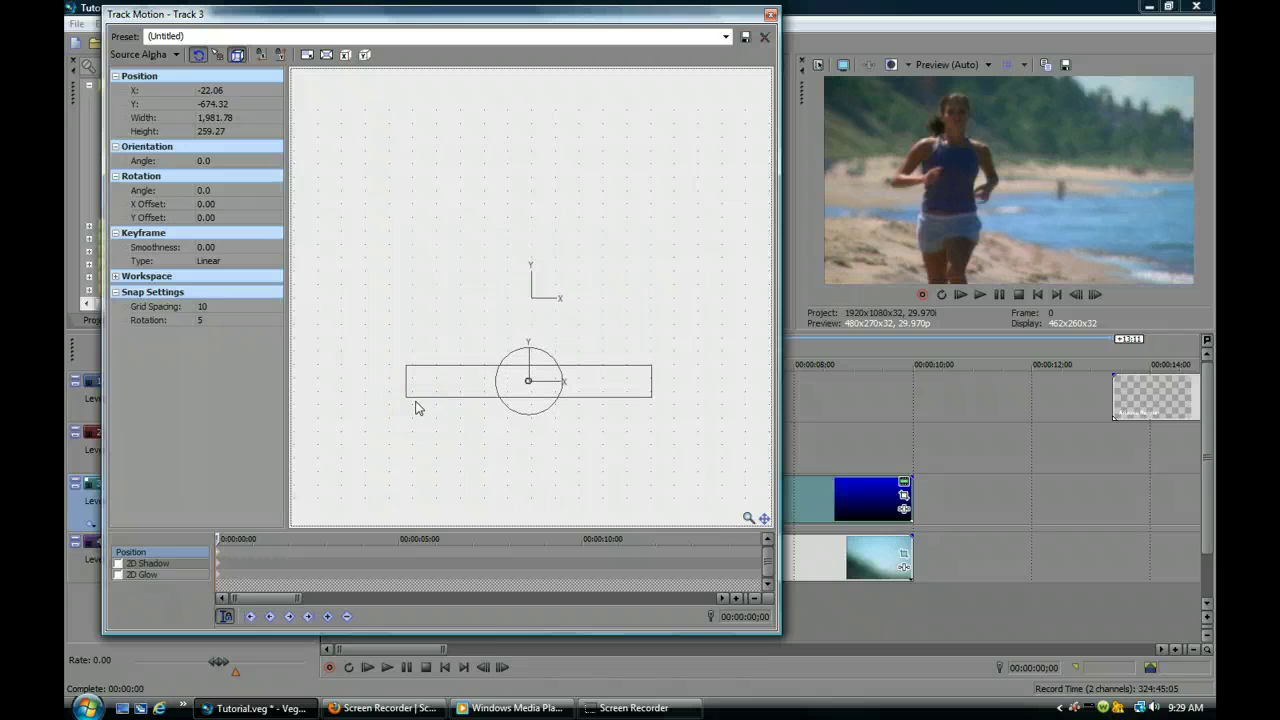
# Add a track motion position keyframe at about 00:00:03;04 that keeps the blue bar below the frame
pyautogui.click(334, 550)
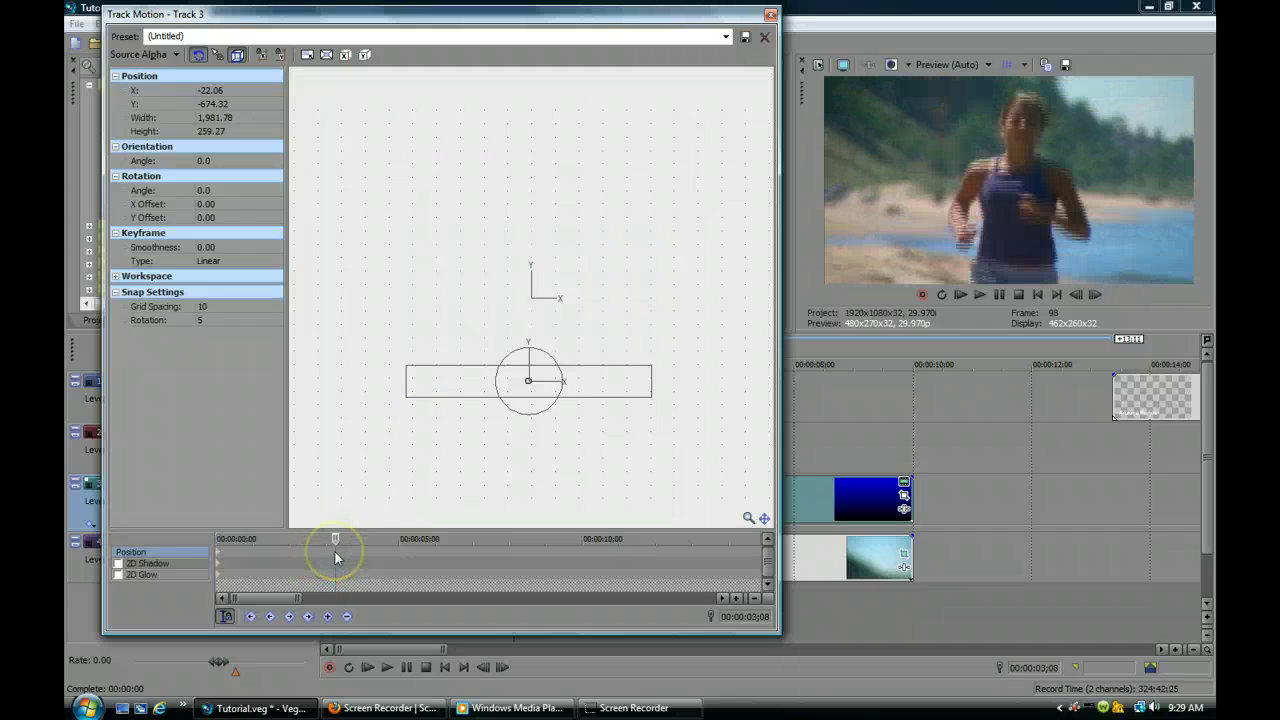
pyautogui.moveTo(712, 22); pyautogui.dragTo(230, 82)
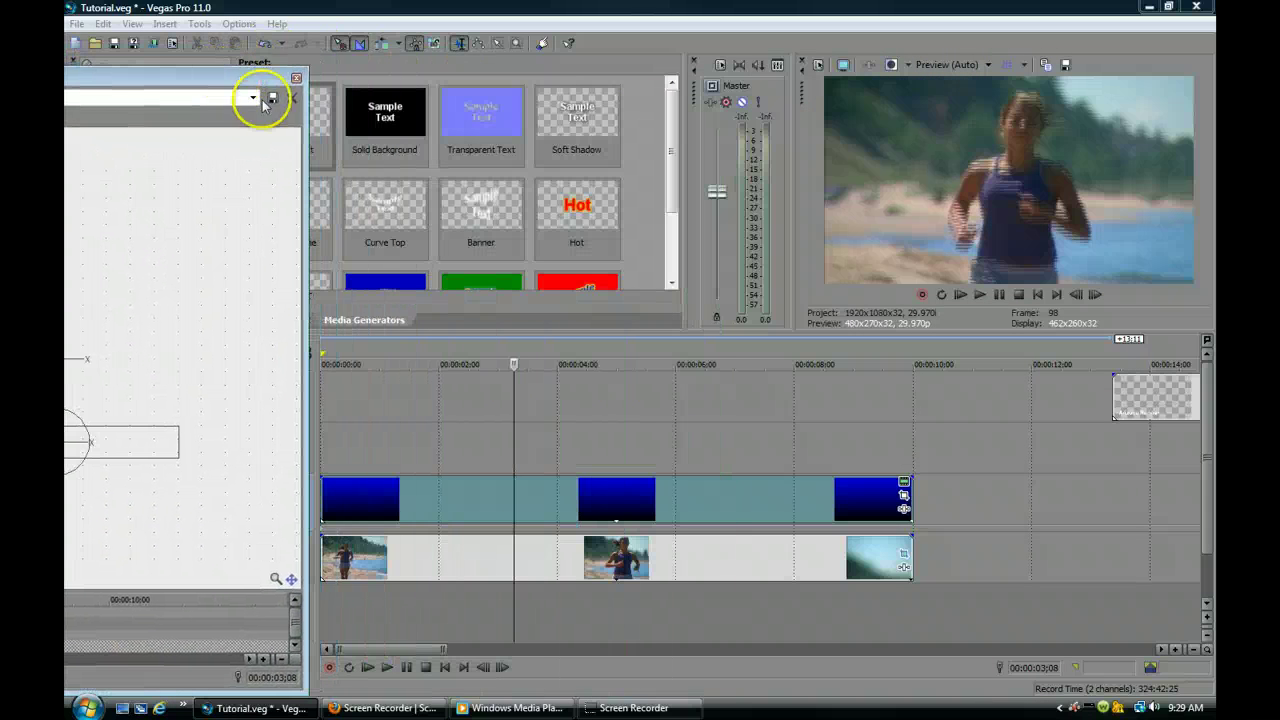
pyautogui.click(482, 530)
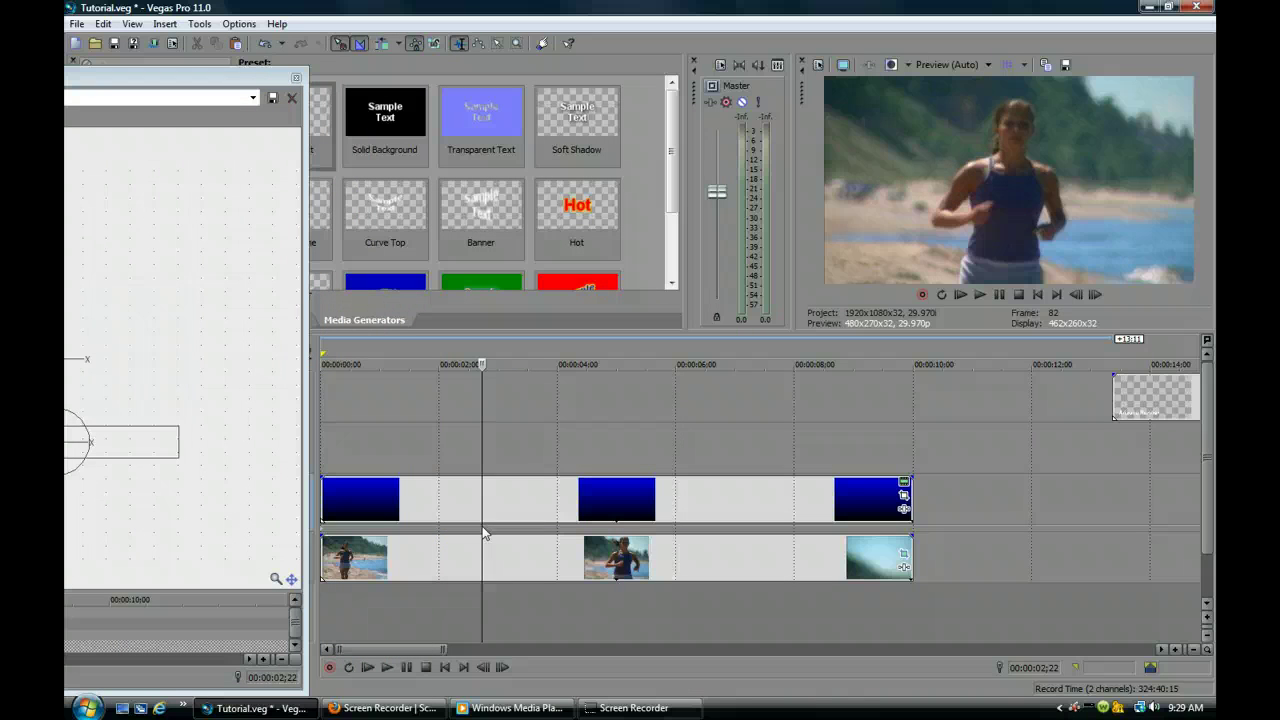
pyautogui.click(512, 535)
pyautogui.click(504, 537)
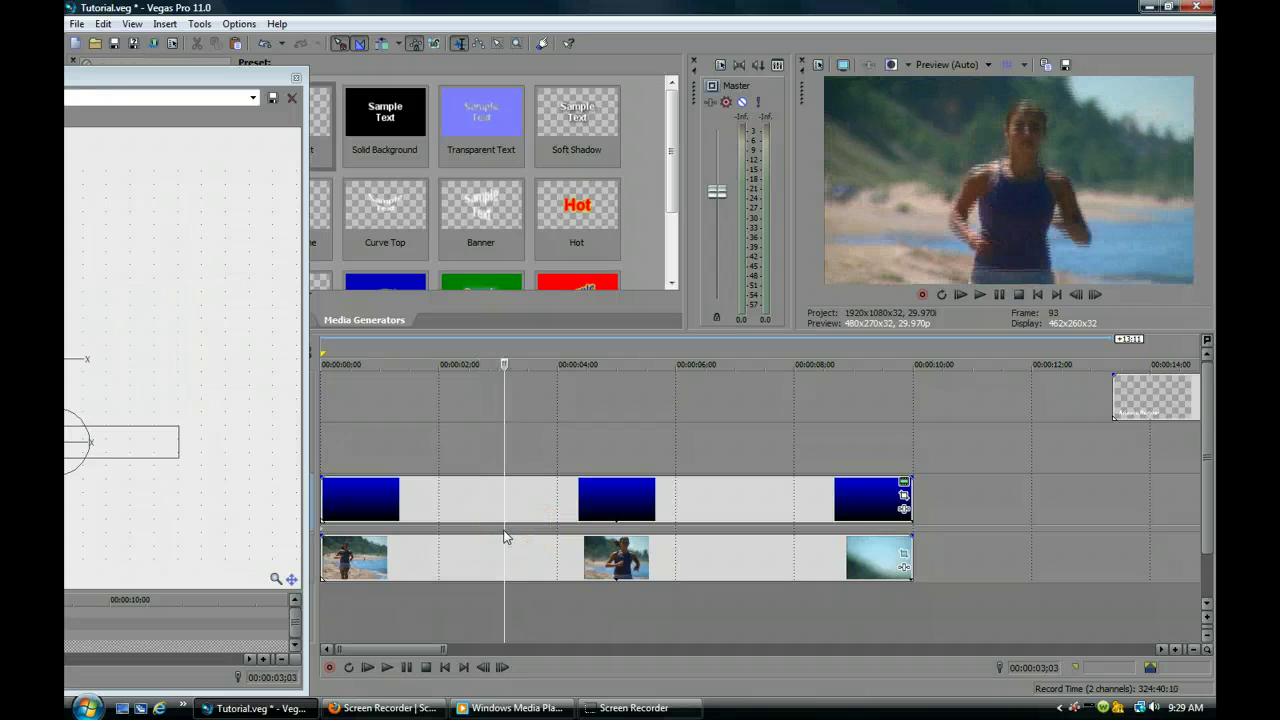
pyautogui.hotkey('ctrl', 'shift', 'q')
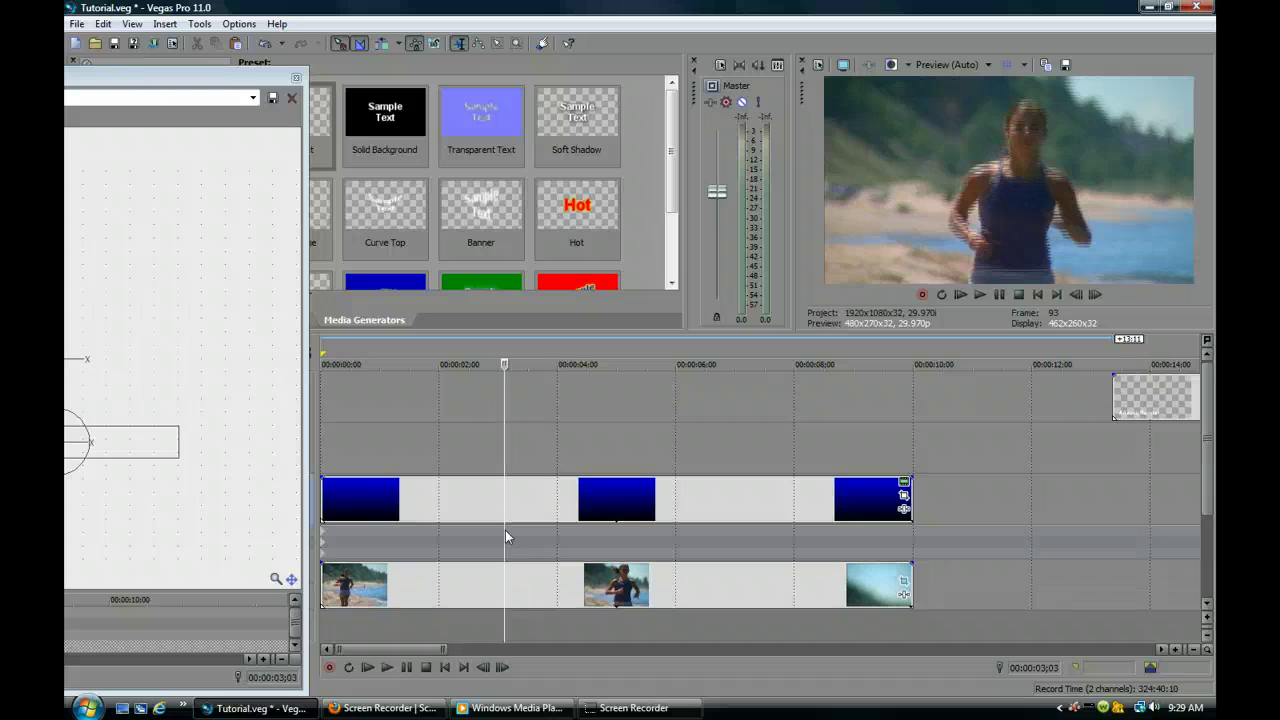
pyautogui.click(363, 212)
pyautogui.moveTo(214, 78); pyautogui.dragTo(682, 14)
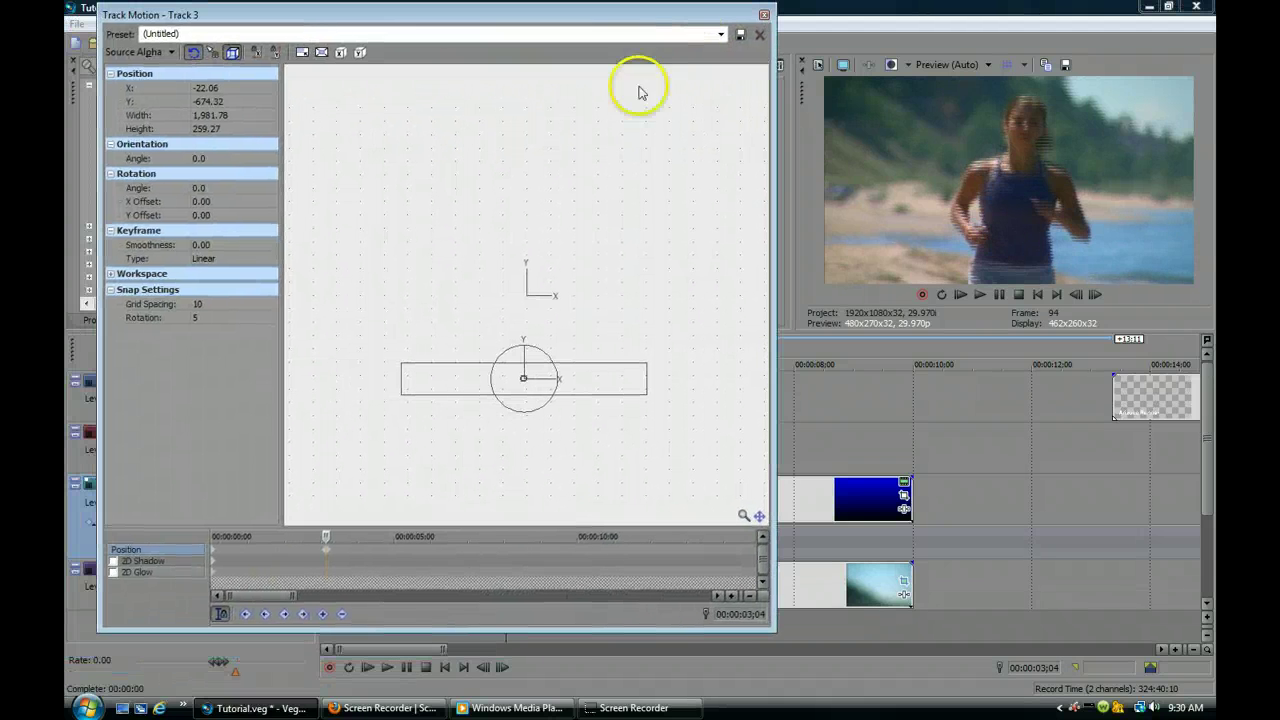
# Add a position keyframe at 00:00:03;13 and raise the blue bar into the frame to about Y -448
pyautogui.click(337, 556)
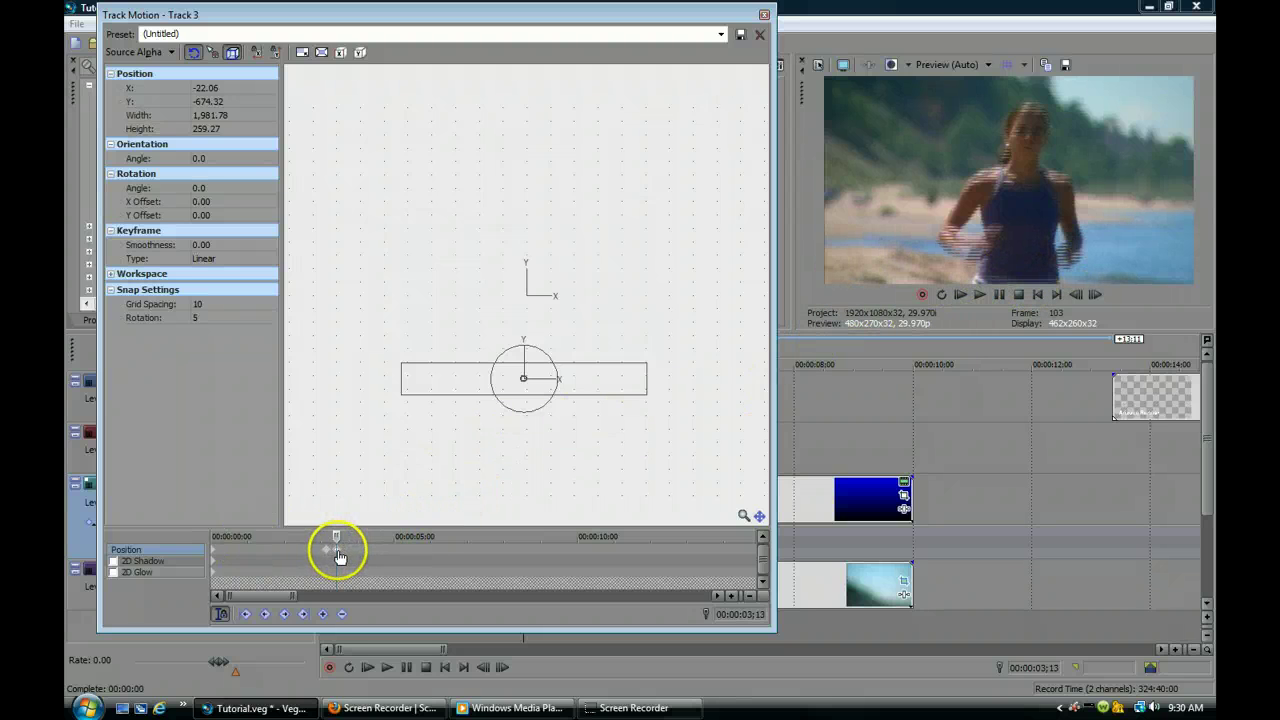
pyautogui.click(452, 377)
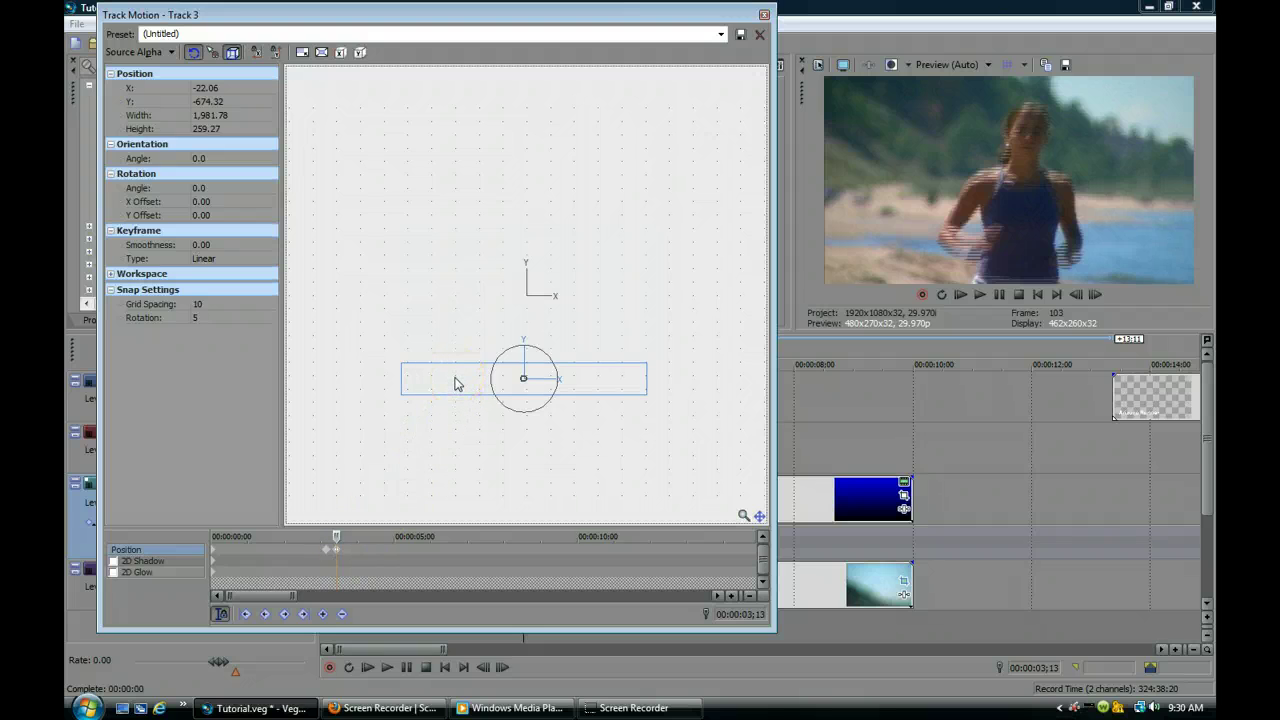
pyautogui.press('Up')
pyautogui.press('Up')
pyautogui.press('Up')
pyautogui.press('Up')
pyautogui.press('Up')
pyautogui.press('Up')
pyautogui.press('Up')
pyautogui.press('Up')
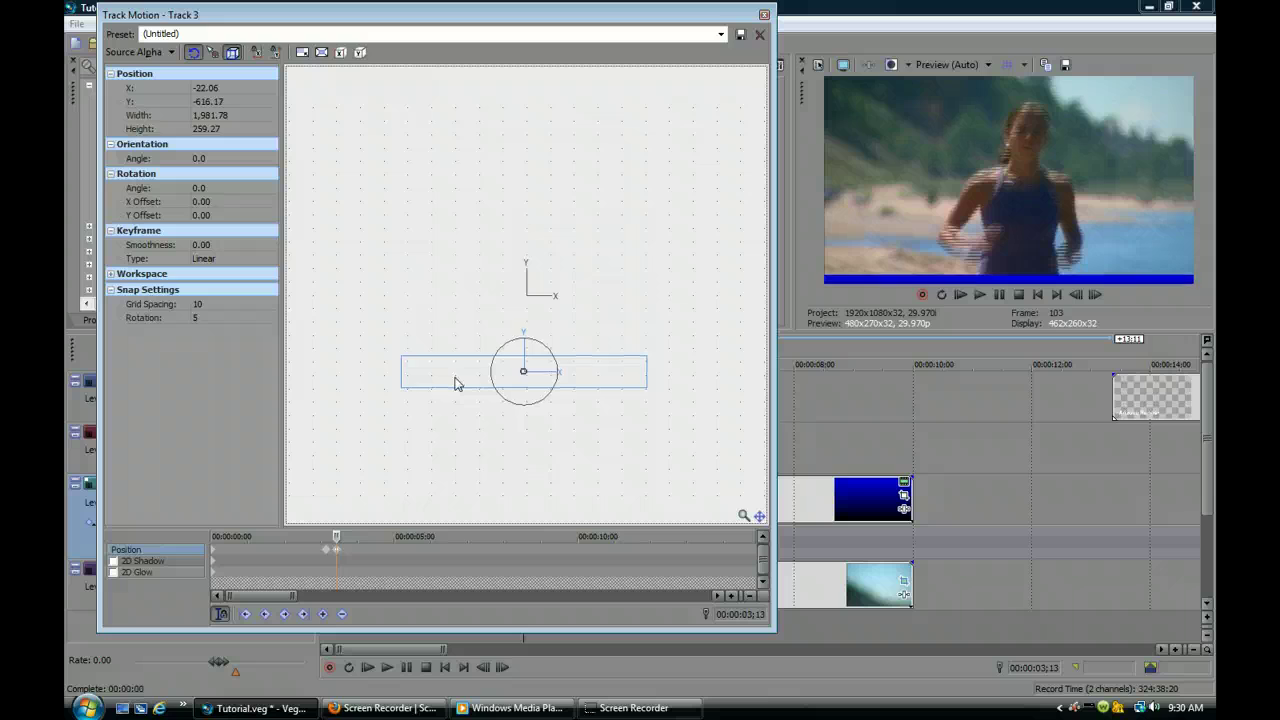
pyautogui.press('Up')
pyautogui.press('Up')
pyautogui.press('Up')
pyautogui.press('Up')
pyautogui.press('Up')
pyautogui.press('Up')
pyautogui.press('Up')
pyautogui.press('Up')
pyautogui.press('Up')
pyautogui.press('Up')
pyautogui.press('Up')
pyautogui.press('Up')
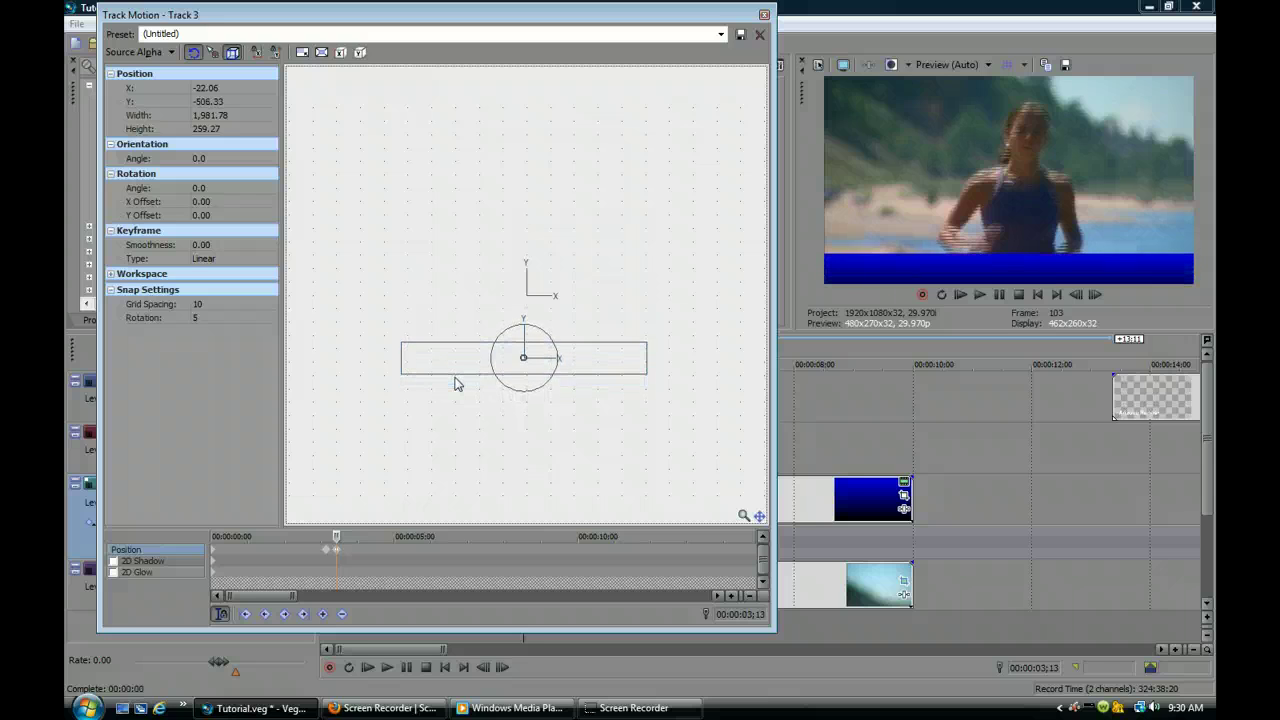
pyautogui.press('Up')
pyautogui.press('Up')
pyautogui.press('Up')
pyautogui.press('Up')
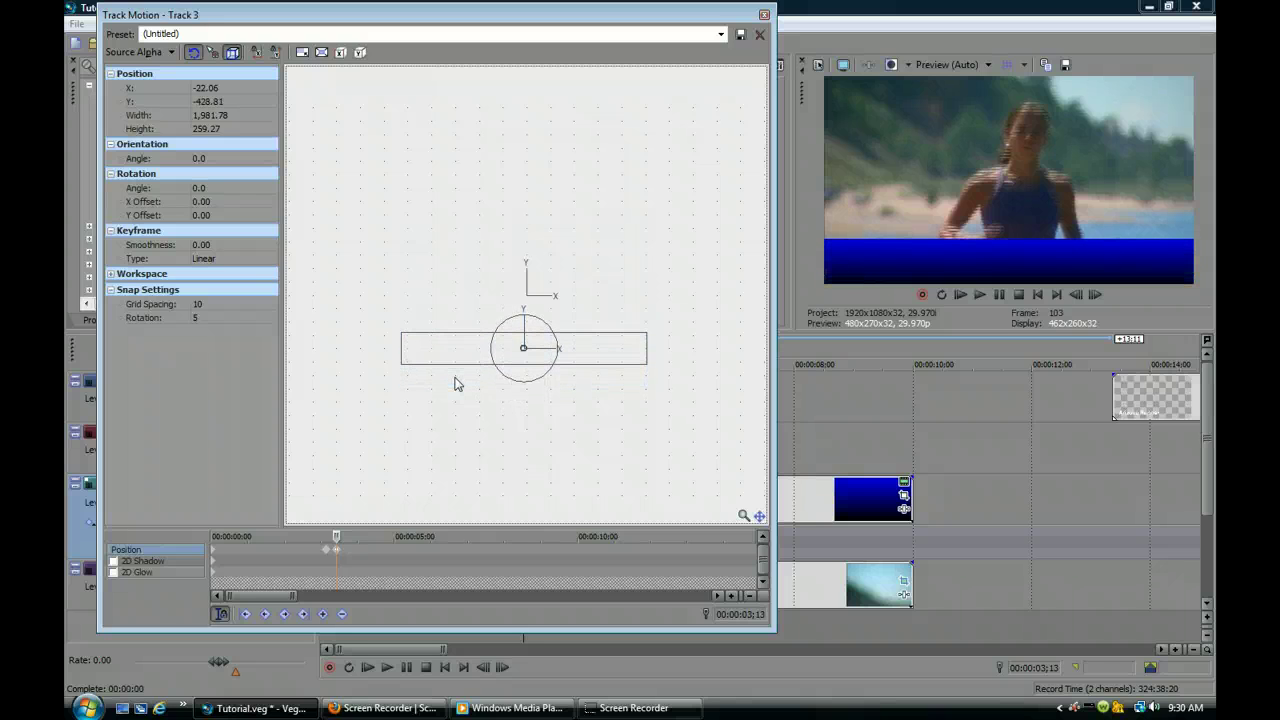
pyautogui.press('Down')
pyautogui.press('Down')
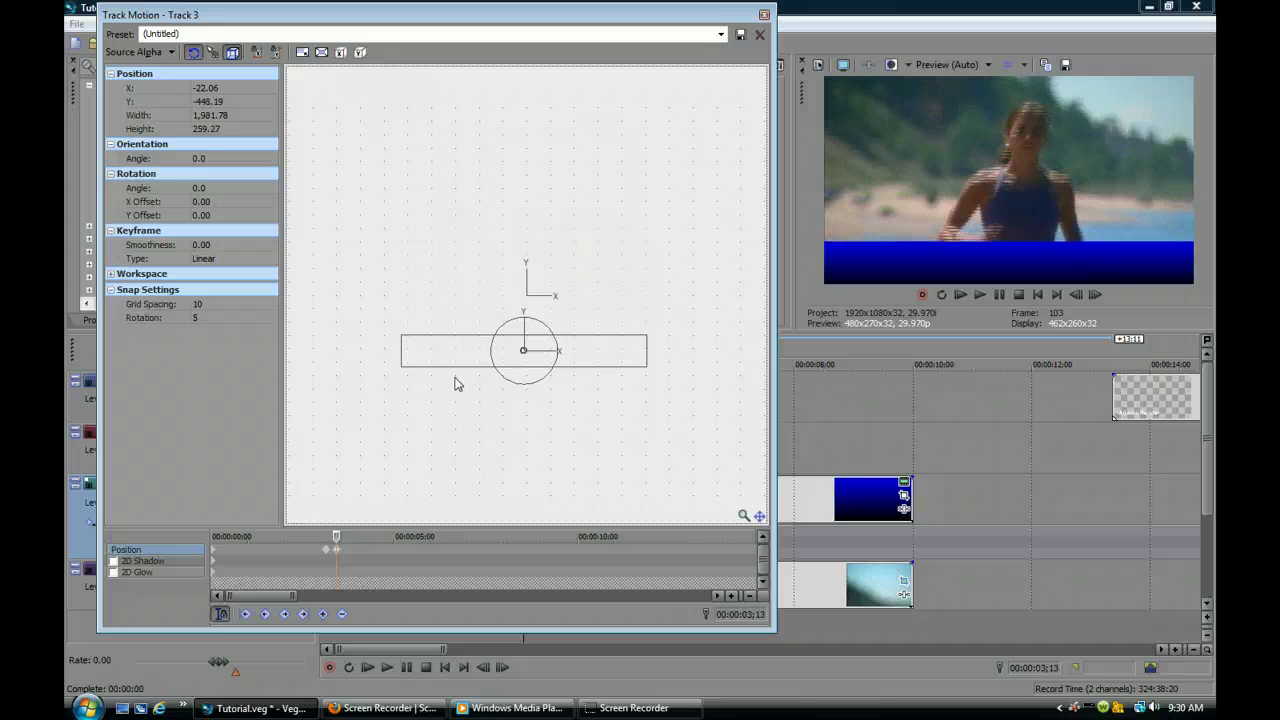
# Add two position keyframes at 00:00:03;29 and 00:00:04;17 that hold the bar in place, and shift them slightly earlier
pyautogui.click(356, 550)
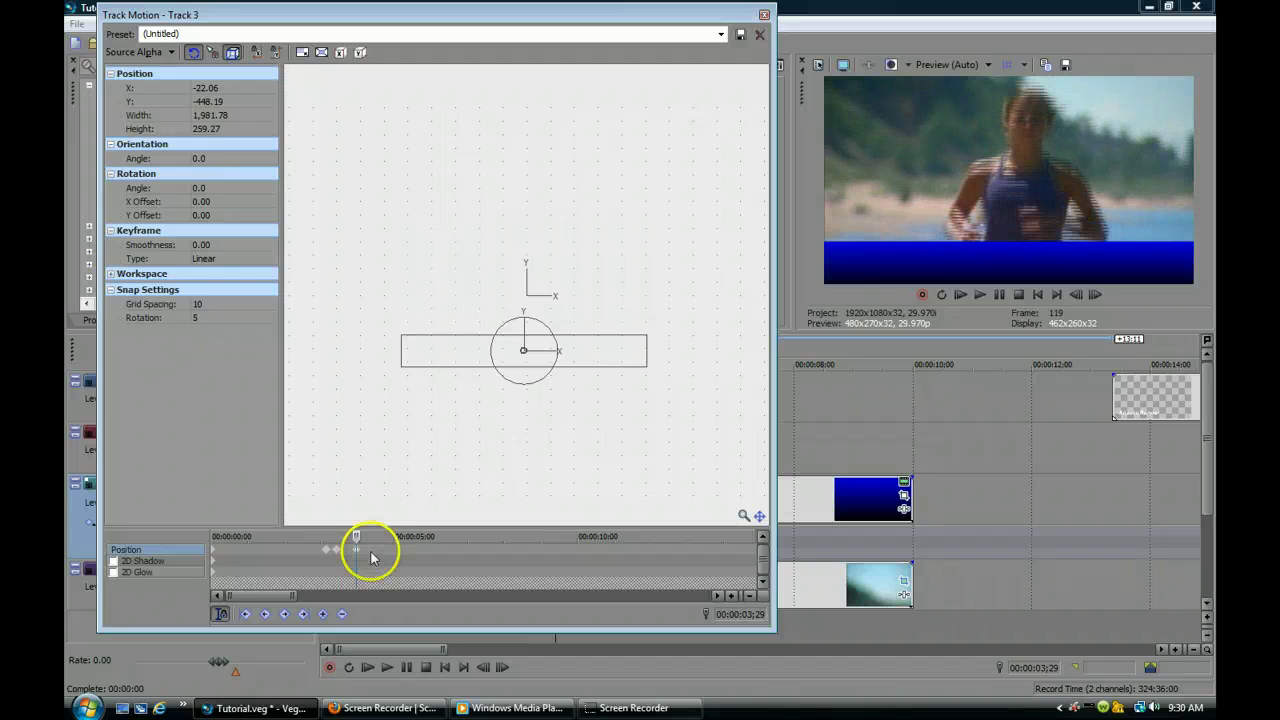
pyautogui.click(379, 555)
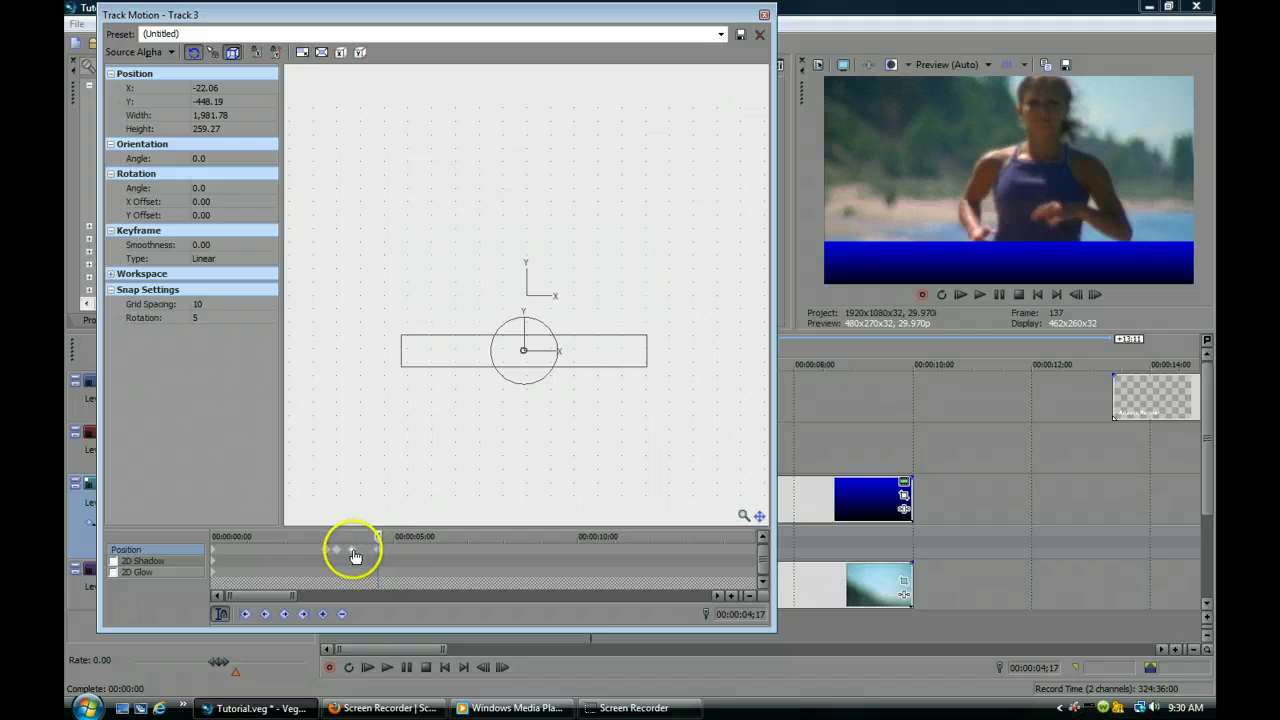
pyautogui.moveTo(355, 556)
pyautogui.mouseDown()
pyautogui.moveTo(381, 557)
pyautogui.moveTo(368, 560)
pyautogui.mouseUp()
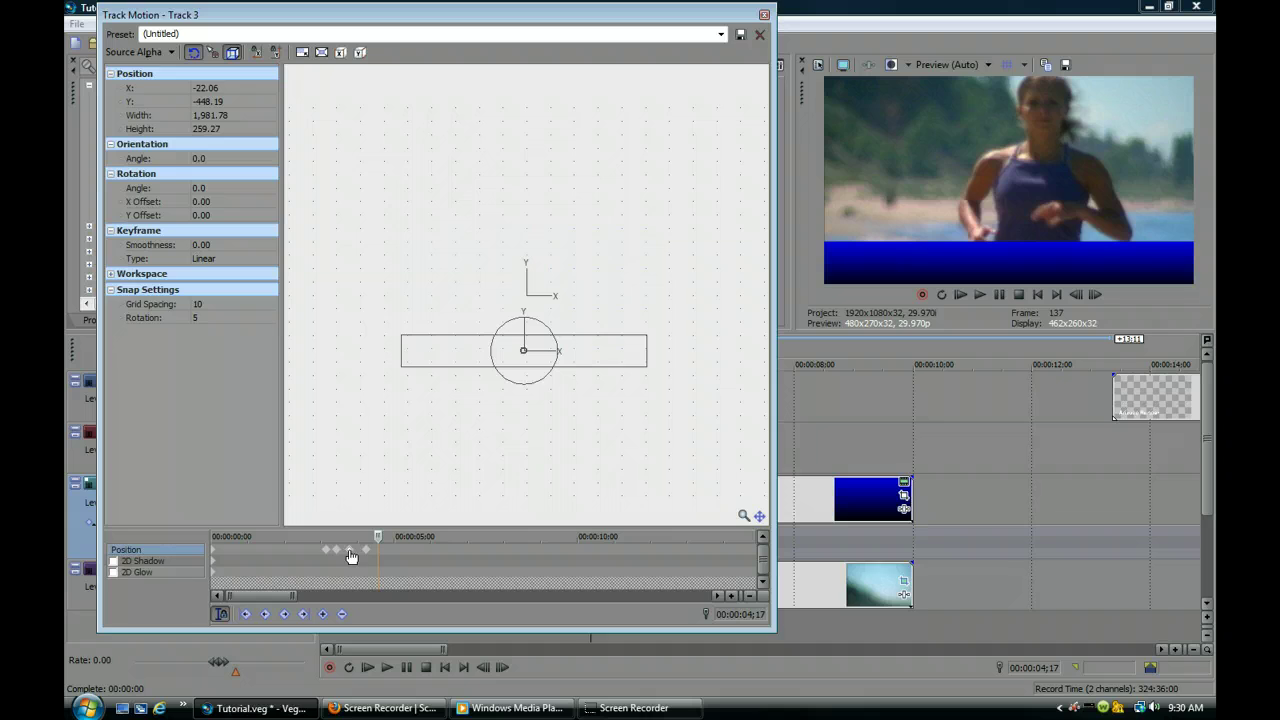
# At track 3's position keyframe at 00:00:03;23, raise the blue bar slightly to about Y -429
pyautogui.click(351, 556)
pyautogui.click(457, 357)
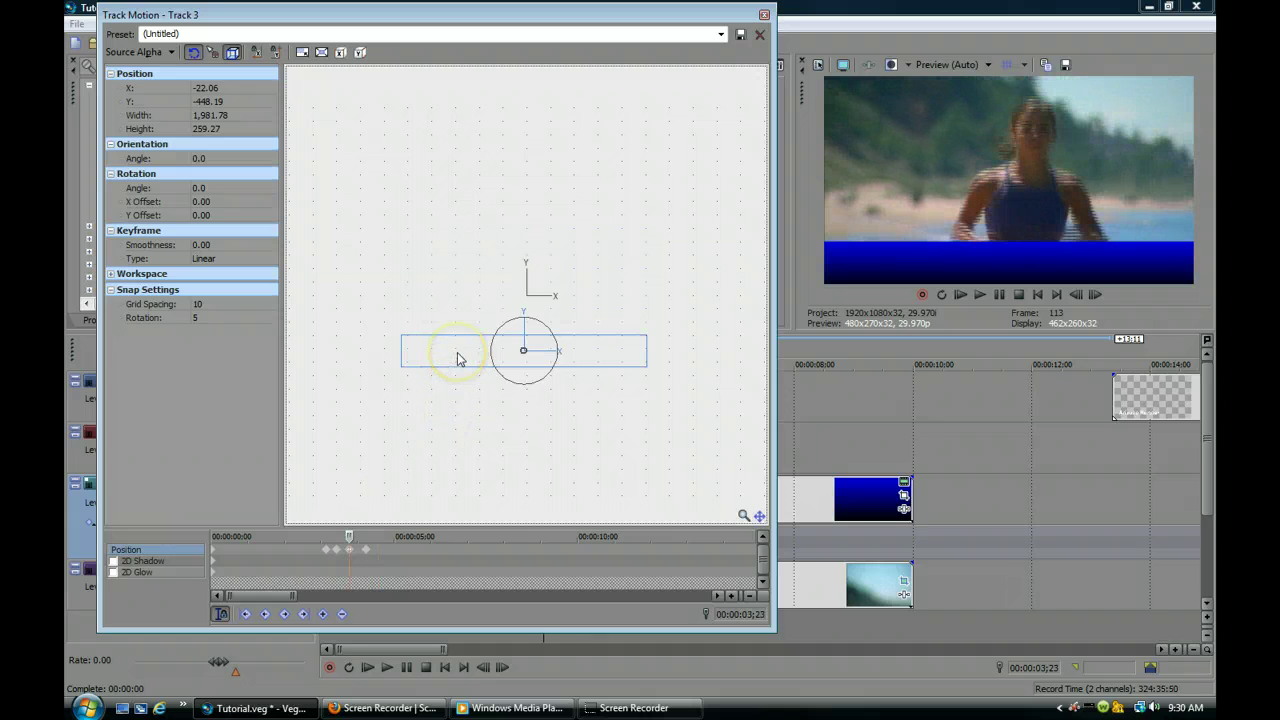
pyautogui.moveTo(457, 352); pyautogui.dragTo(457, 351)
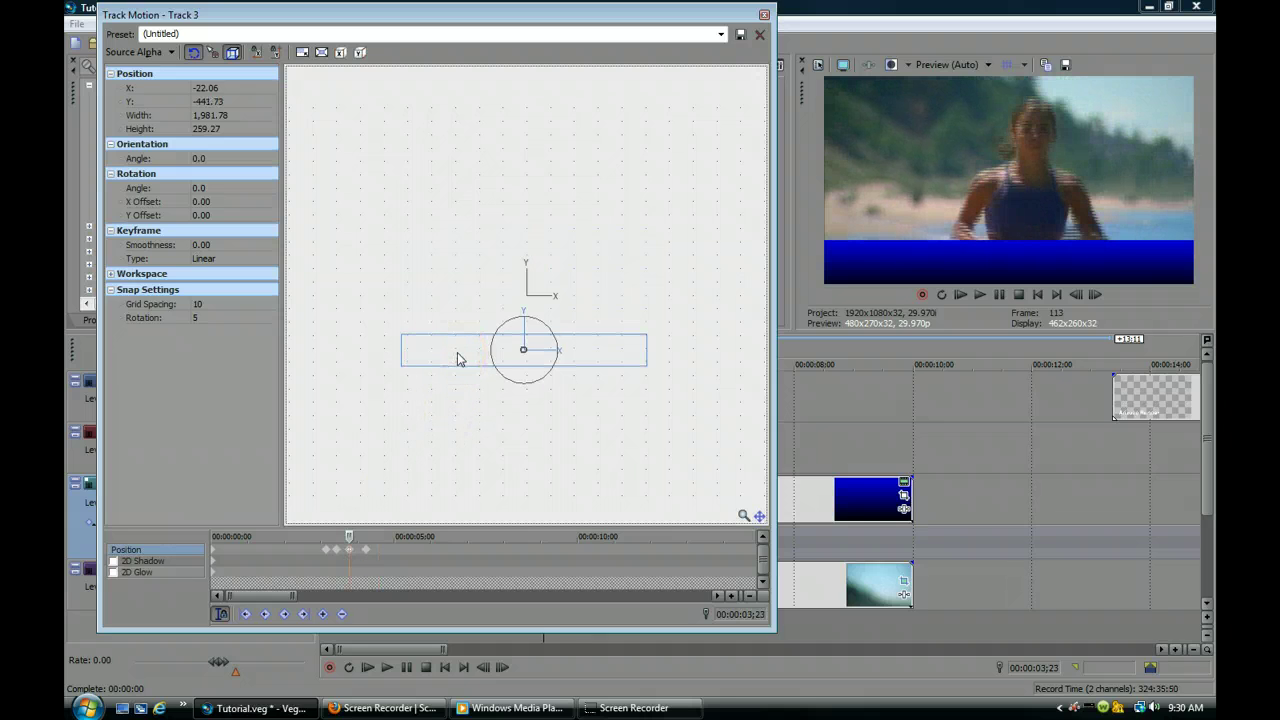
pyautogui.press('Up')
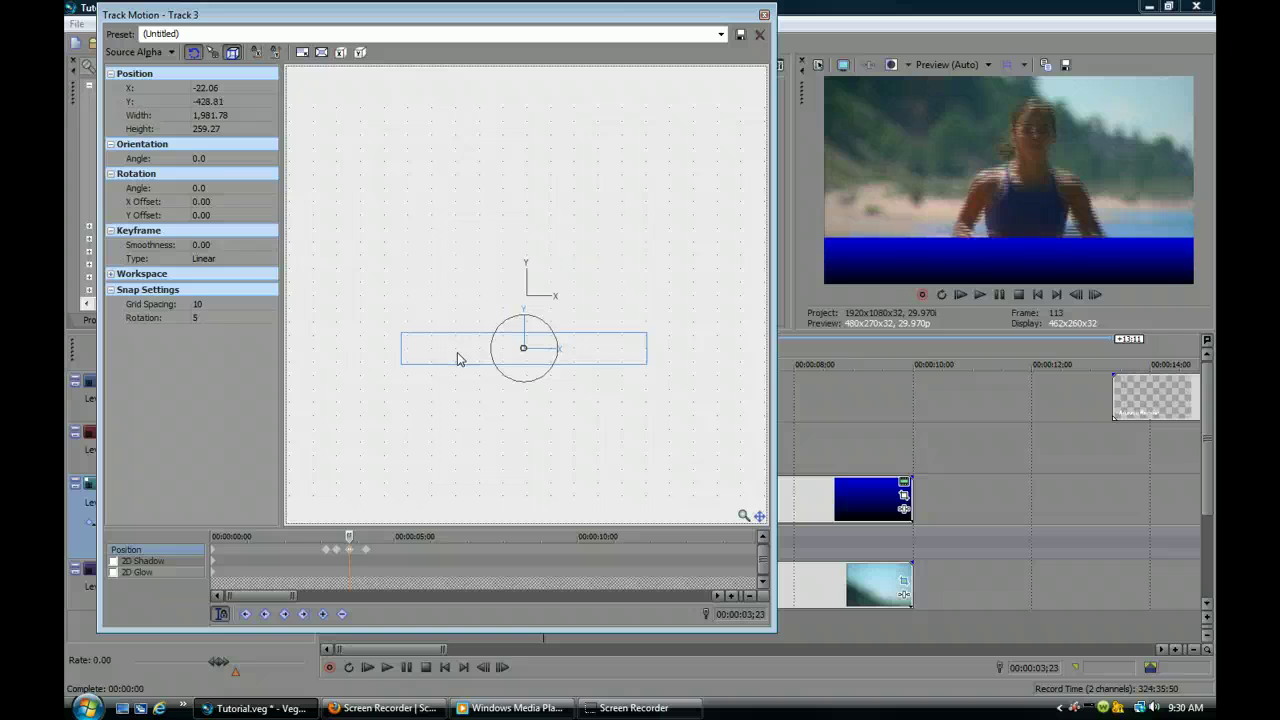
# Tighten the slide-in by moving track 3's position keyframes to about 00:00:03;09, 00:00:03;16 and 00:00:03;18, and close the track motion window
pyautogui.moveTo(371, 534); pyautogui.dragTo(339, 552)
pyautogui.scroll(3, 380, 568)
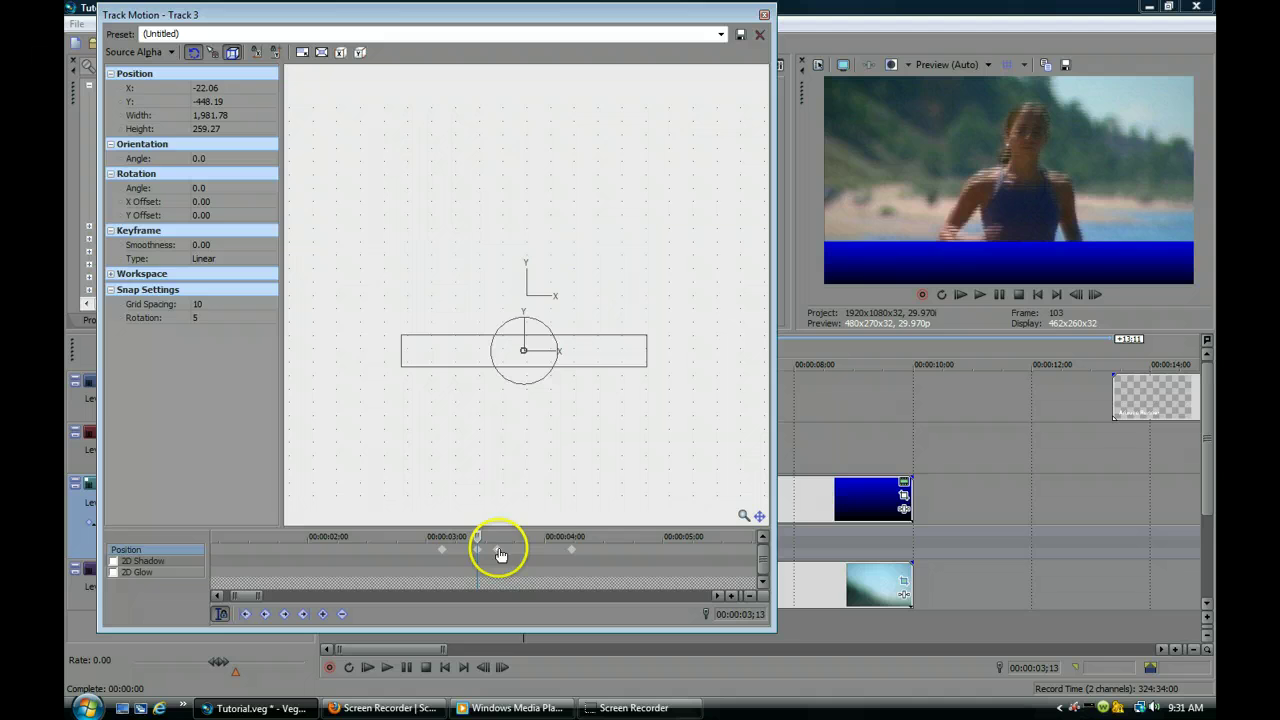
pyautogui.moveTo(571, 550); pyautogui.dragTo(531, 542)
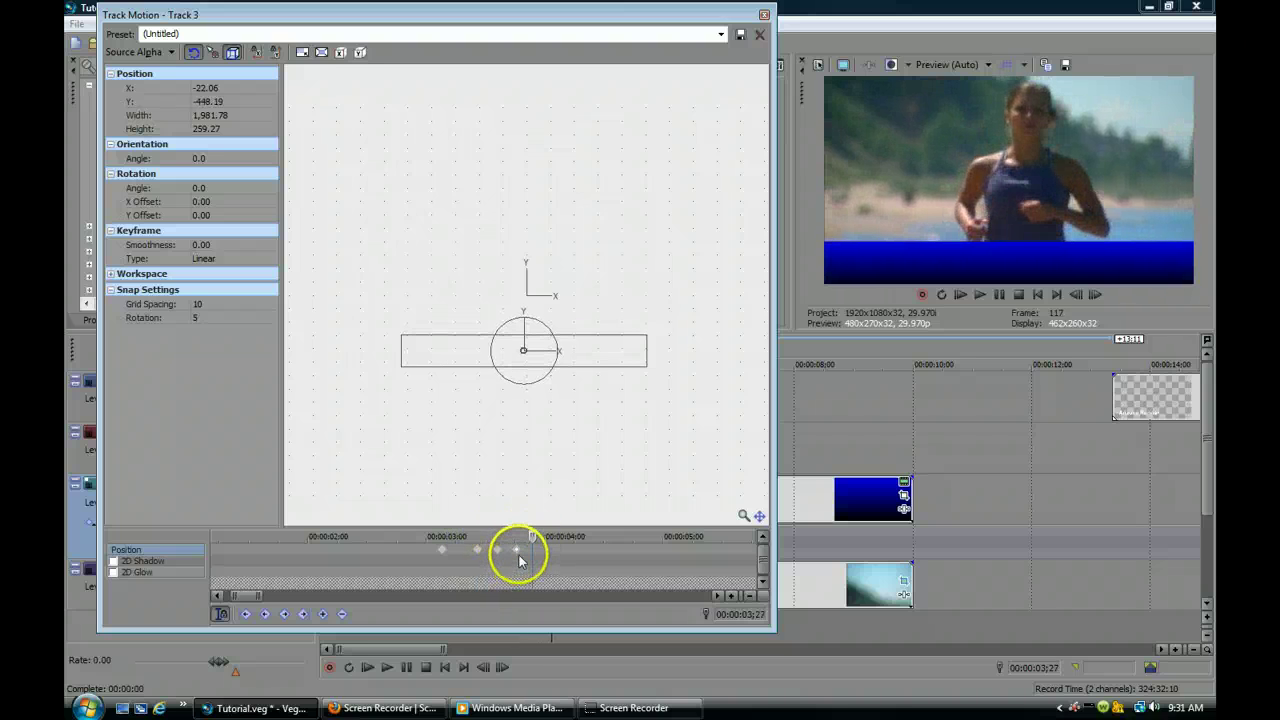
pyautogui.click(499, 552)
pyautogui.scroll(2, 512, 556)
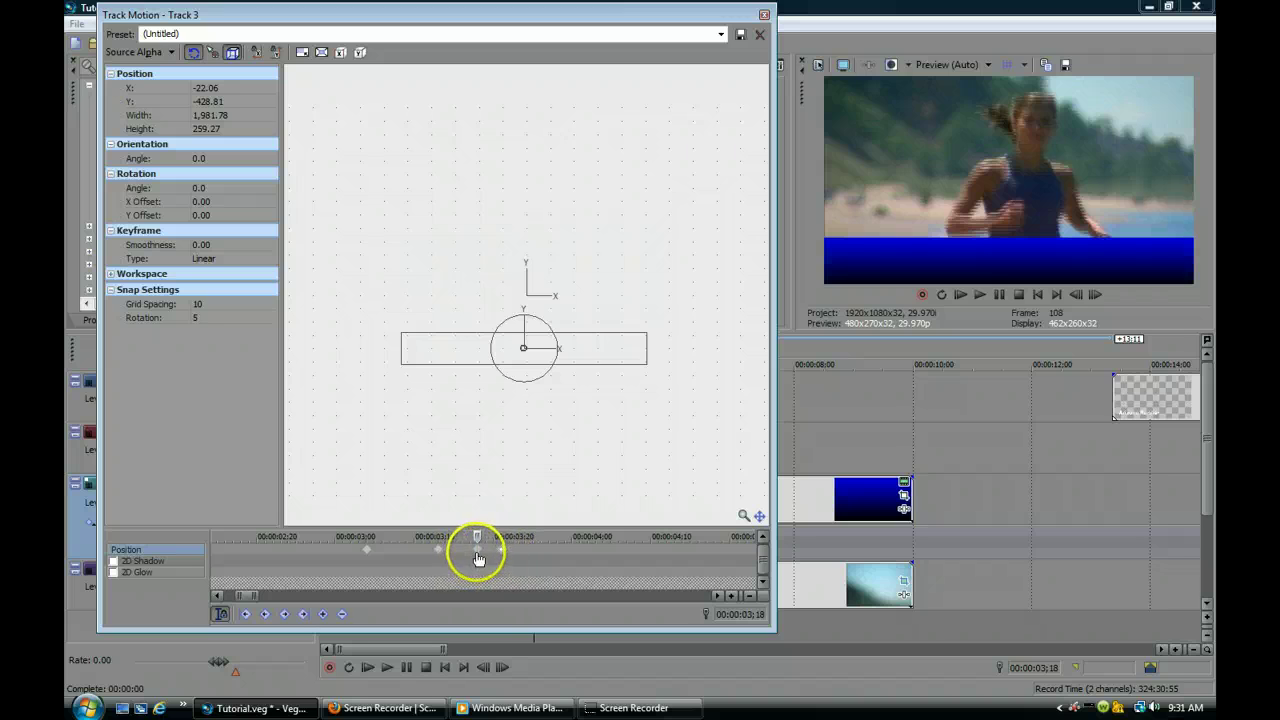
pyautogui.moveTo(479, 557); pyautogui.dragTo(508, 540)
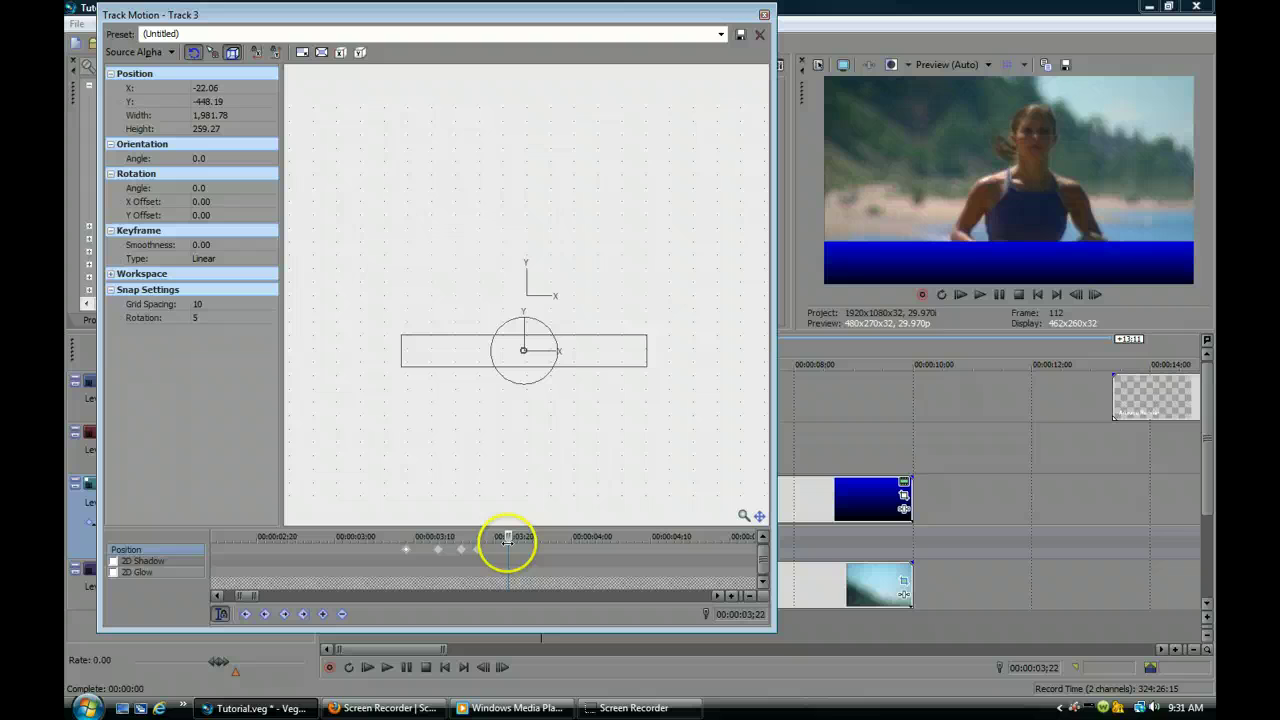
pyautogui.click(764, 17)
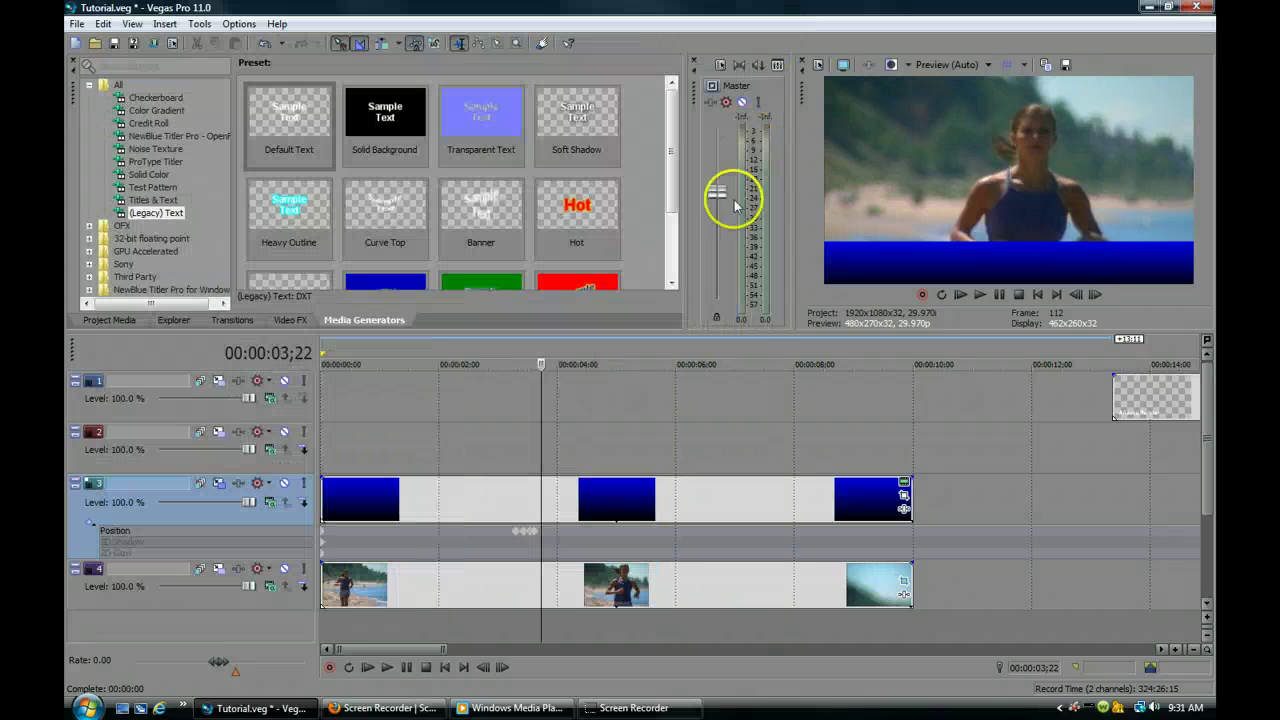
# Play the blue bar's slide-in from just before its keyframes and pause at about 00:00:07;21
pyautogui.click(480, 443)
pyautogui.press('space')
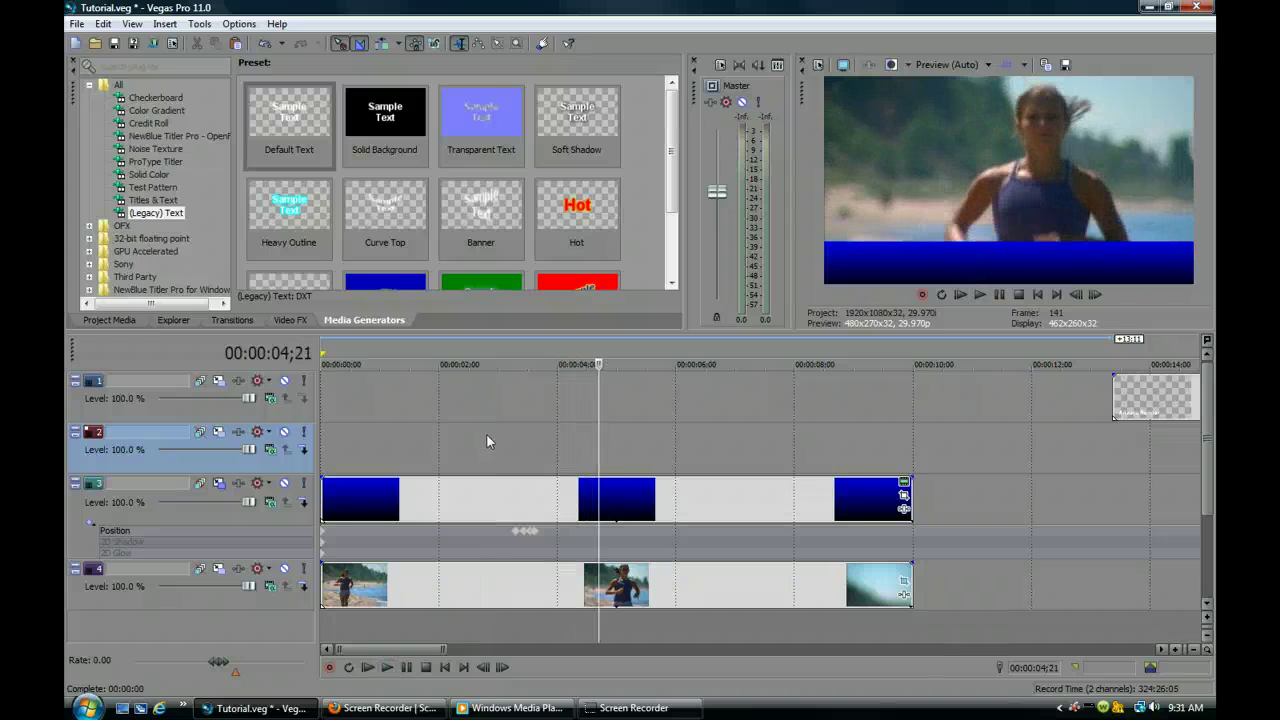
pyautogui.click(486, 433)
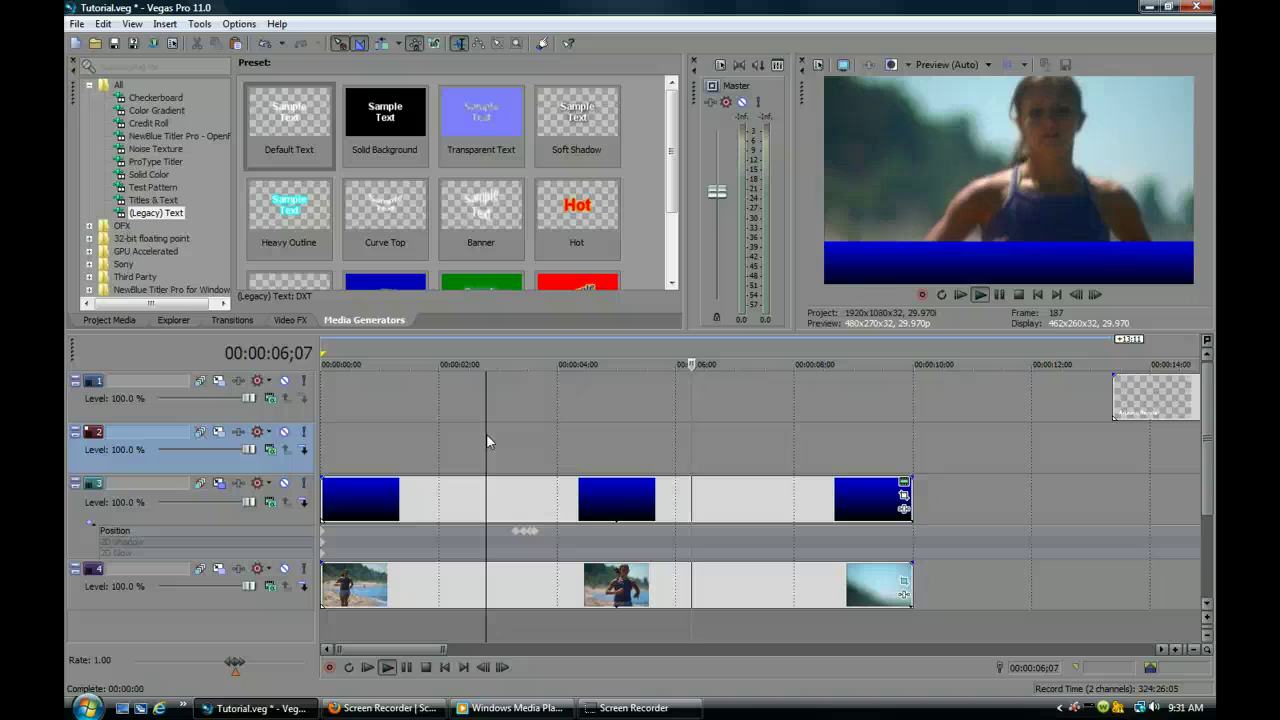
pyautogui.press('Return')
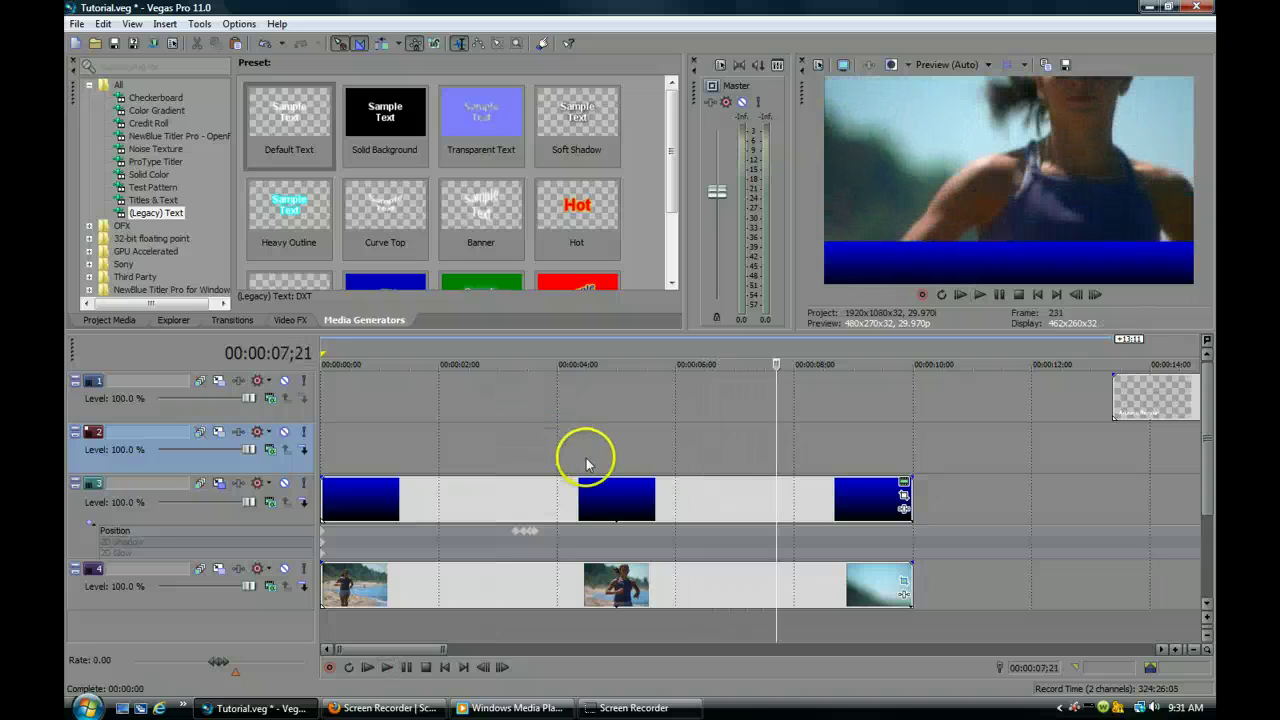
# Add position keyframes to track 3's motion at 00:00:07;22, 00:00:08;01 and 00:00:08;13 that hold the blue bar in place
pyautogui.click(778, 531)
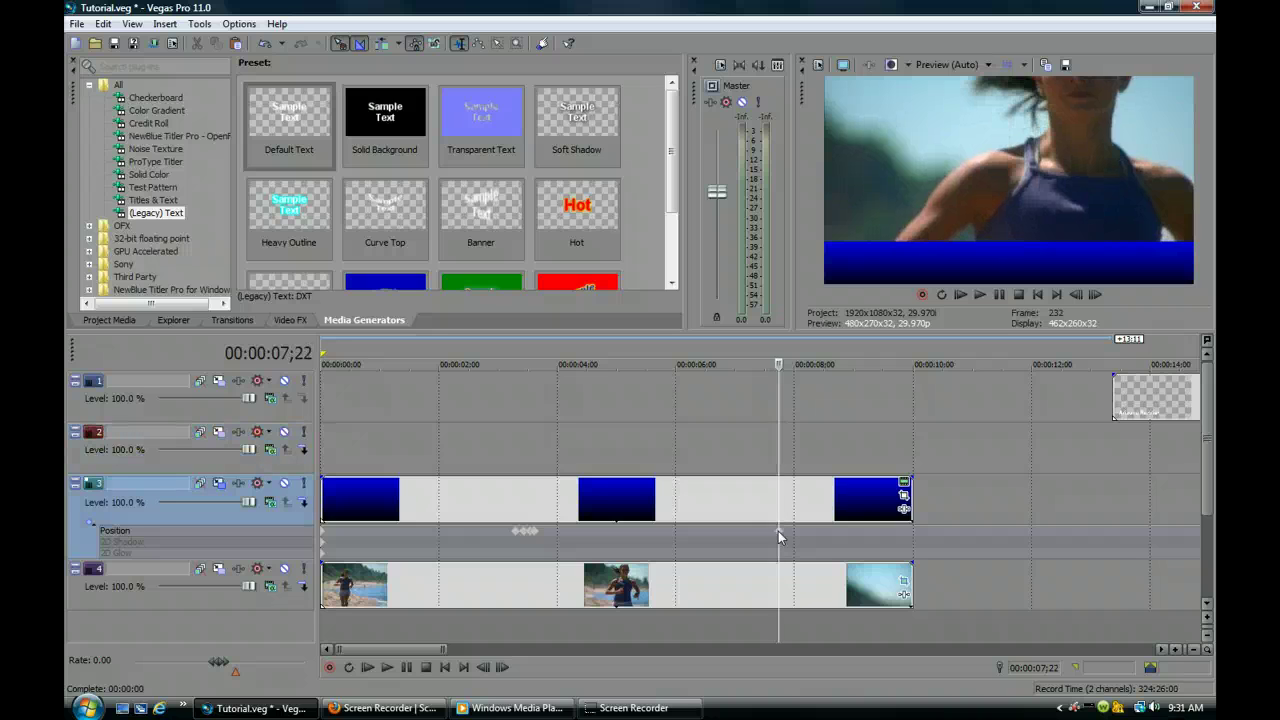
pyautogui.doubleClick(778, 531)
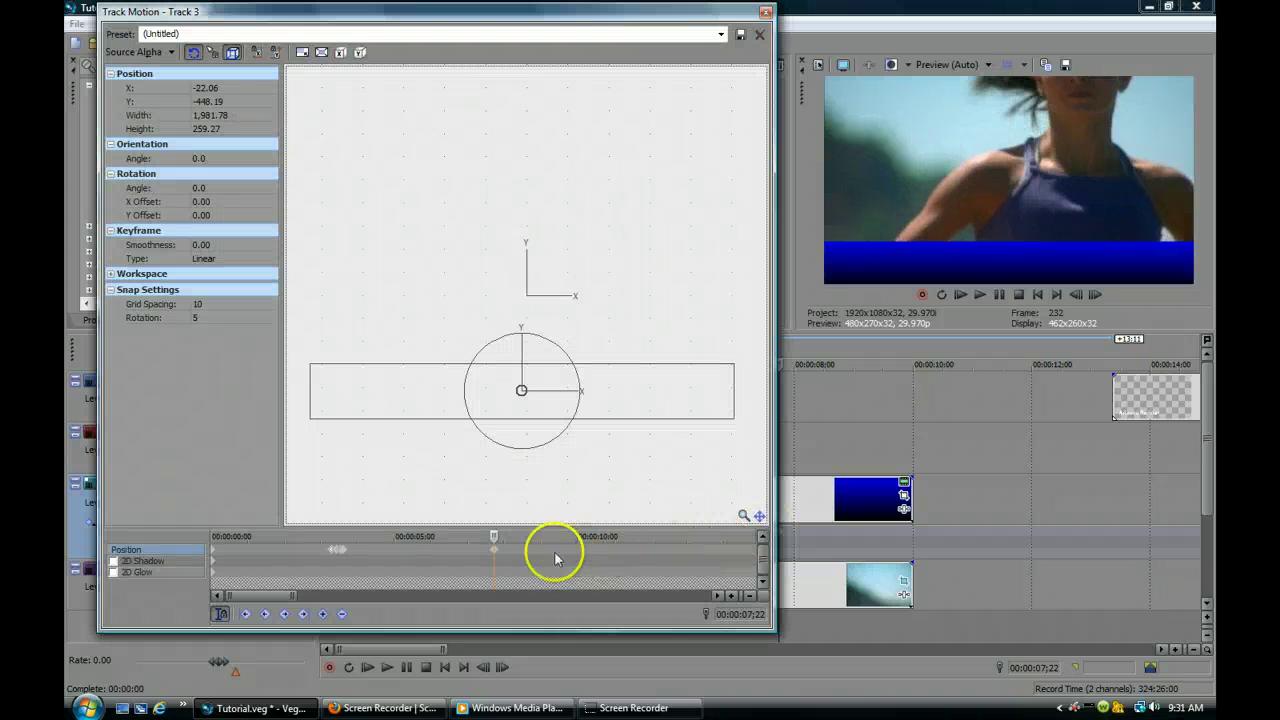
pyautogui.click(505, 549)
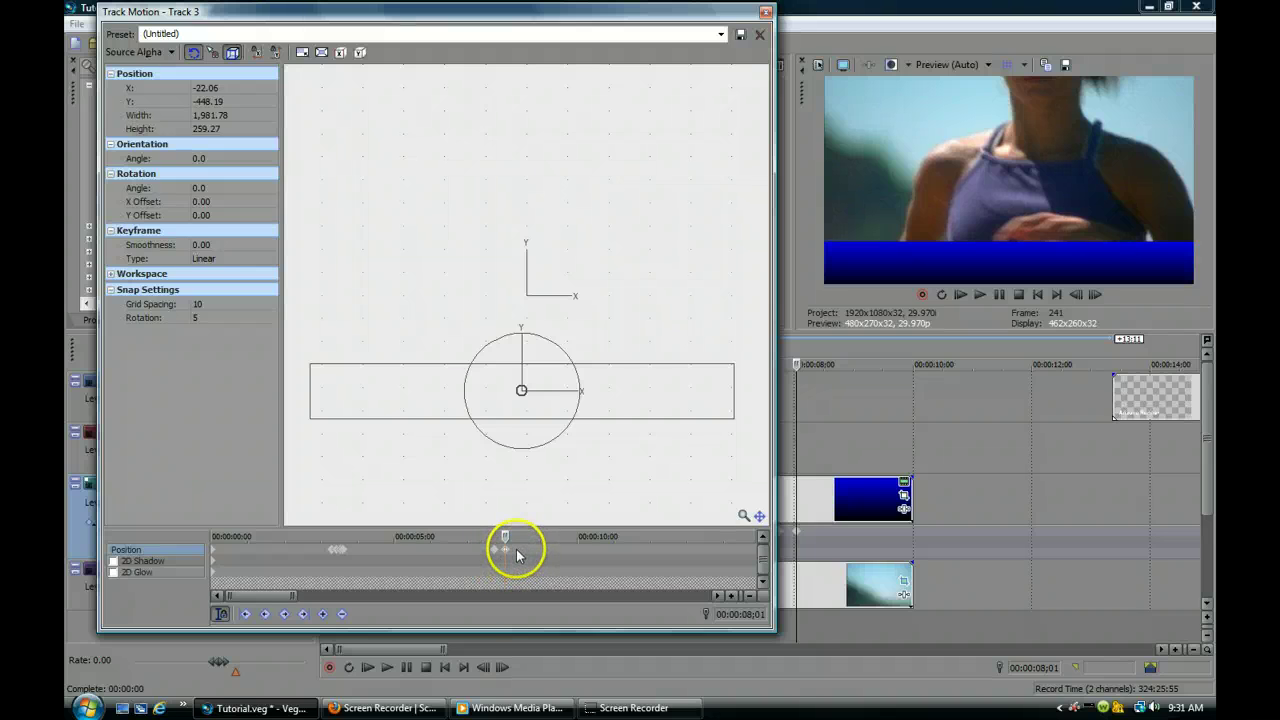
pyautogui.click(519, 546)
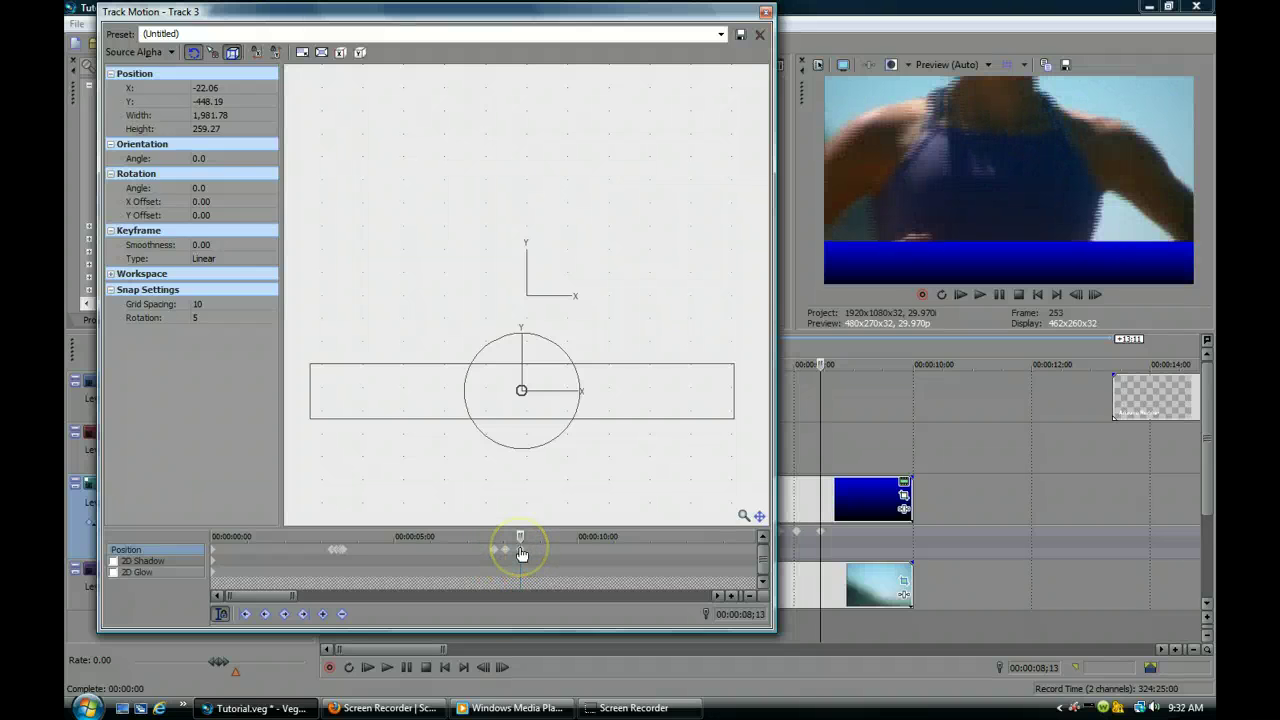
# At the 00:00:08;13 keyframe, move the blue bar down out of the frame to about Y -677
pyautogui.scroll(-4, 571, 434)
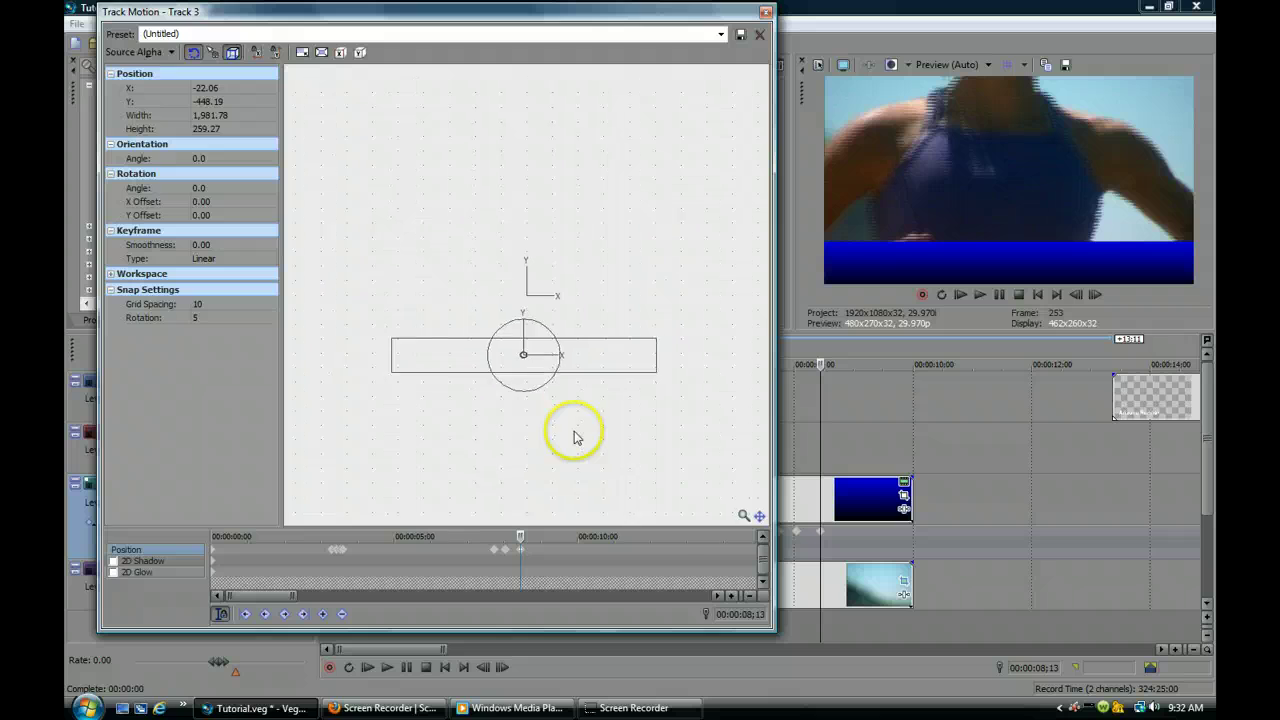
pyautogui.press('Down')
pyautogui.press('Down')
pyautogui.press('Down')
pyautogui.press('Down')
pyautogui.press('Down')
pyautogui.press('Down')
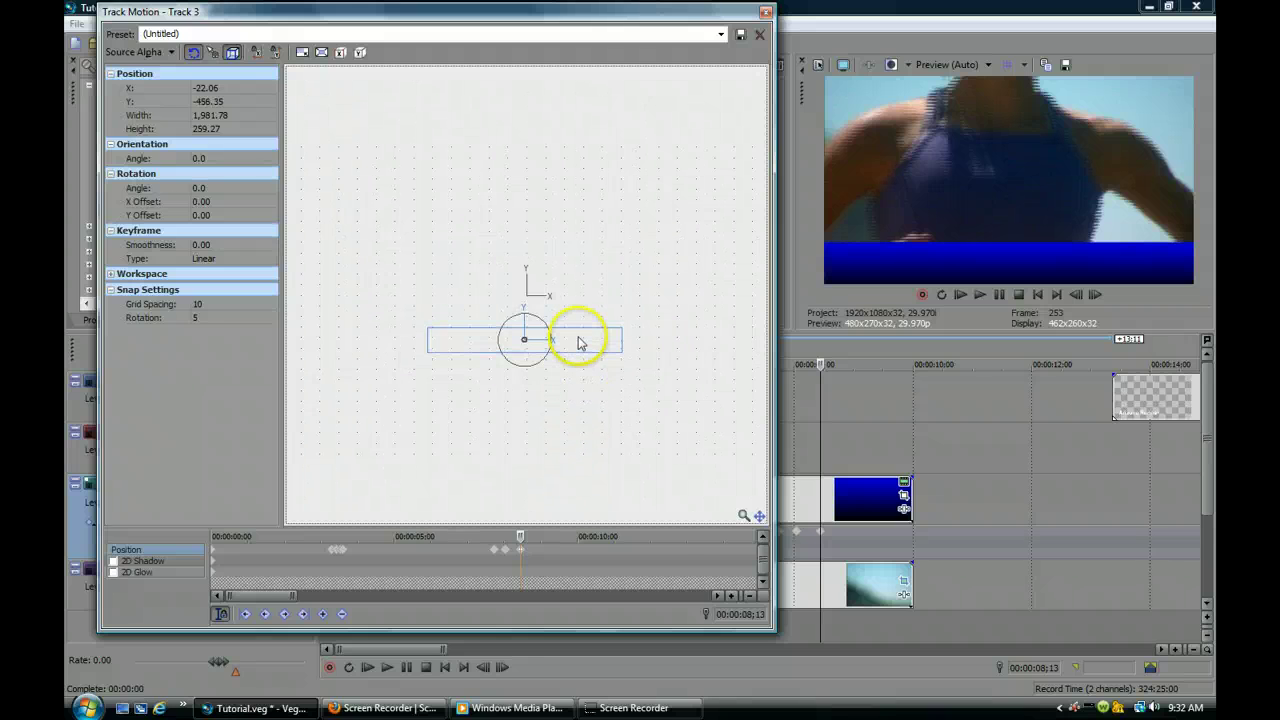
pyautogui.press('Down')
pyautogui.press('Down')
pyautogui.press('Down')
pyautogui.press('Down')
pyautogui.press('Down')
pyautogui.press('Down')
pyautogui.press('Down')
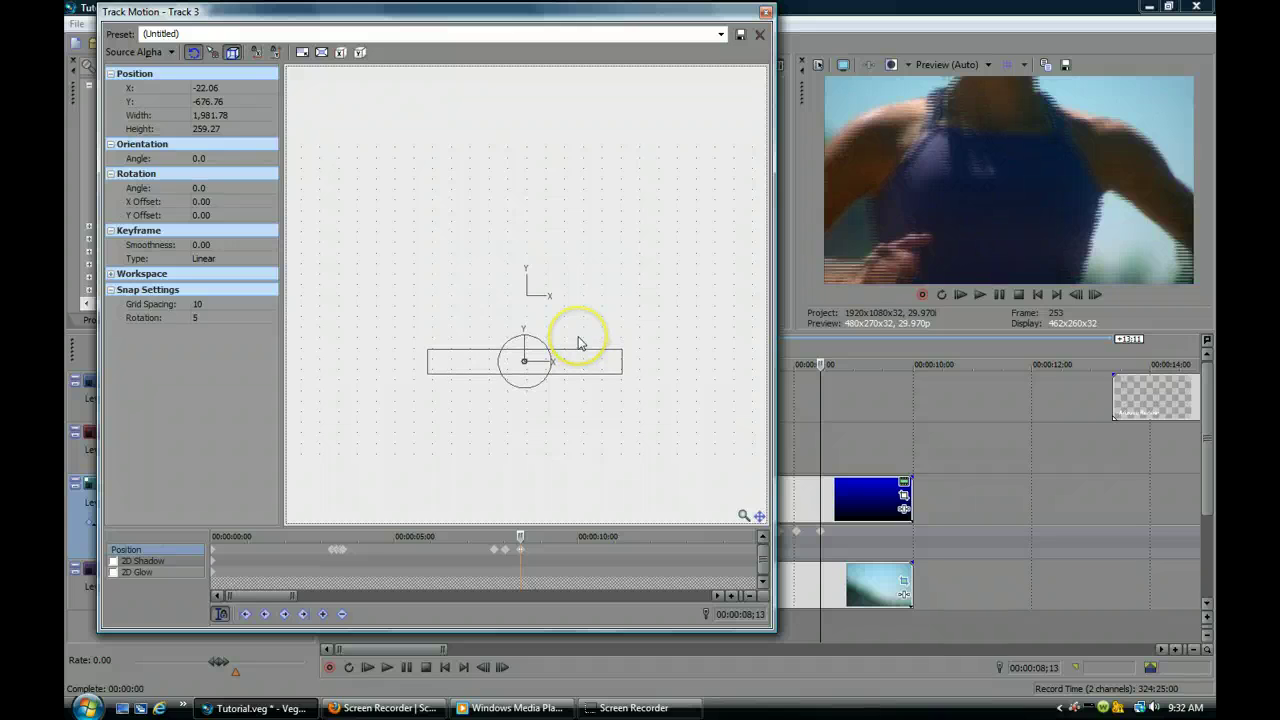
# At the 00:00:08;01 keyframe, raise the blue bar to about Y -424 and close the track motion window
pyautogui.click(508, 555)
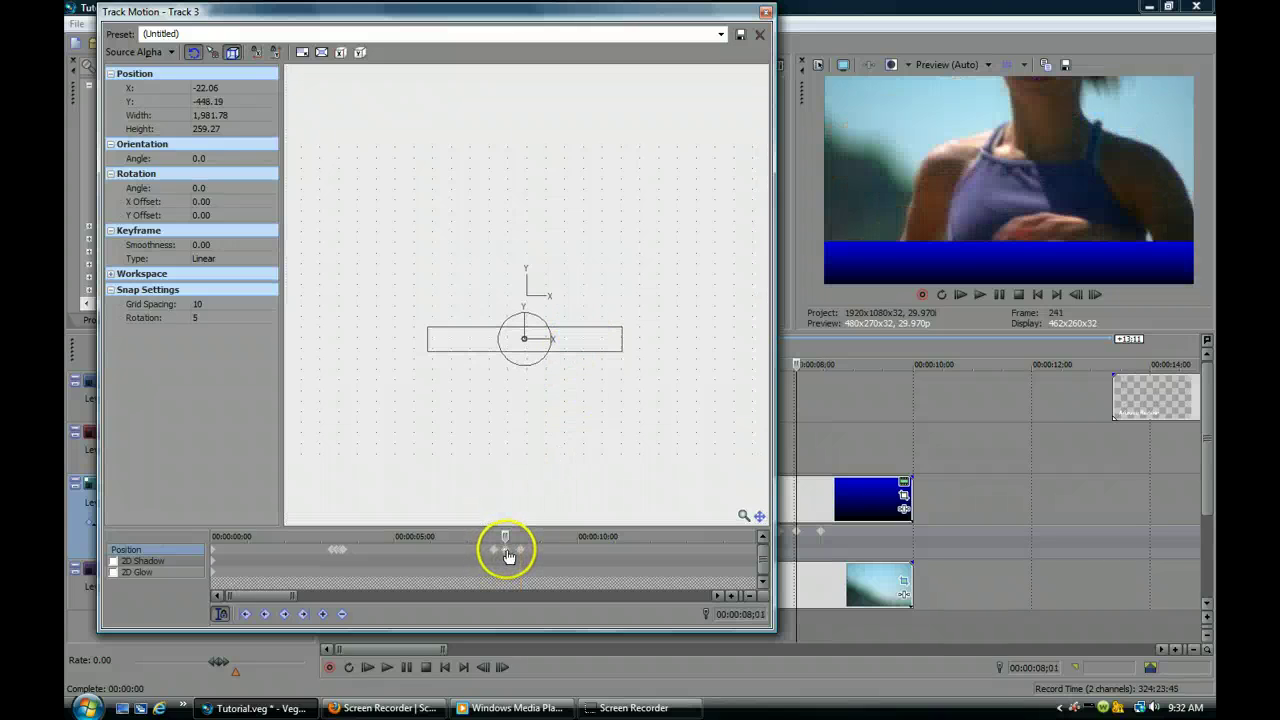
pyautogui.click(582, 343)
pyautogui.moveTo(582, 343); pyautogui.dragTo(582, 340)
pyautogui.click(643, 292)
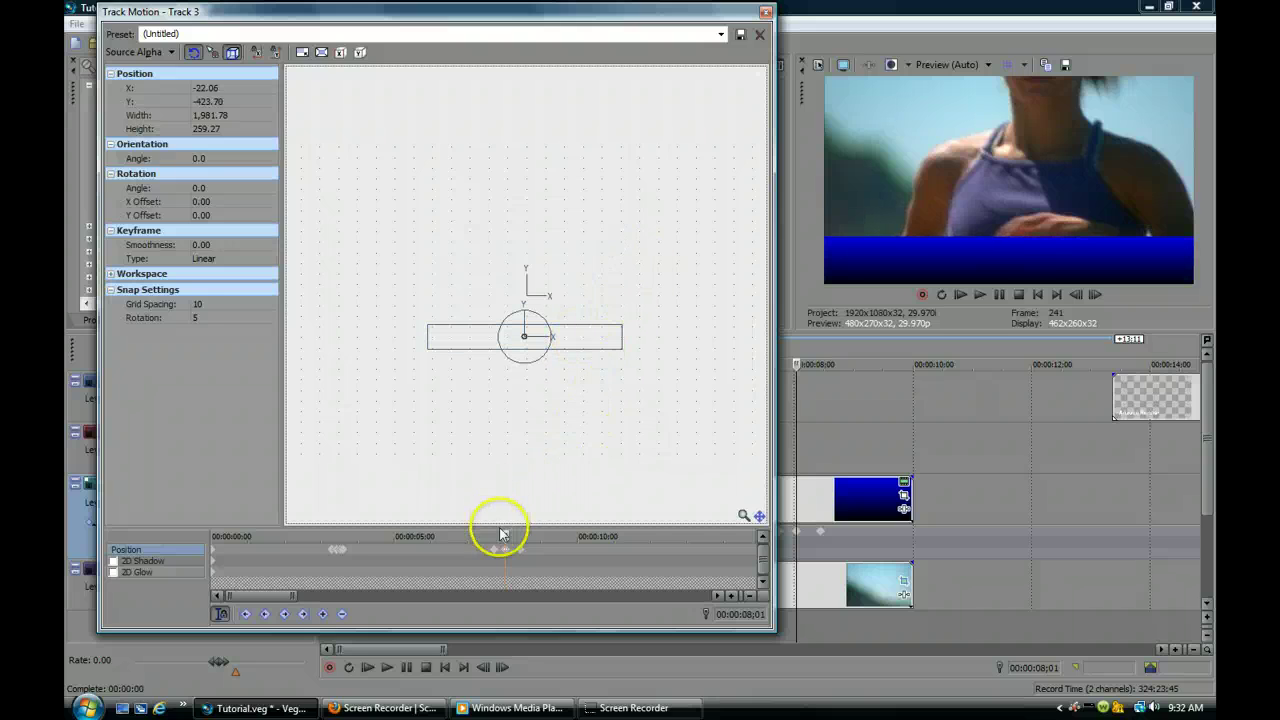
pyautogui.click(766, 12)
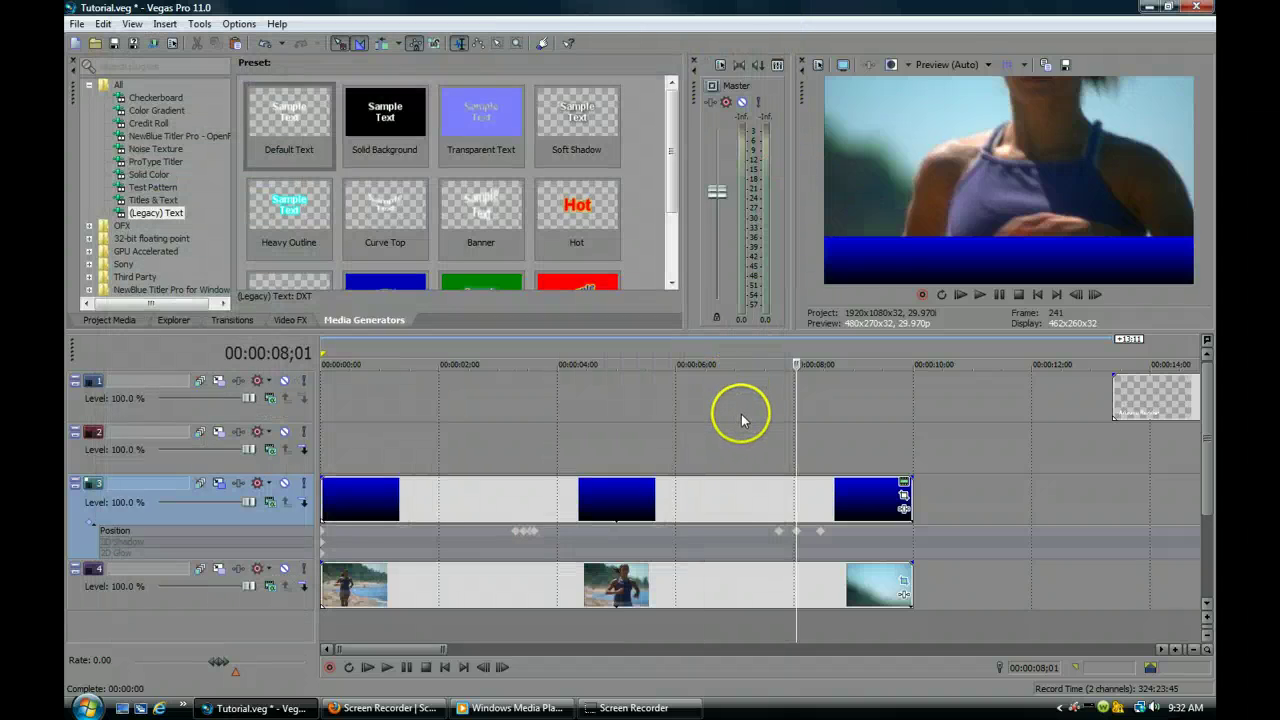
# Play back the blue bar's exit from just before its three closing keyframes
pyautogui.click(741, 414)
pyautogui.press('space')
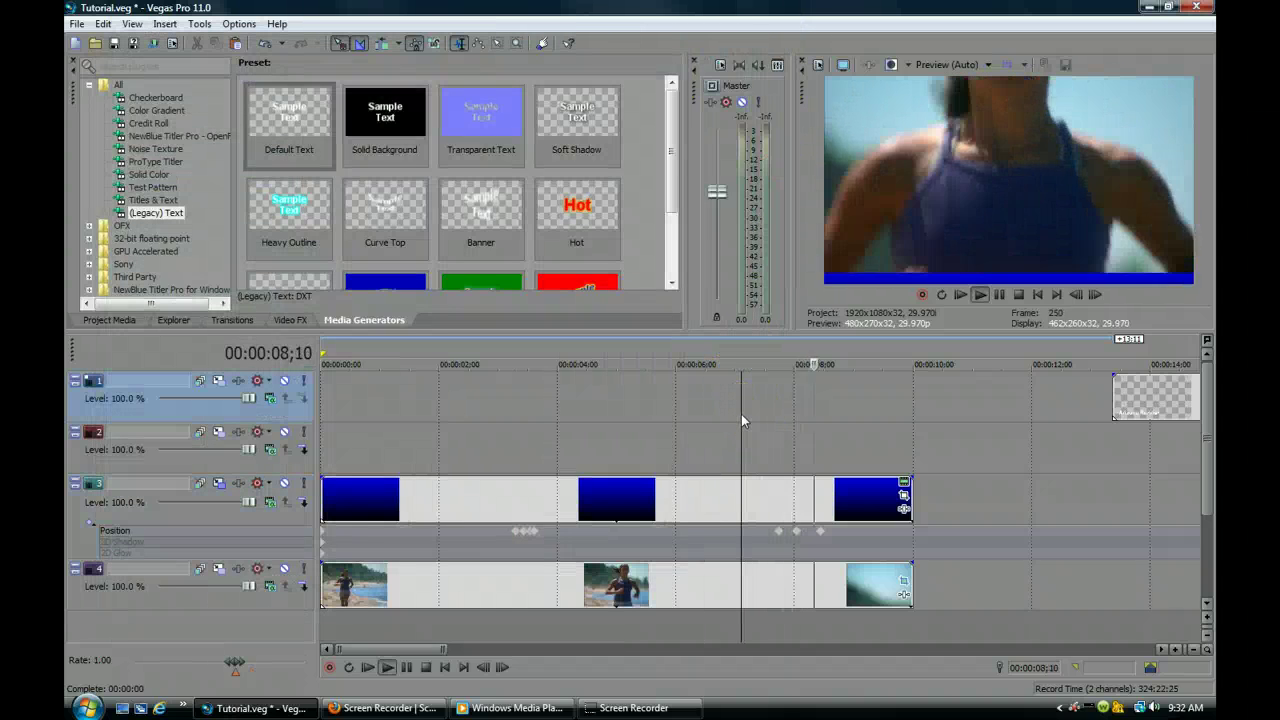
pyautogui.click(741, 414)
# Move the last two slide-out keyframes on track 3 earlier, to about 00:00:07;26 and 00:00:08;06
pyautogui.click(797, 555)
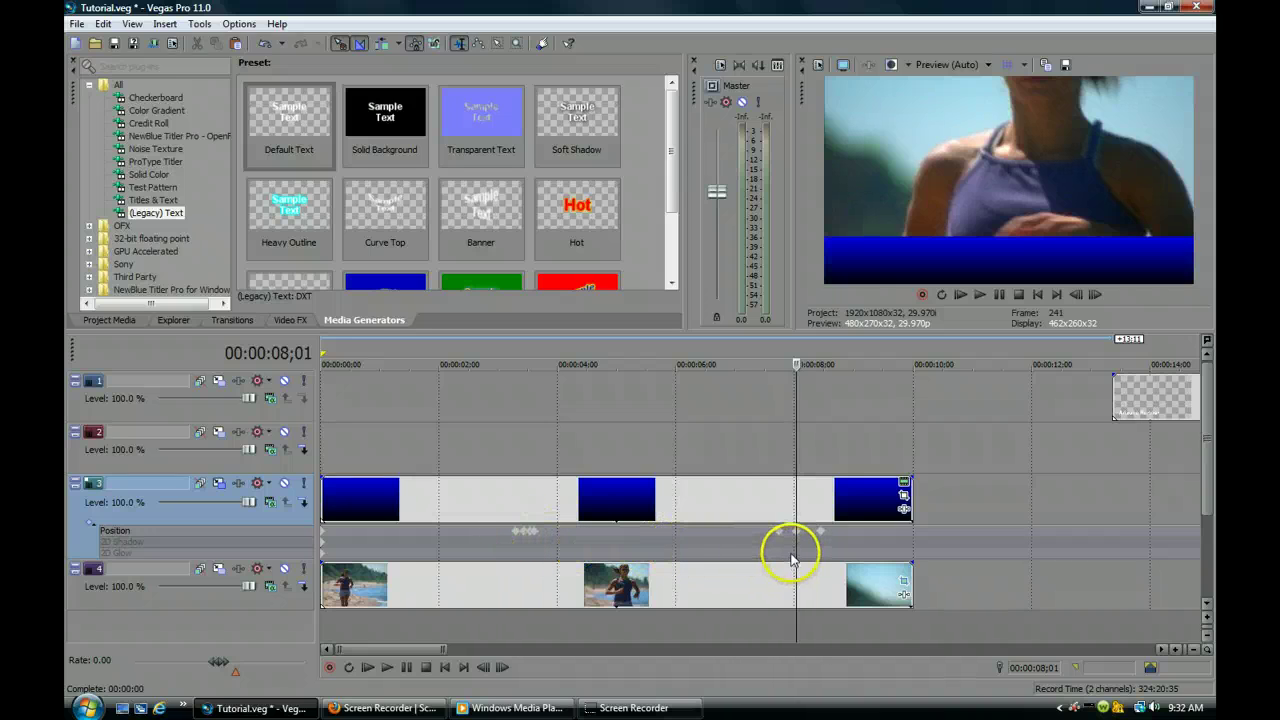
pyautogui.click(789, 545)
pyautogui.scroll(3, 789, 545)
pyautogui.moveTo(762, 537); pyautogui.dragTo(750, 535)
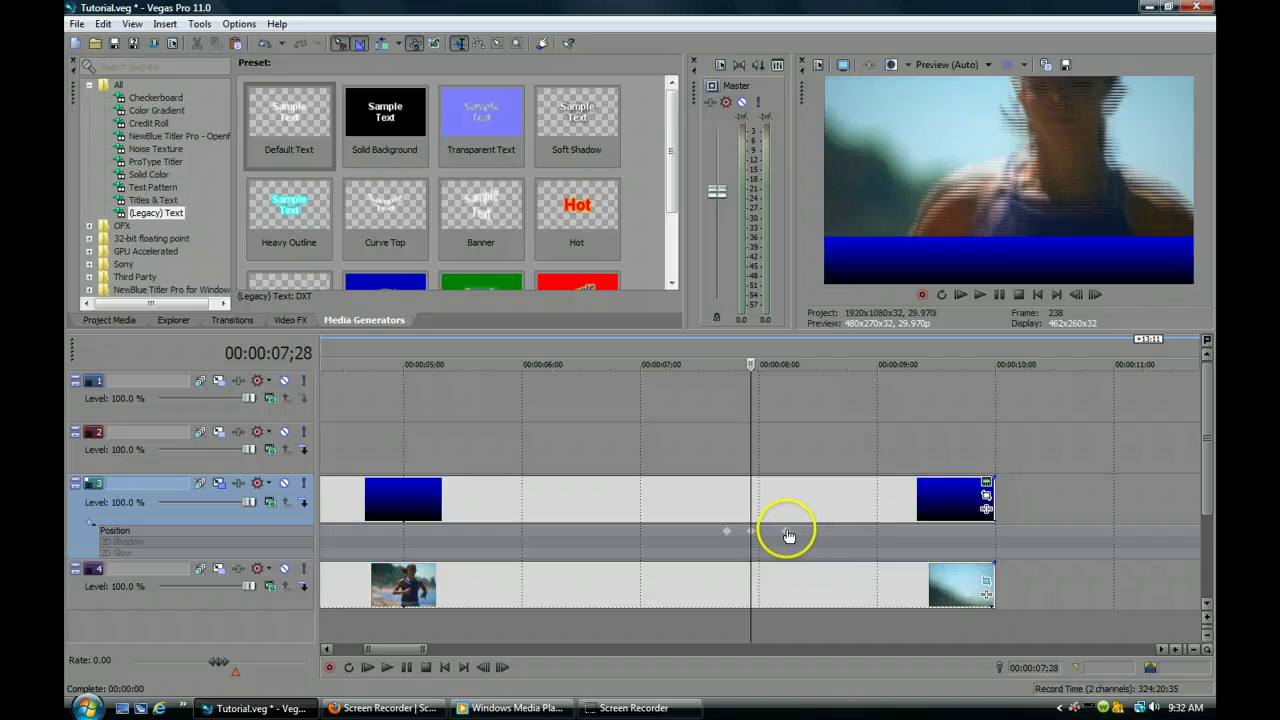
pyautogui.moveTo(752, 535); pyautogui.dragTo(743, 532)
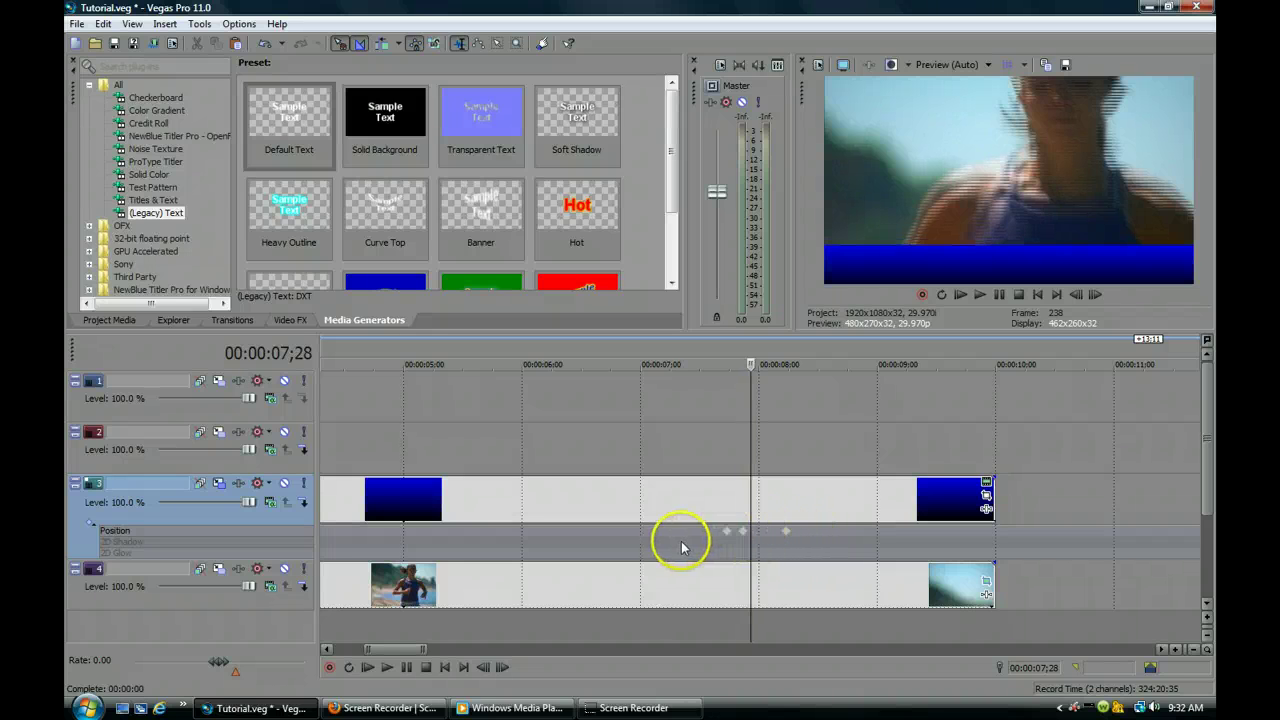
# Replay the bar's slide-out and bring its last two keyframes slightly closer to the first, with the final one at about 00:00:08;01
pyautogui.click(681, 548)
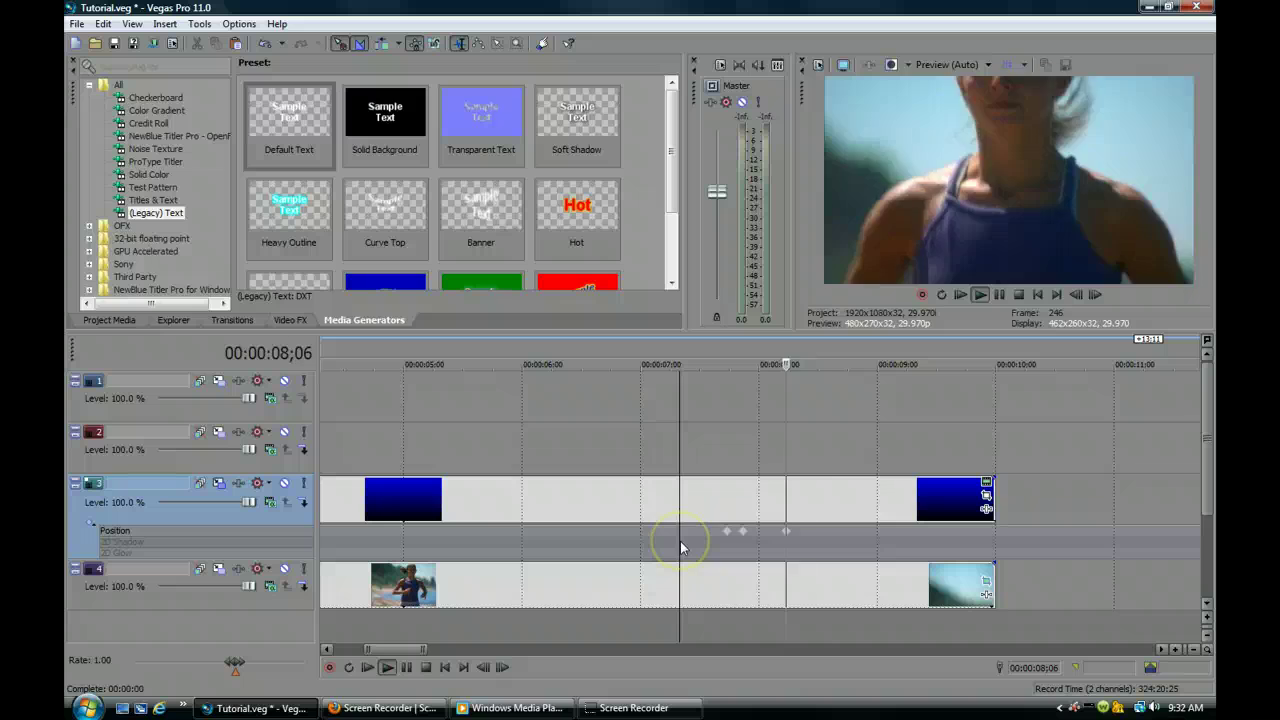
pyautogui.press('Return')
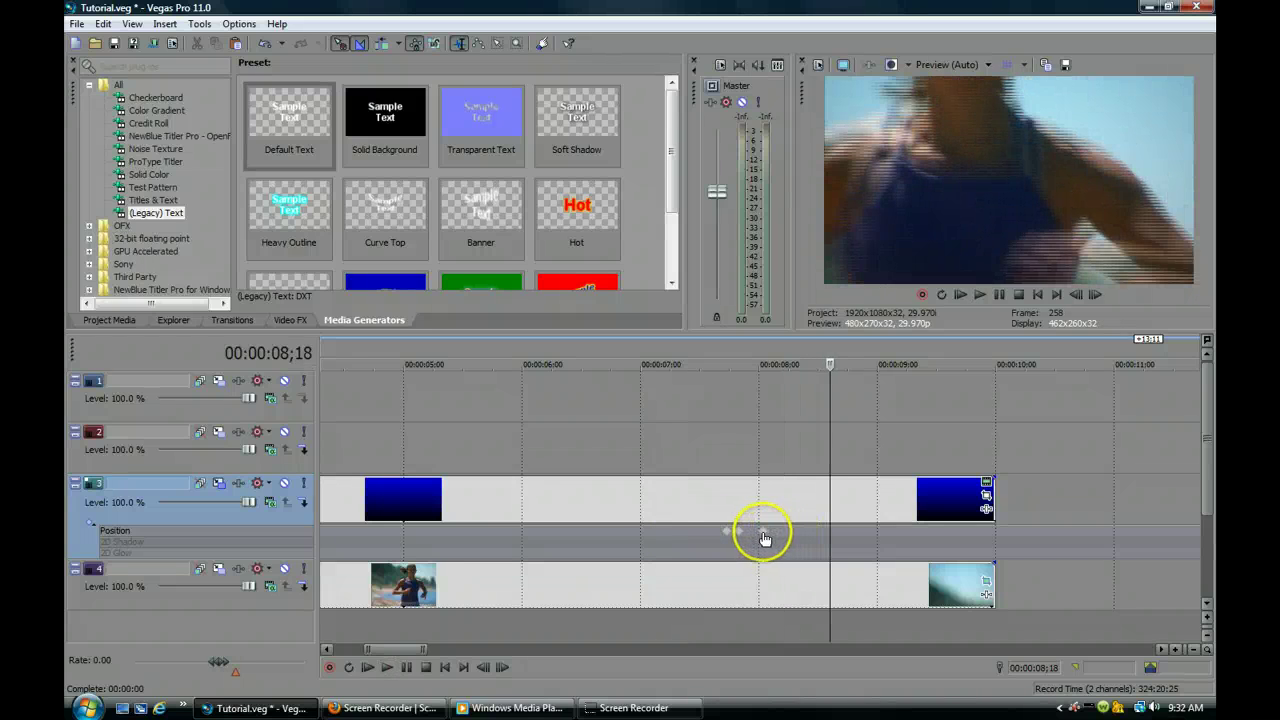
pyautogui.click(677, 544)
pyautogui.press('space')
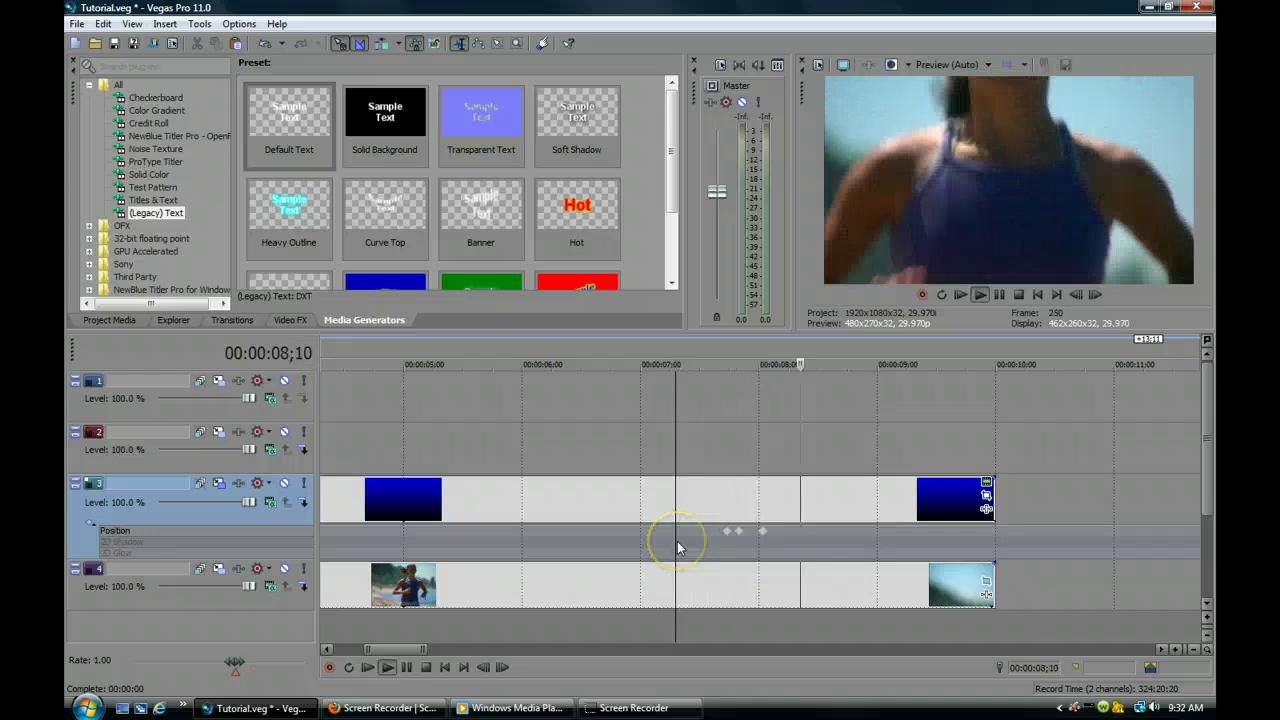
pyautogui.press('Return')
# Play the full bar animation from just before the slide-in until after the slide-out
pyautogui.scroll(-2, 631, 553)
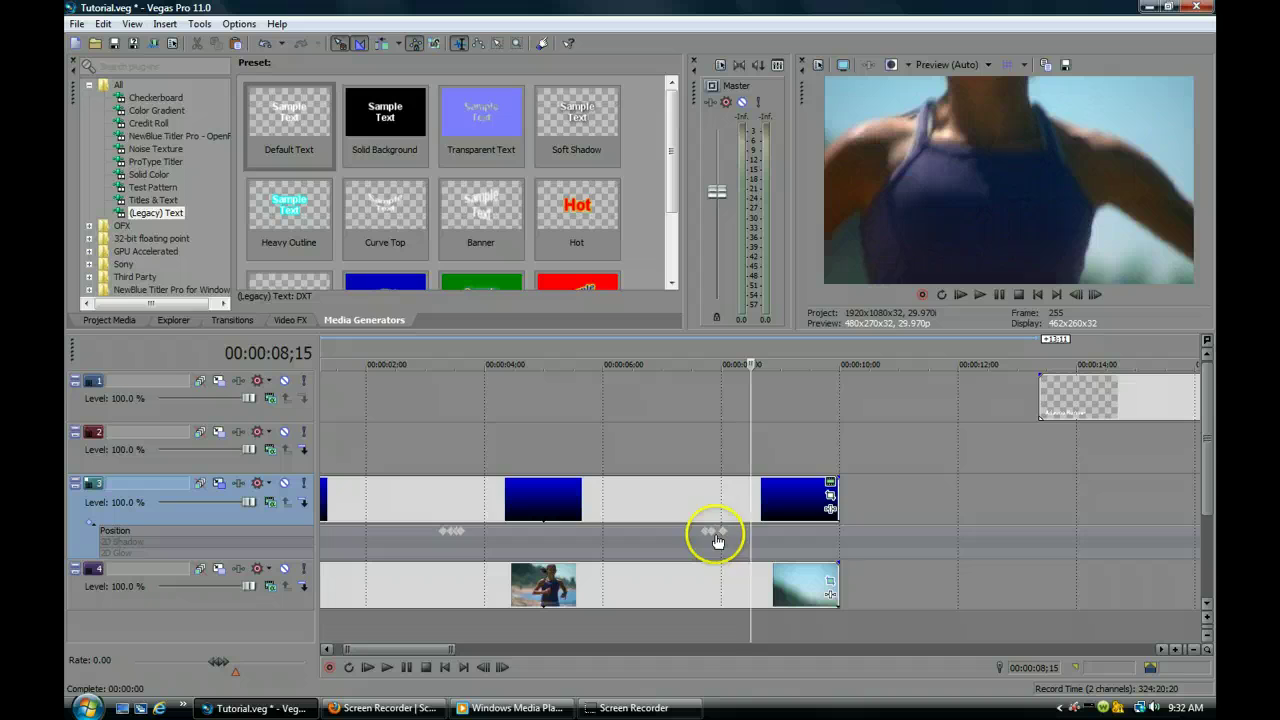
pyautogui.click(434, 458)
pyautogui.press('space')
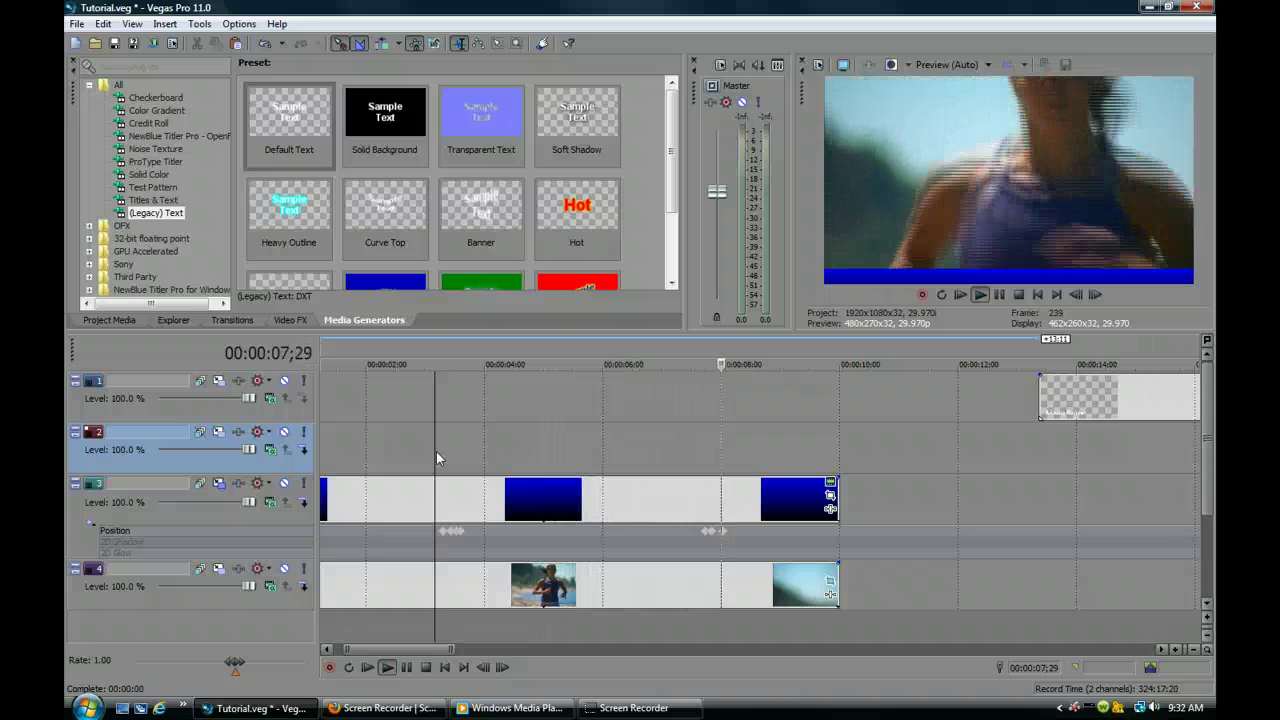
pyautogui.click(448, 537)
pyautogui.press('Return')
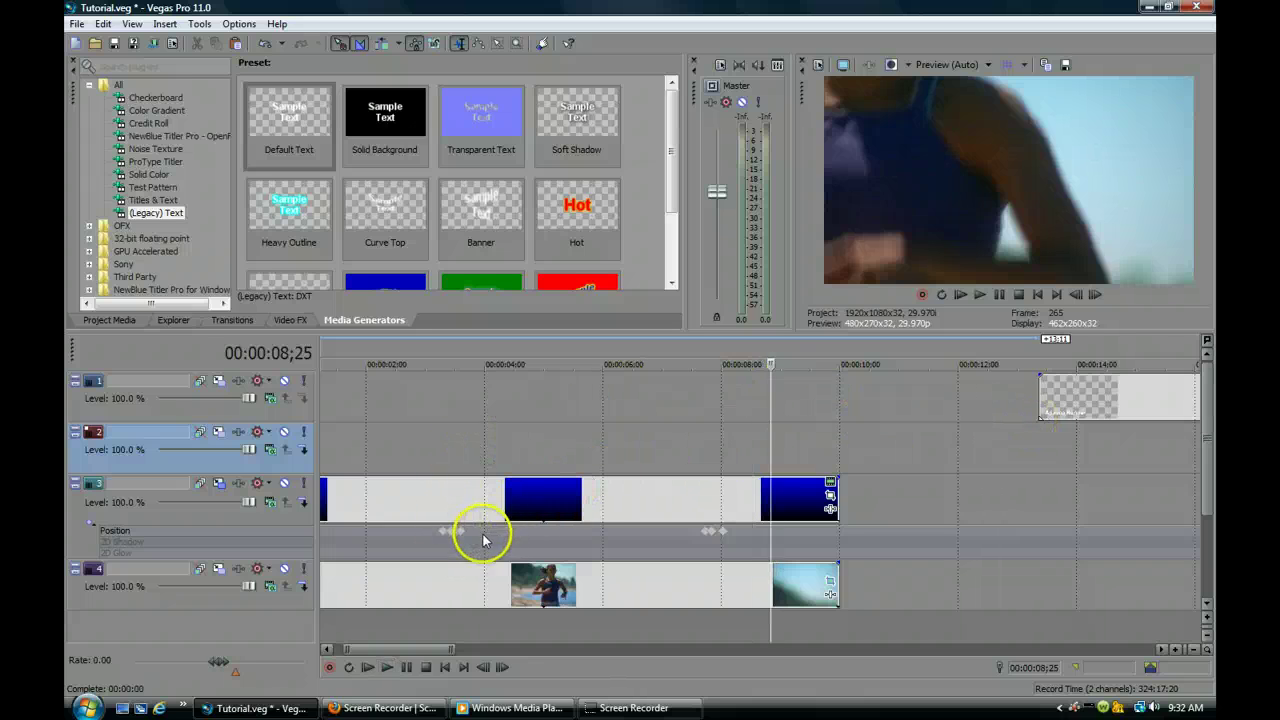
# Move the "Arizona Runner" text event on track 1 earlier so it starts at about 00:00:04;00
pyautogui.moveTo(1065, 398); pyautogui.dragTo(737, 400)
pyautogui.moveTo(563, 407); pyautogui.dragTo(457, 406)
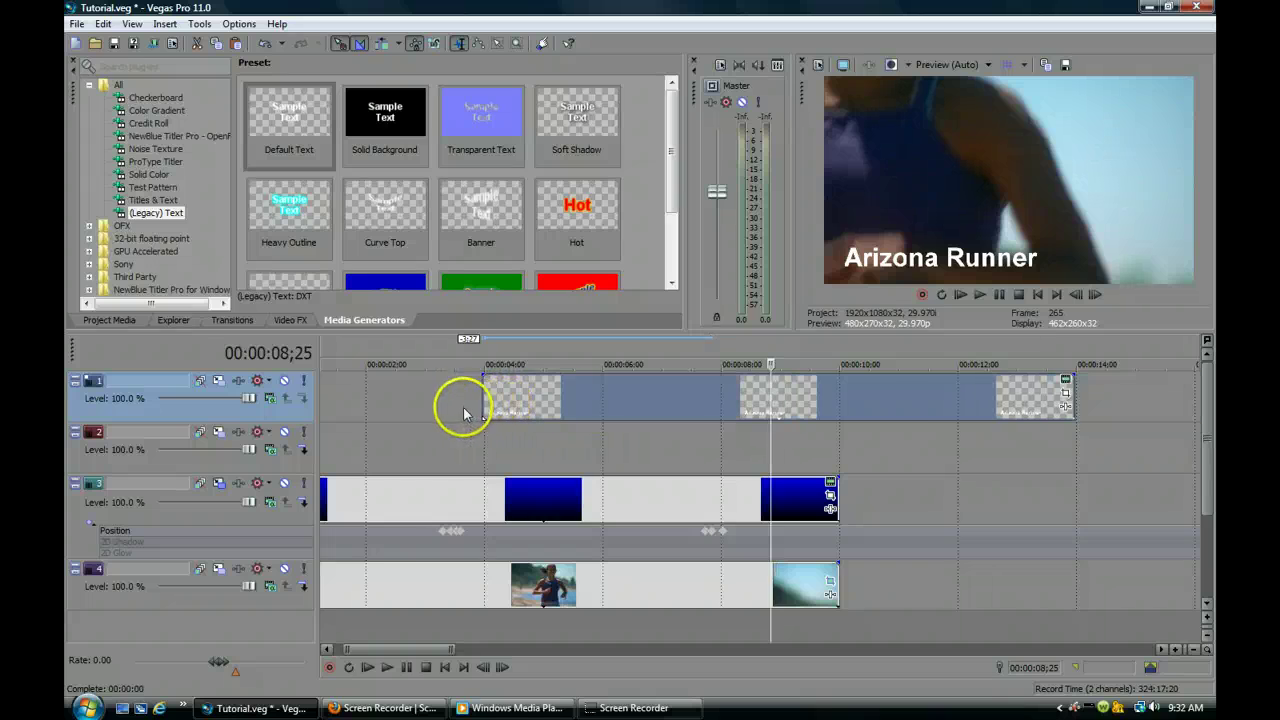
# Move the "Arizona Runner" text event on track 1 earlier so it starts at the bar's last slide-in keyframe, 00:00:03;18
pyautogui.click(443, 415)
pyautogui.scroll(5, 585, 490)
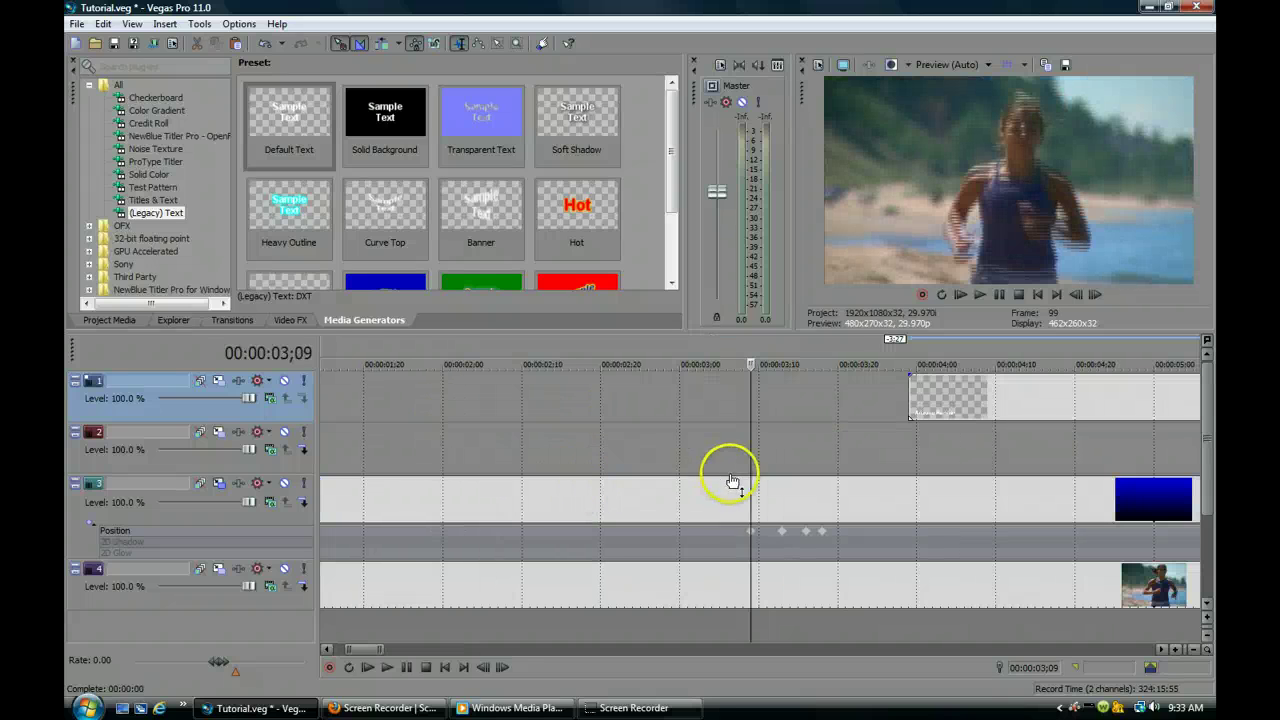
pyautogui.click(783, 533)
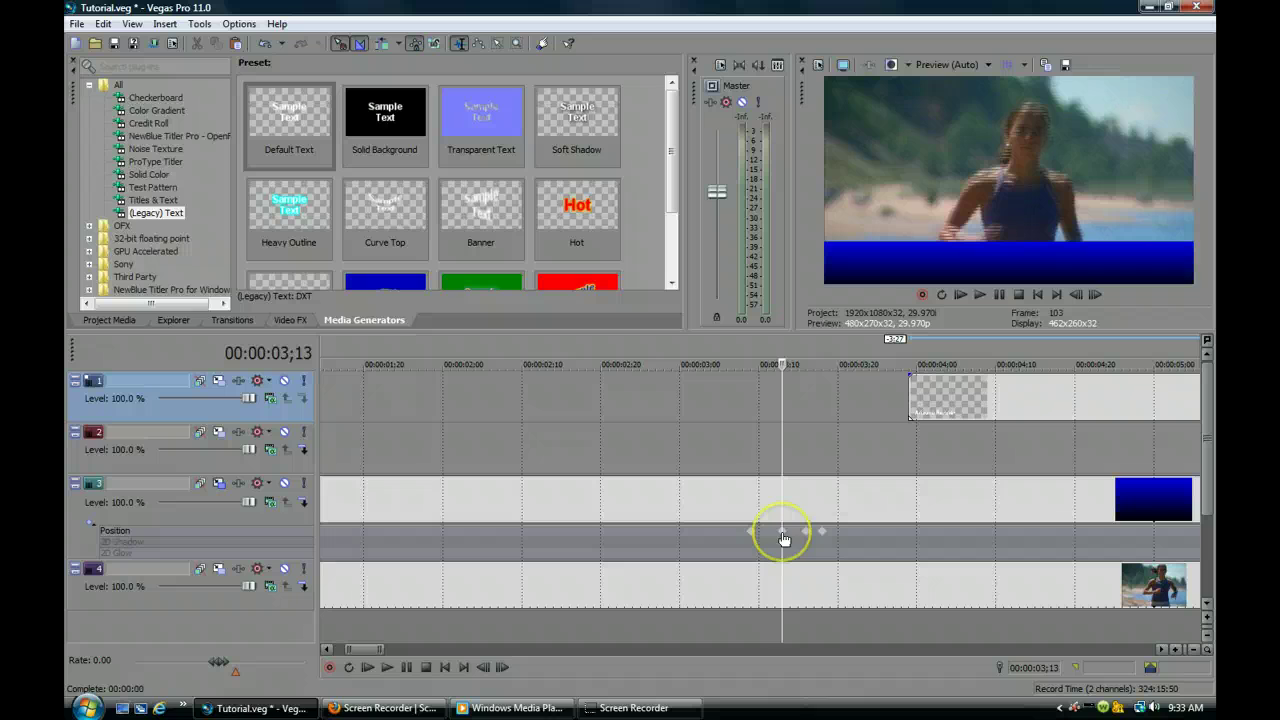
pyautogui.click(806, 533)
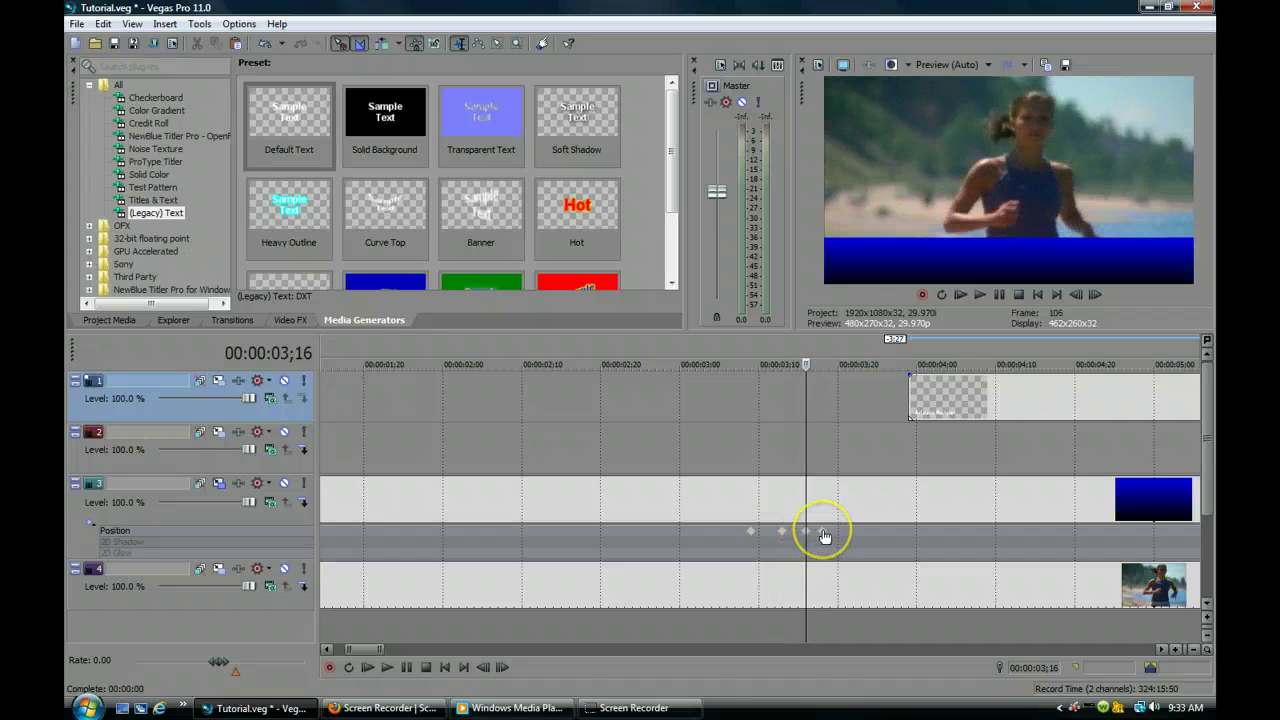
pyautogui.click(824, 535)
pyautogui.moveTo(943, 394); pyautogui.dragTo(850, 415)
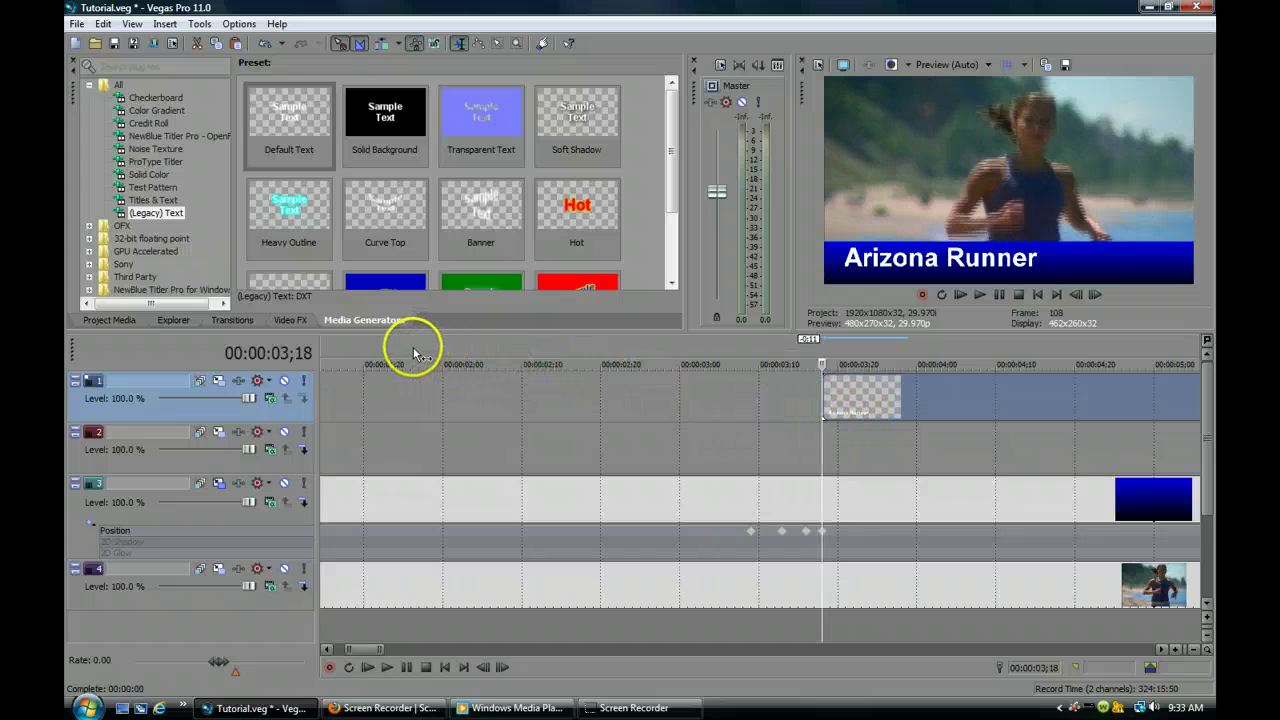
# Lower the "Arizona Runner" text slightly within the blue bar, to a free-form placement of about Y 0.777
pyautogui.scroll(-5, 800, 456)
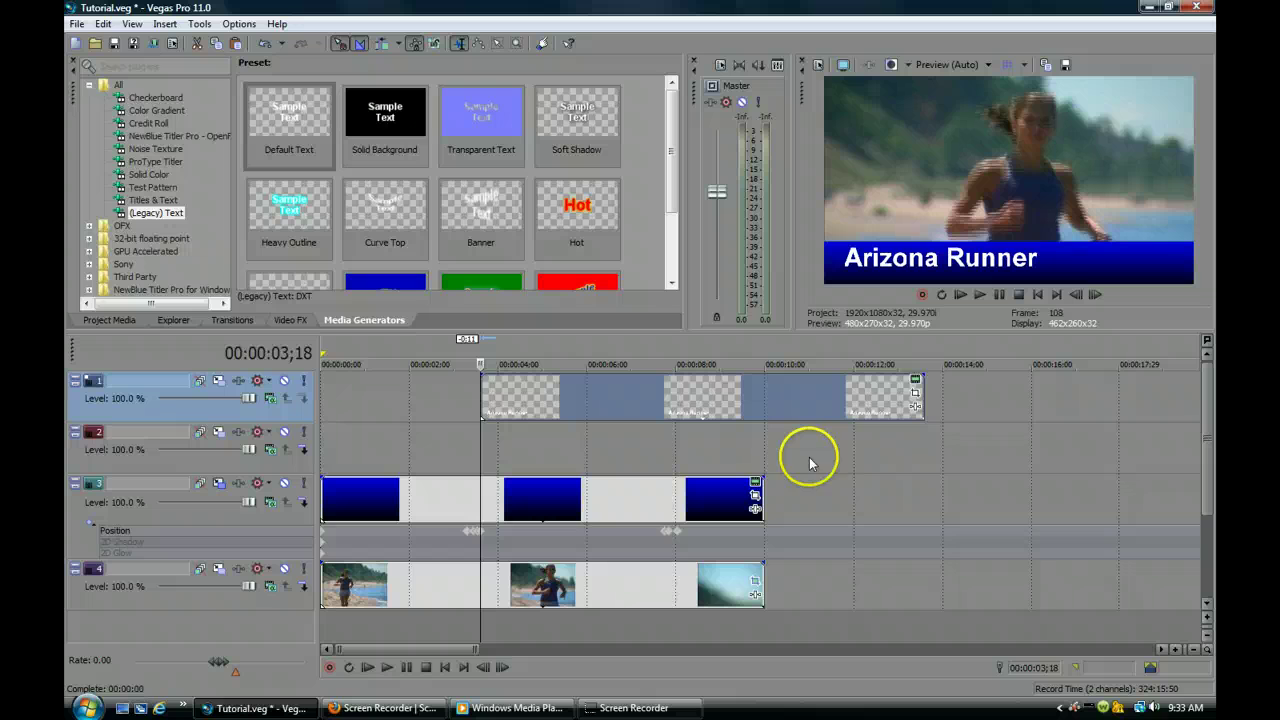
pyautogui.click(915, 383)
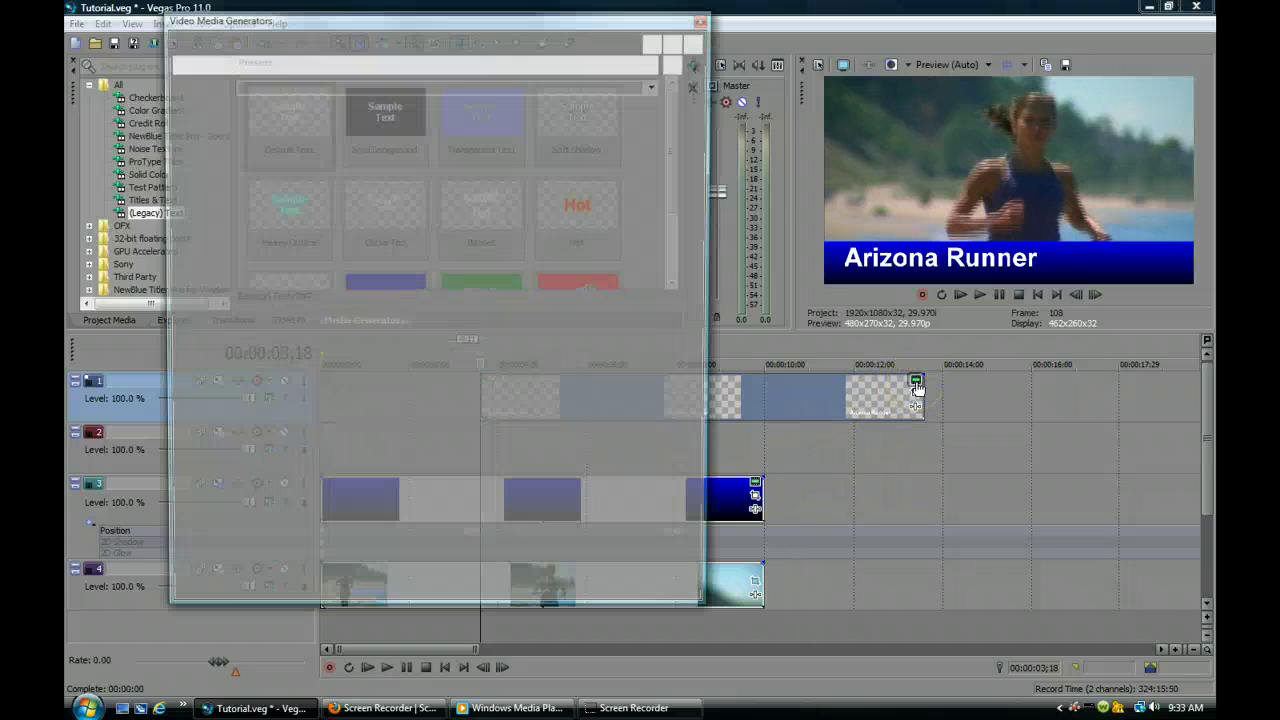
pyautogui.click(233, 137)
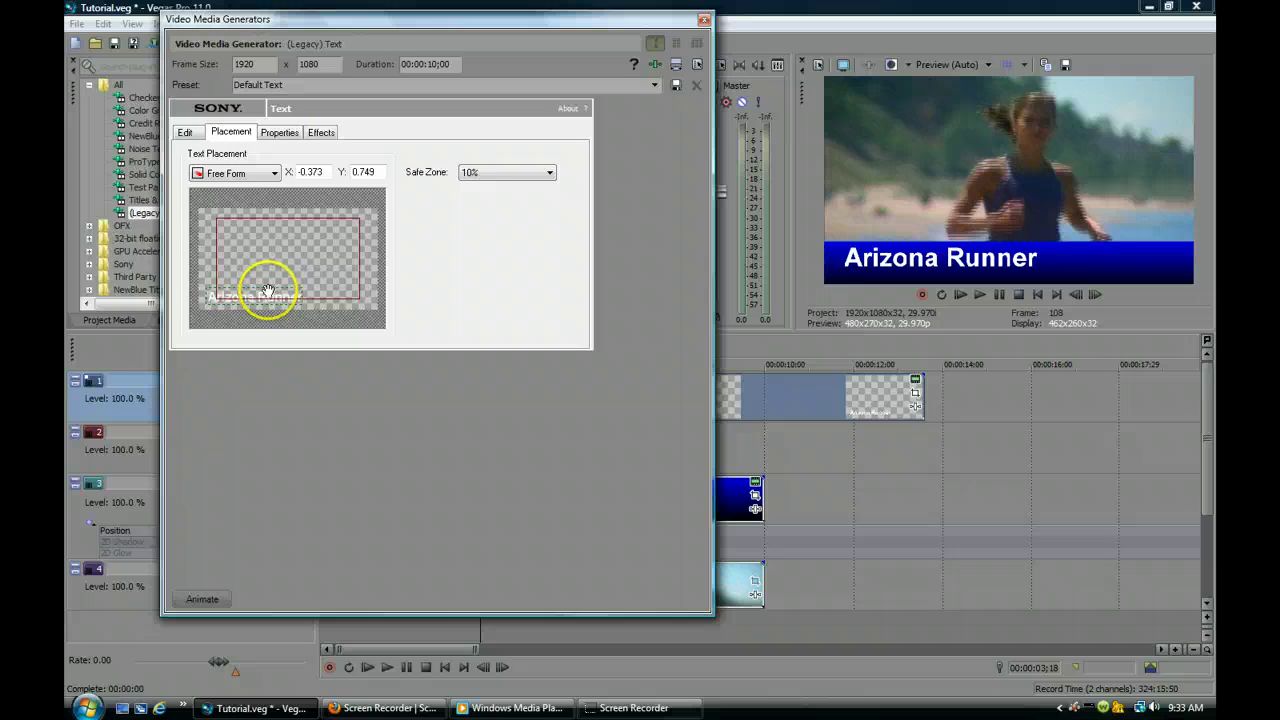
pyautogui.moveTo(268, 290); pyautogui.dragTo(268, 293)
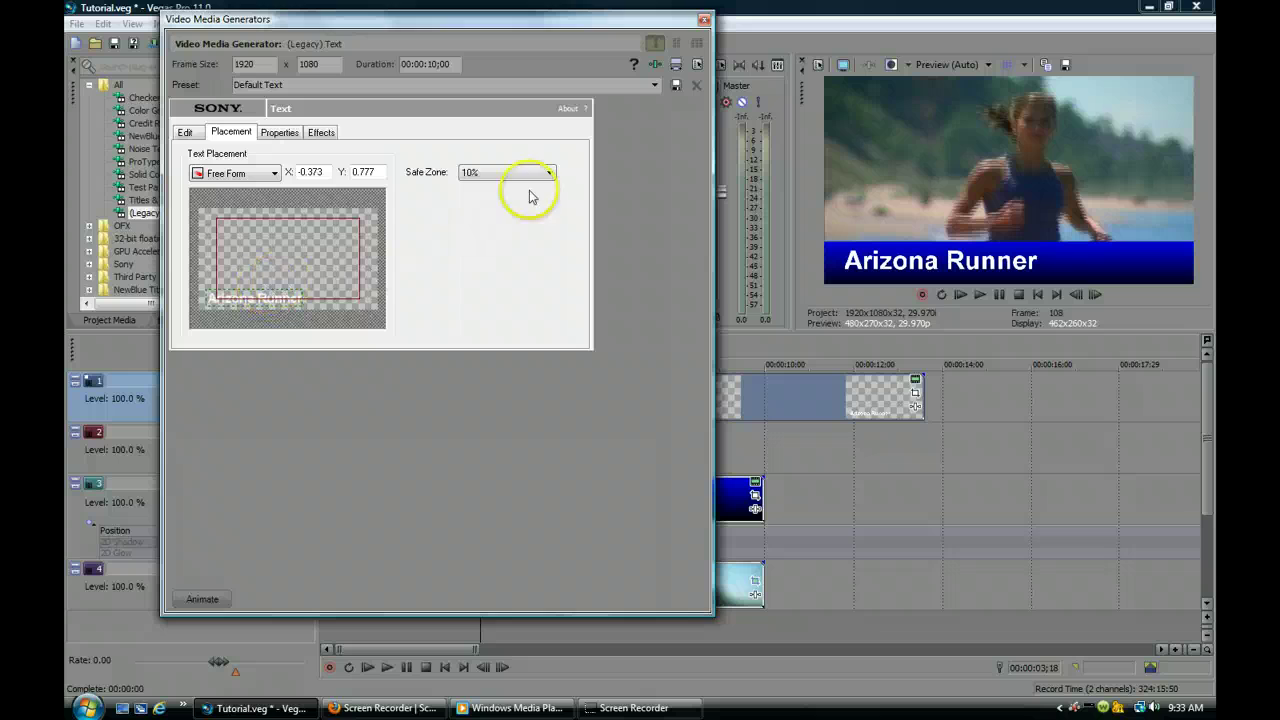
pyautogui.click(703, 20)
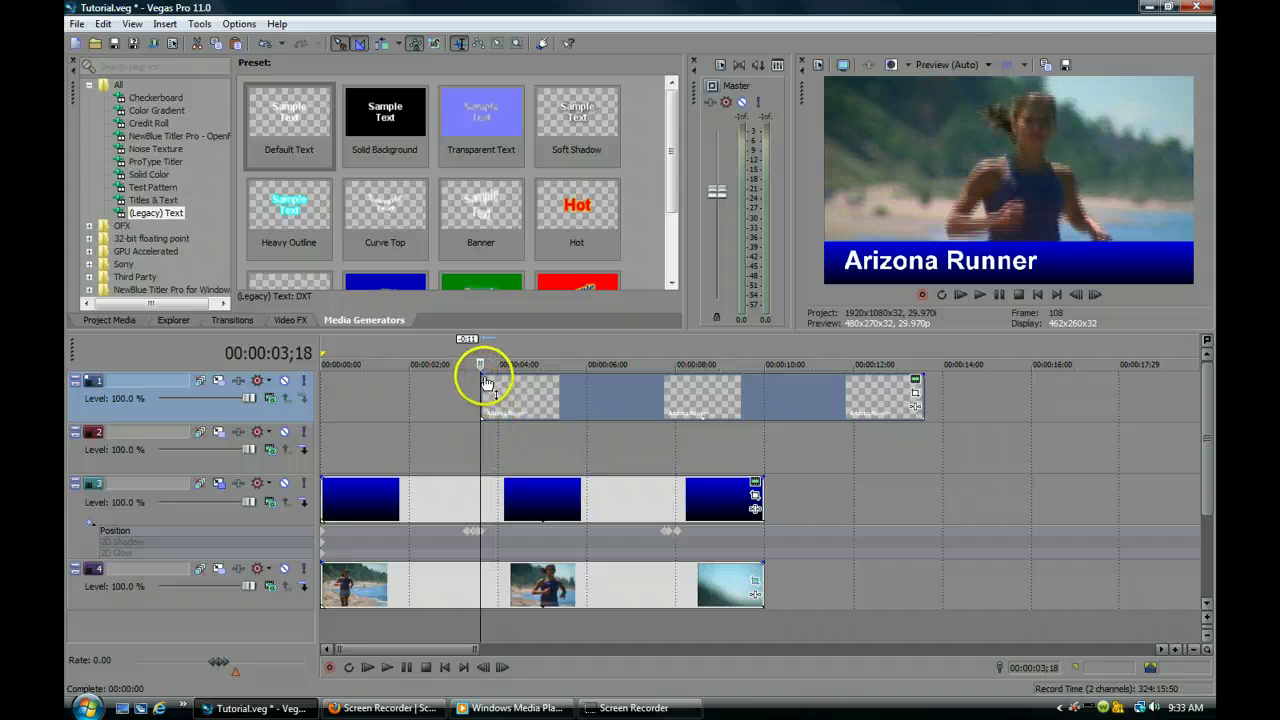
# Add a short fade-in to the start of the text event and apply the Squeeze Left-Right transition to it
pyautogui.moveTo(480, 372); pyautogui.dragTo(495, 378)
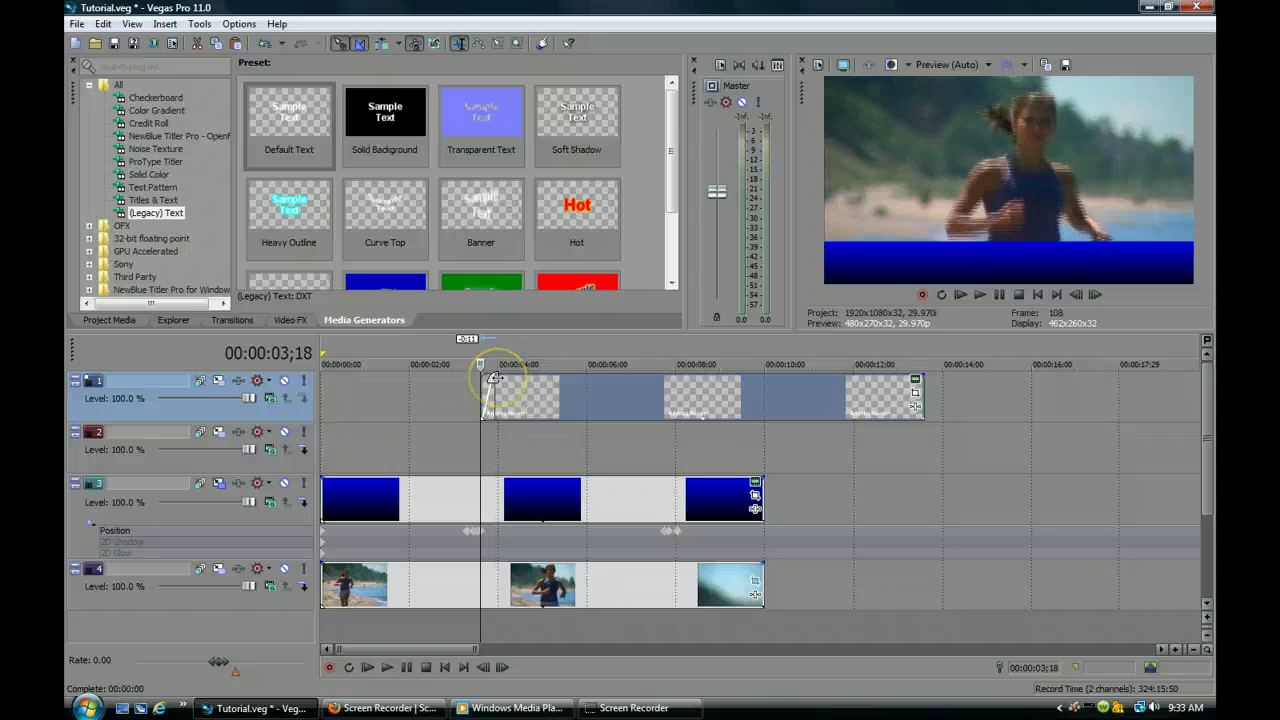
pyautogui.click(232, 320)
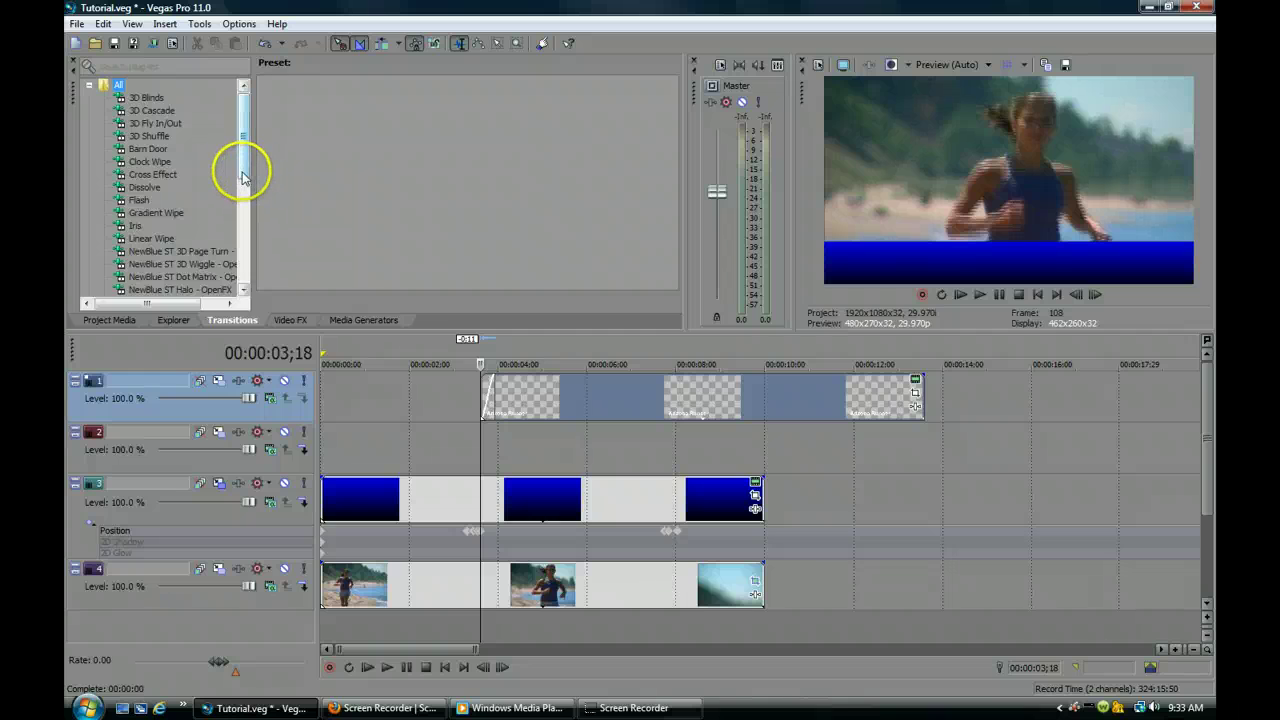
pyautogui.moveTo(243, 177); pyautogui.dragTo(223, 251)
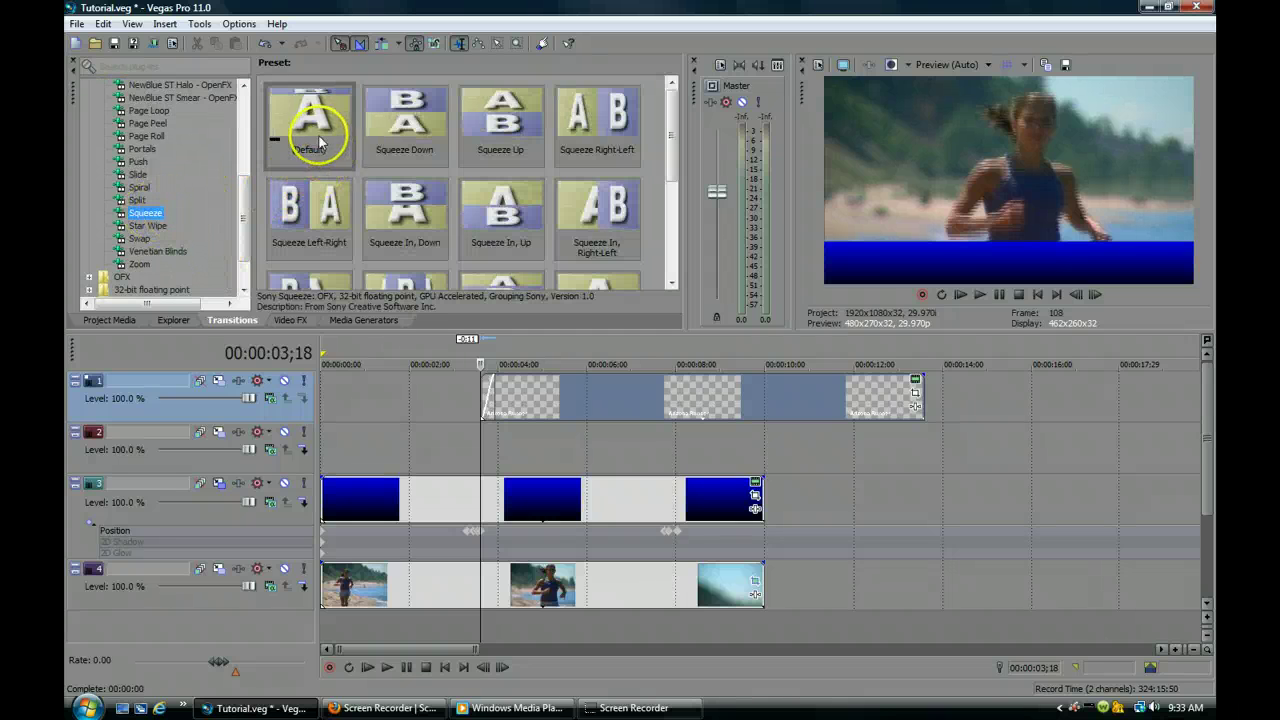
pyautogui.moveTo(463, 336); pyautogui.dragTo(488, 404)
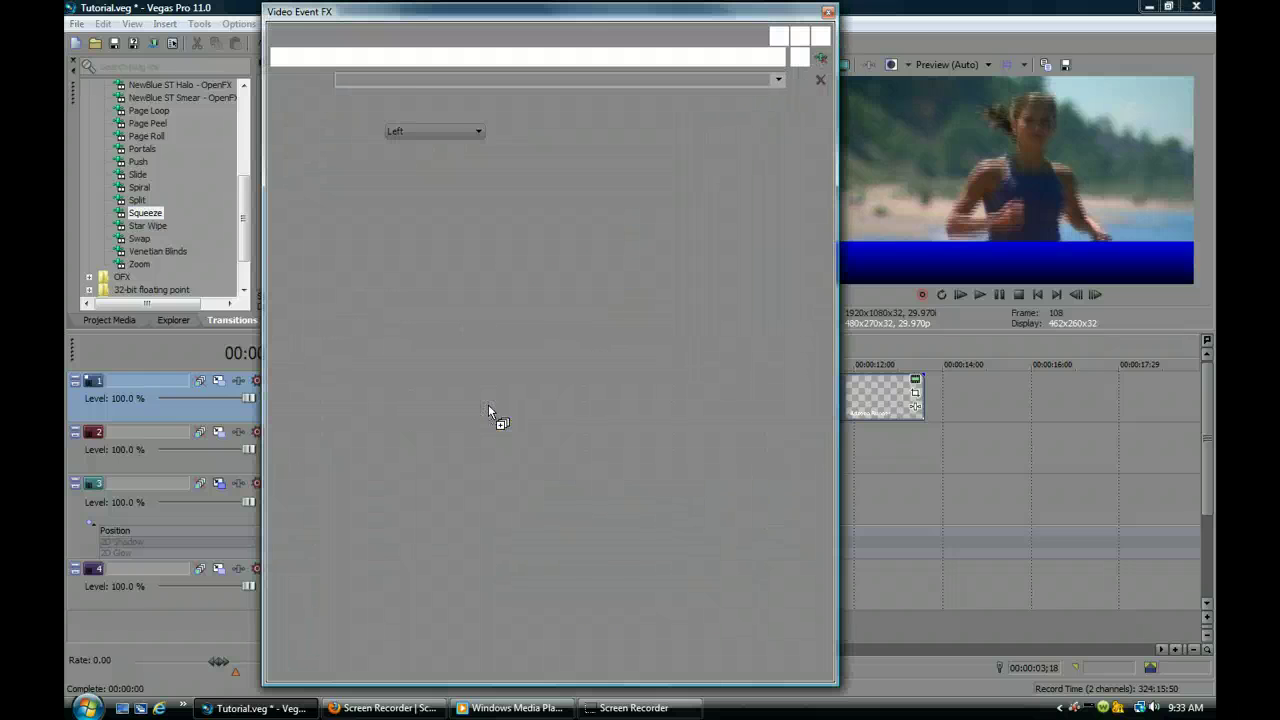
pyautogui.click(827, 13)
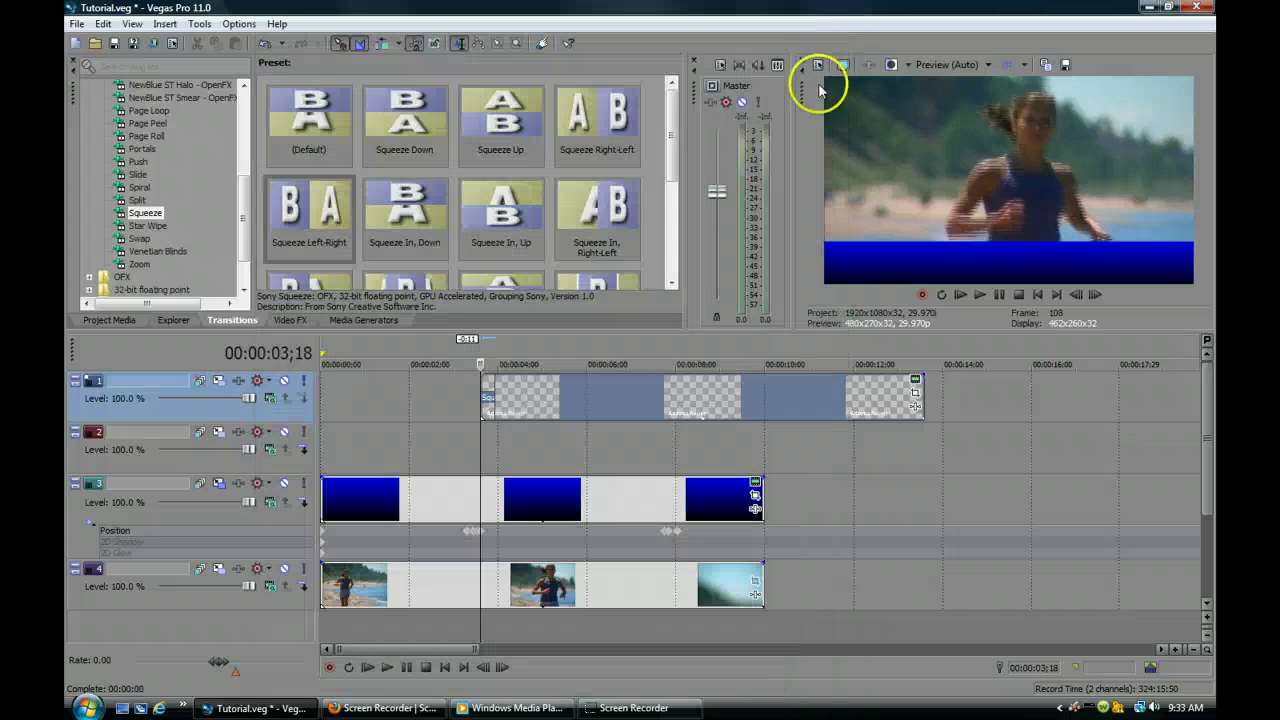
# Play the text's squeeze-in from just before the event starts to check its timing against the bar
pyautogui.click(480, 430)
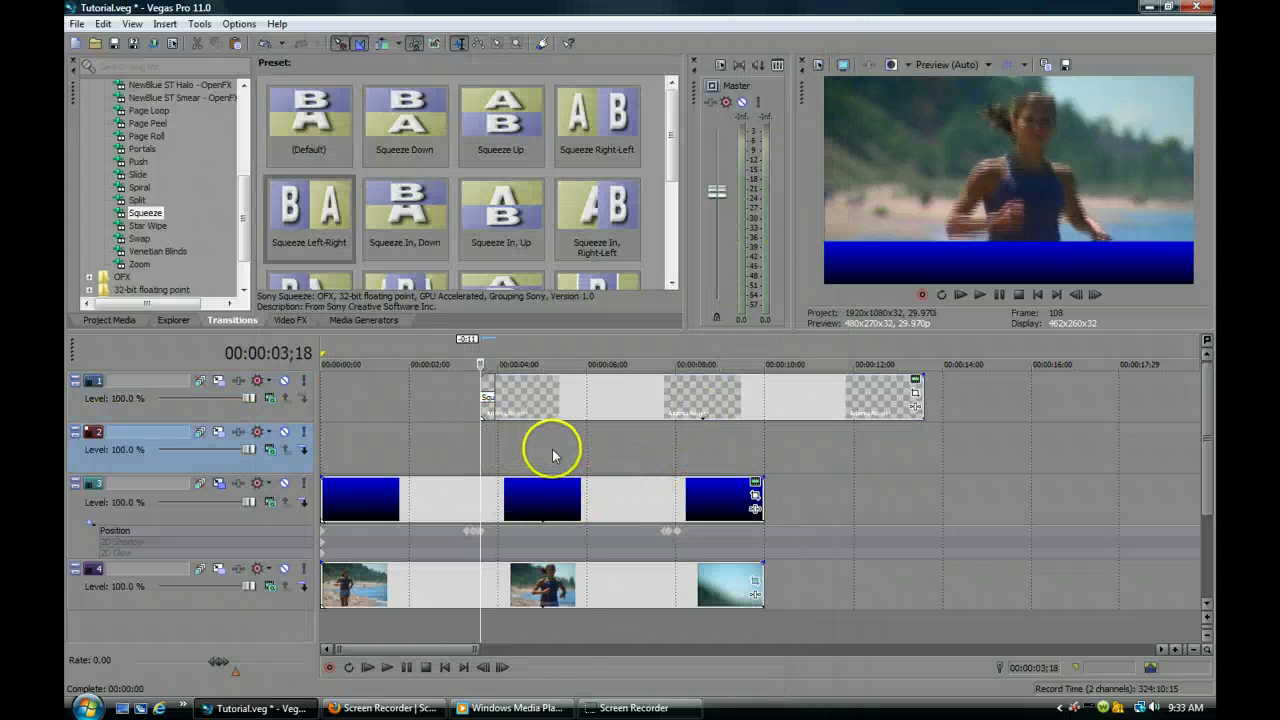
pyautogui.press('space')
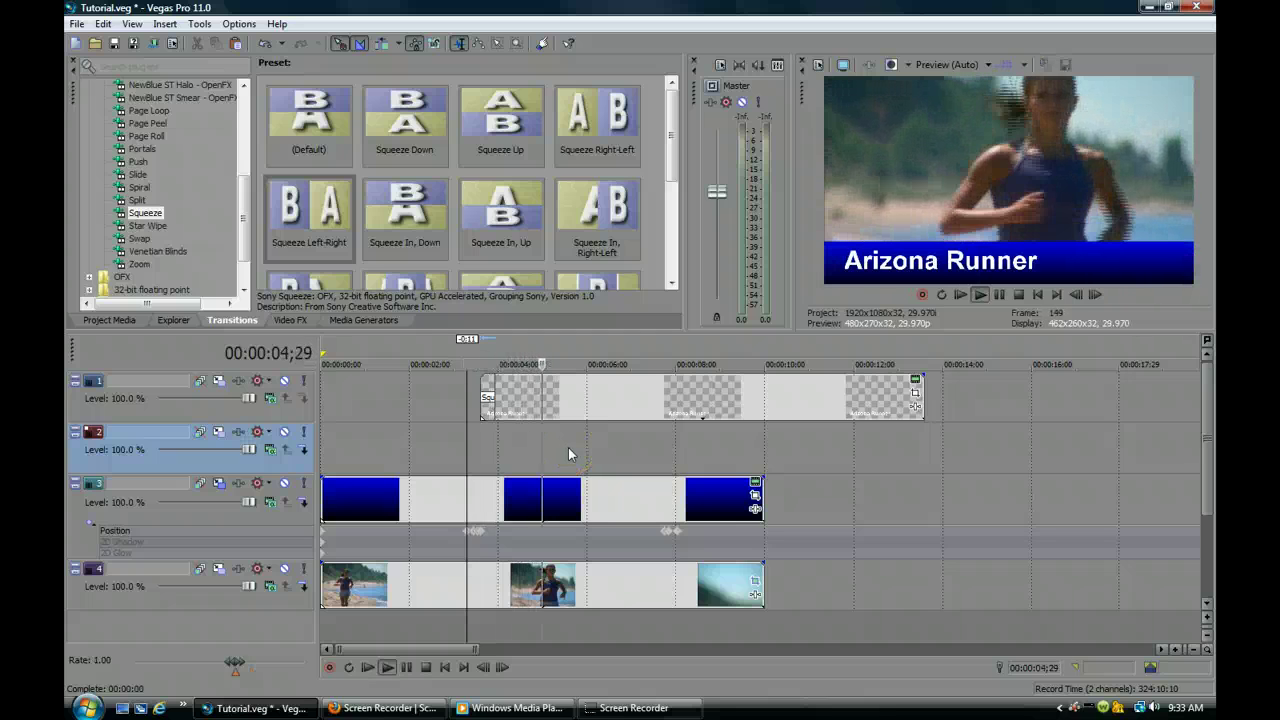
pyautogui.click(815, 503)
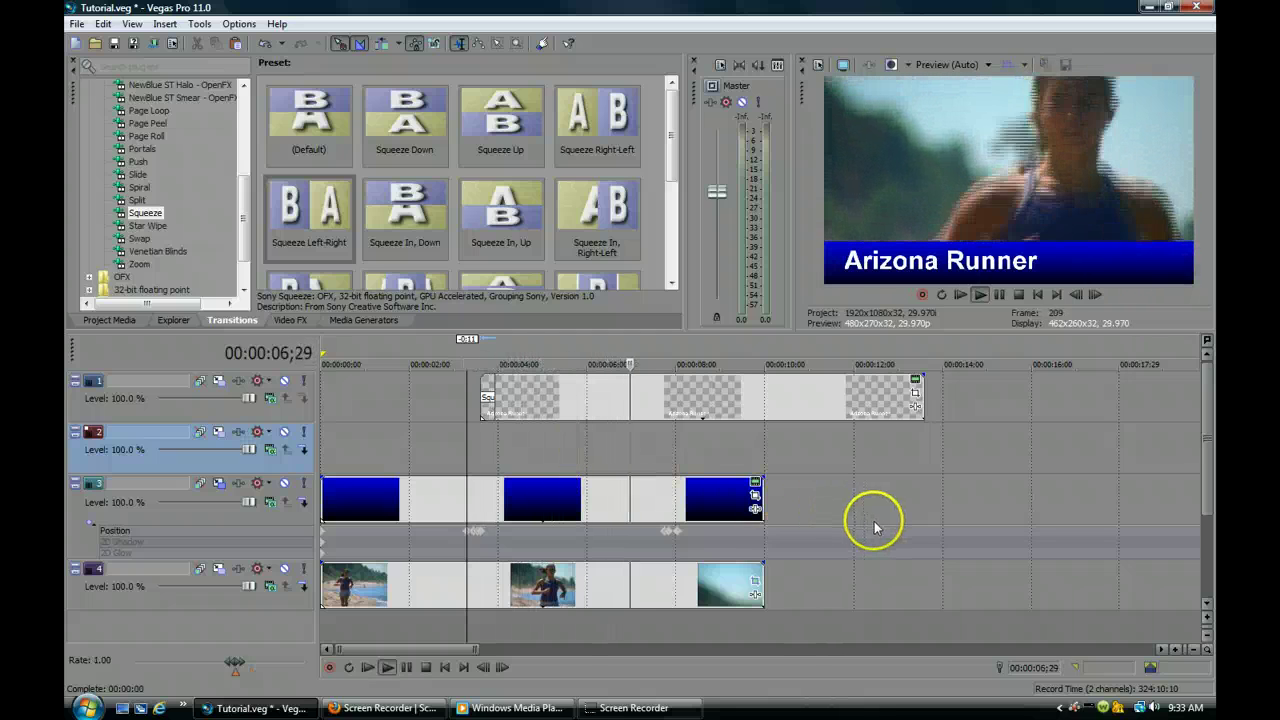
pyautogui.press('Return')
# Trim the end of the text event to the bar's first slide-out keyframe at 00:00:07;22
pyautogui.scroll(4, 885, 520)
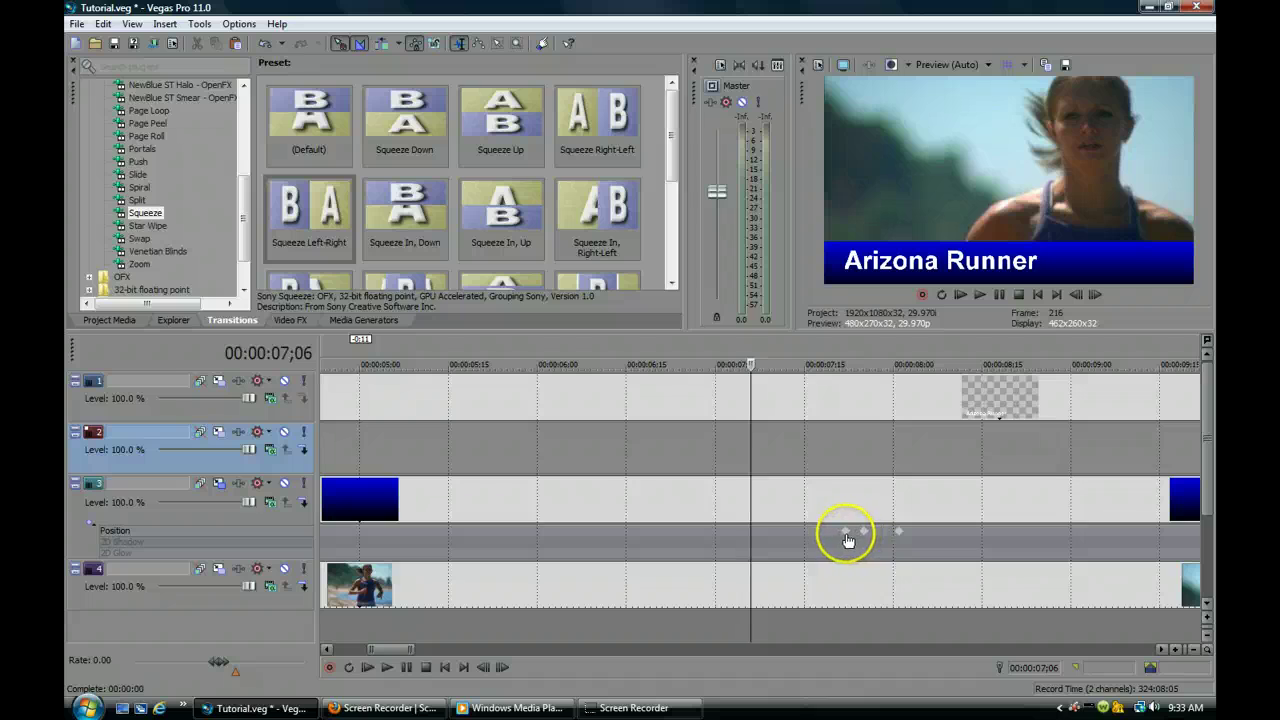
pyautogui.click(847, 530)
pyautogui.scroll(-4, 868, 520)
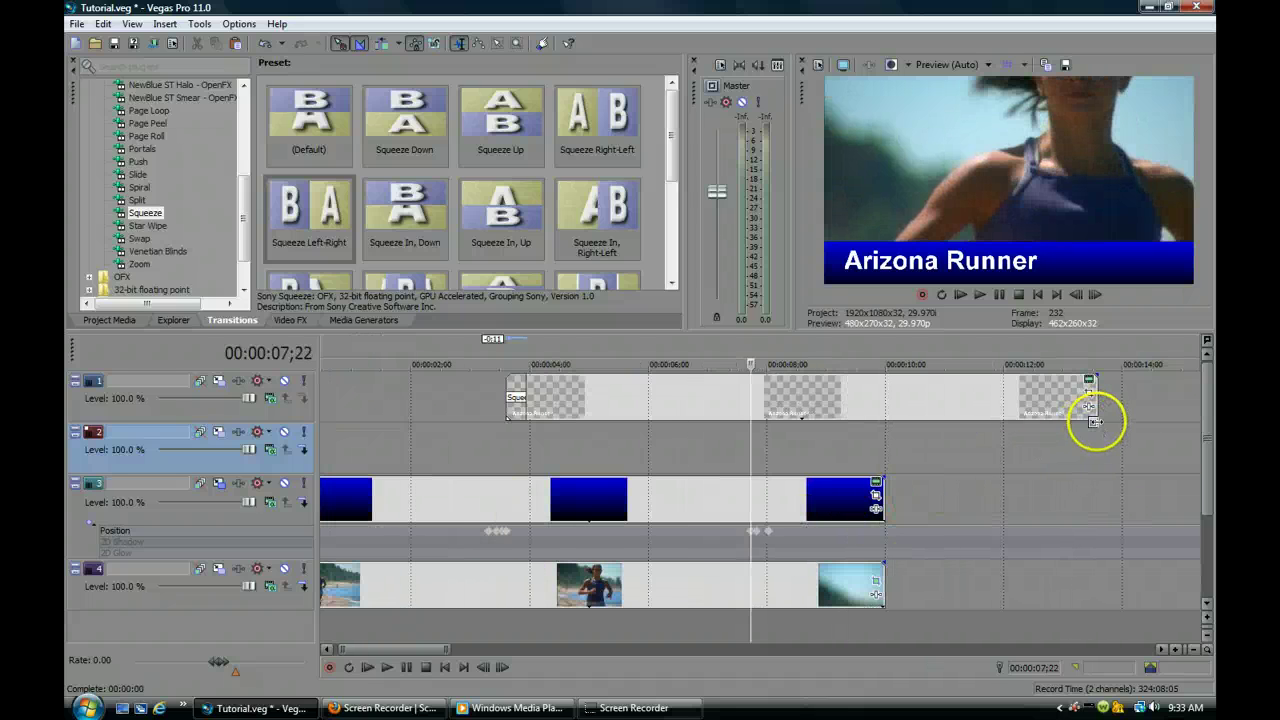
pyautogui.moveTo(1095, 421); pyautogui.dragTo(749, 414)
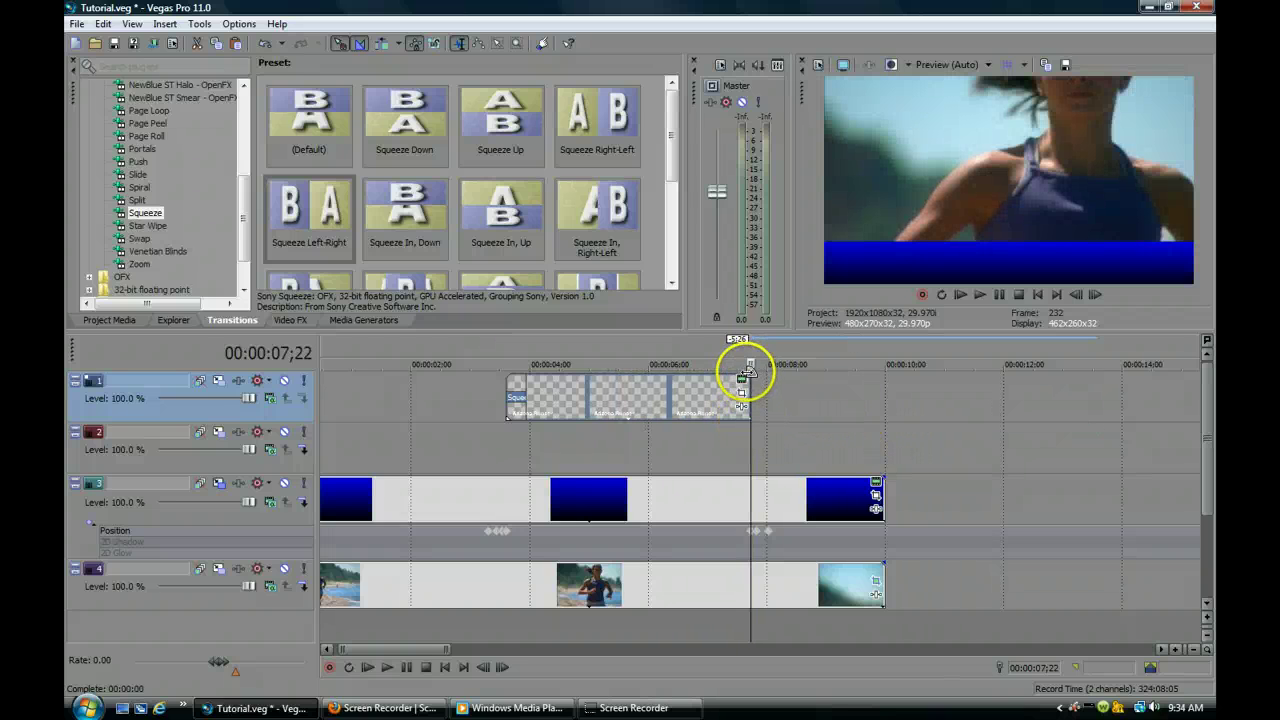
# Add a short fade-out to the end of the text event and apply the Squeeze Right-Left transition to it
pyautogui.moveTo(750, 368); pyautogui.dragTo(731, 376)
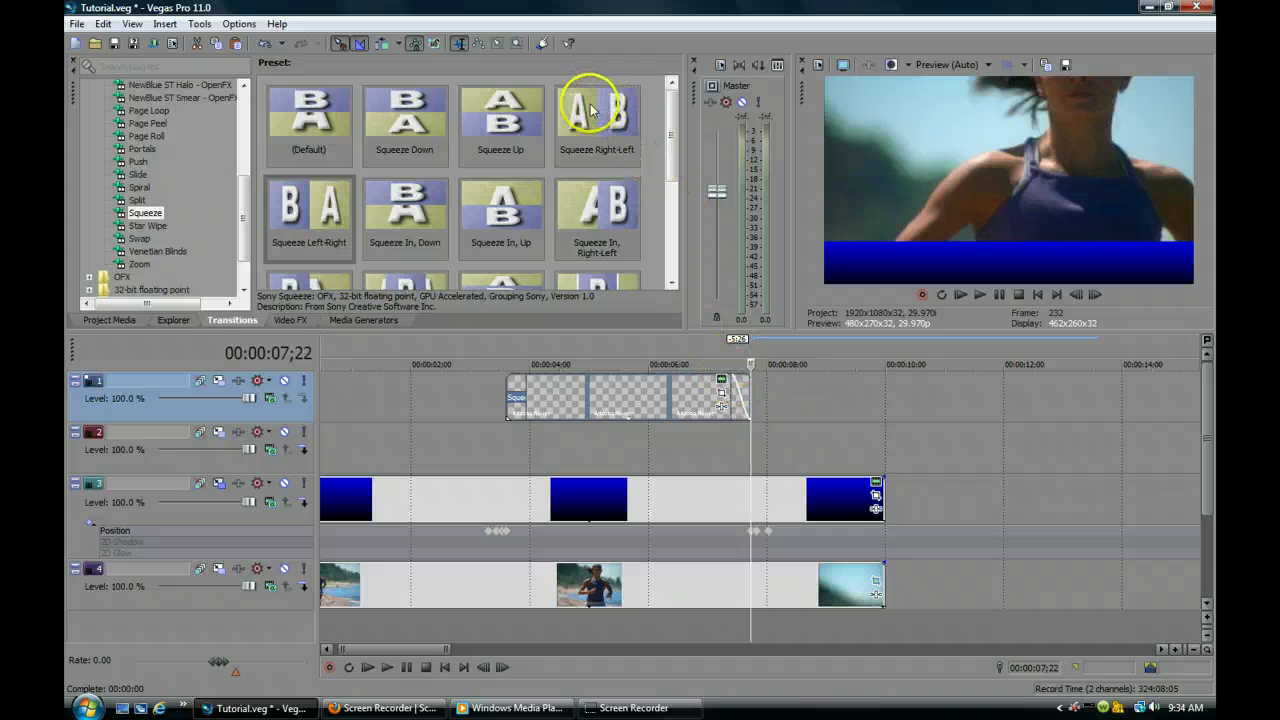
pyautogui.moveTo(590, 110); pyautogui.dragTo(737, 391)
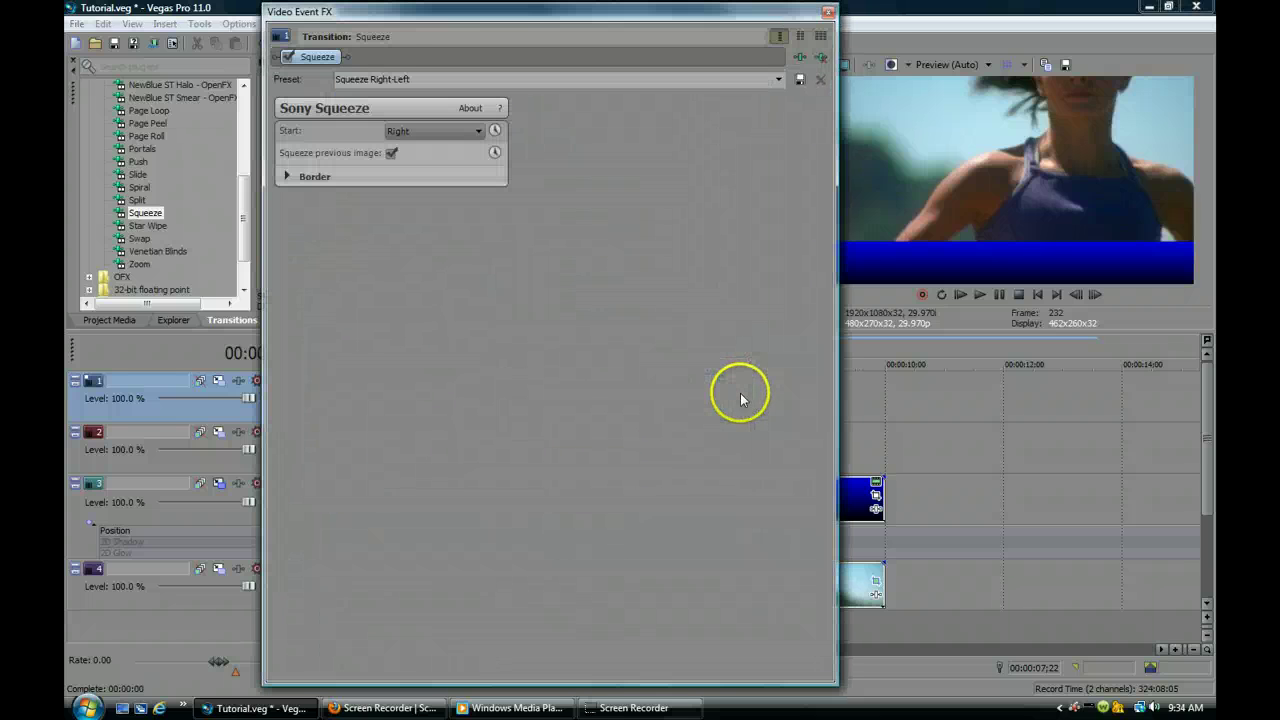
pyautogui.click(827, 13)
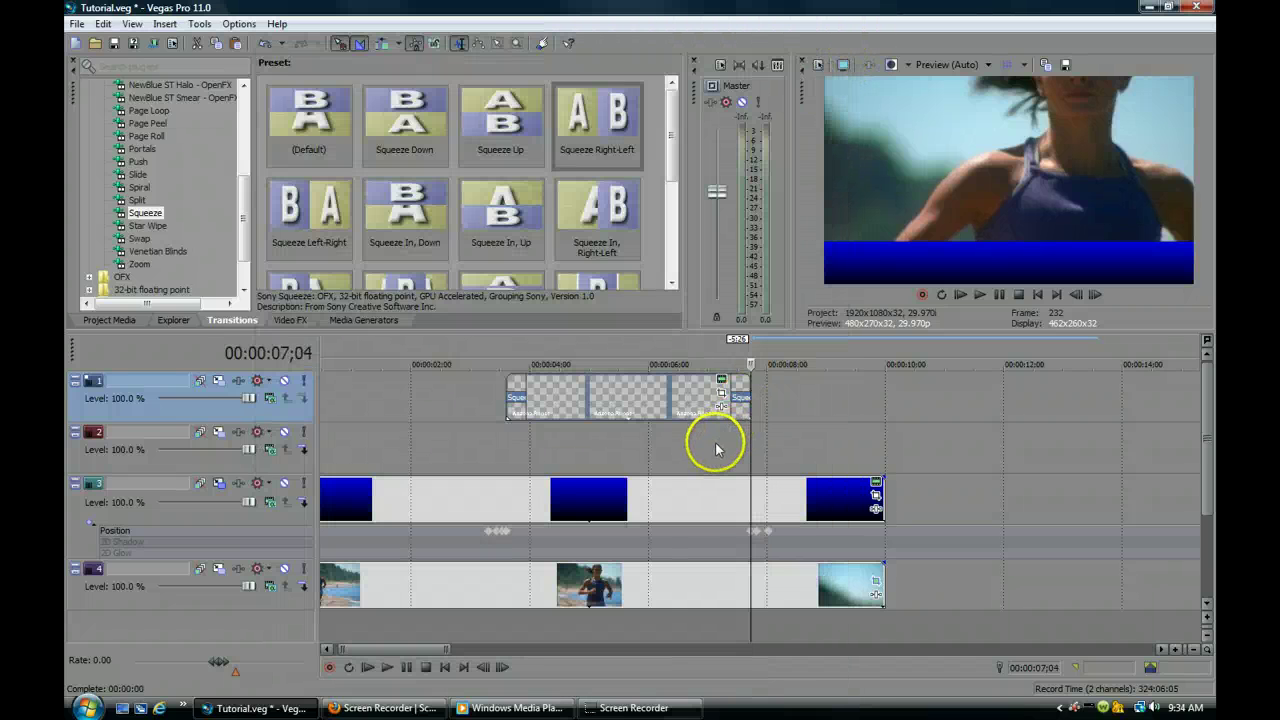
# Play the text's squeeze-out, and replay the whole lower-third from the slide-in until after the slide-out
pyautogui.click(715, 445)
pyautogui.press('space')
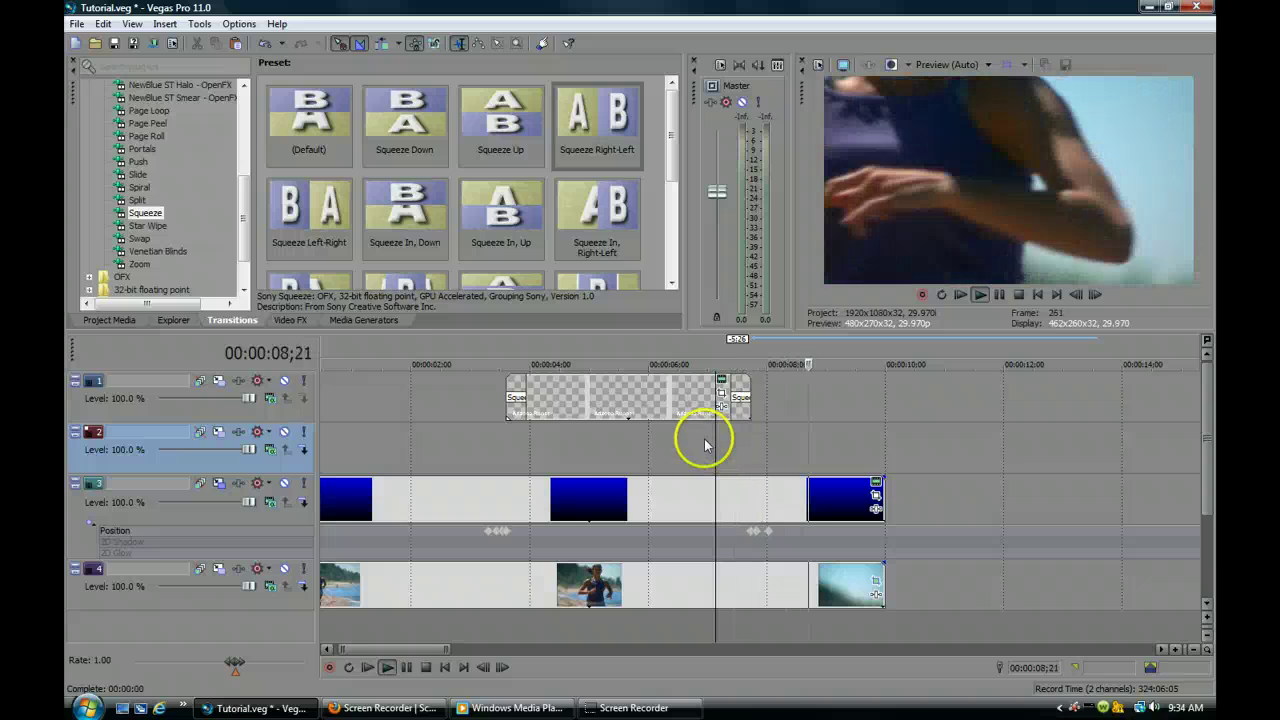
pyautogui.click(492, 434)
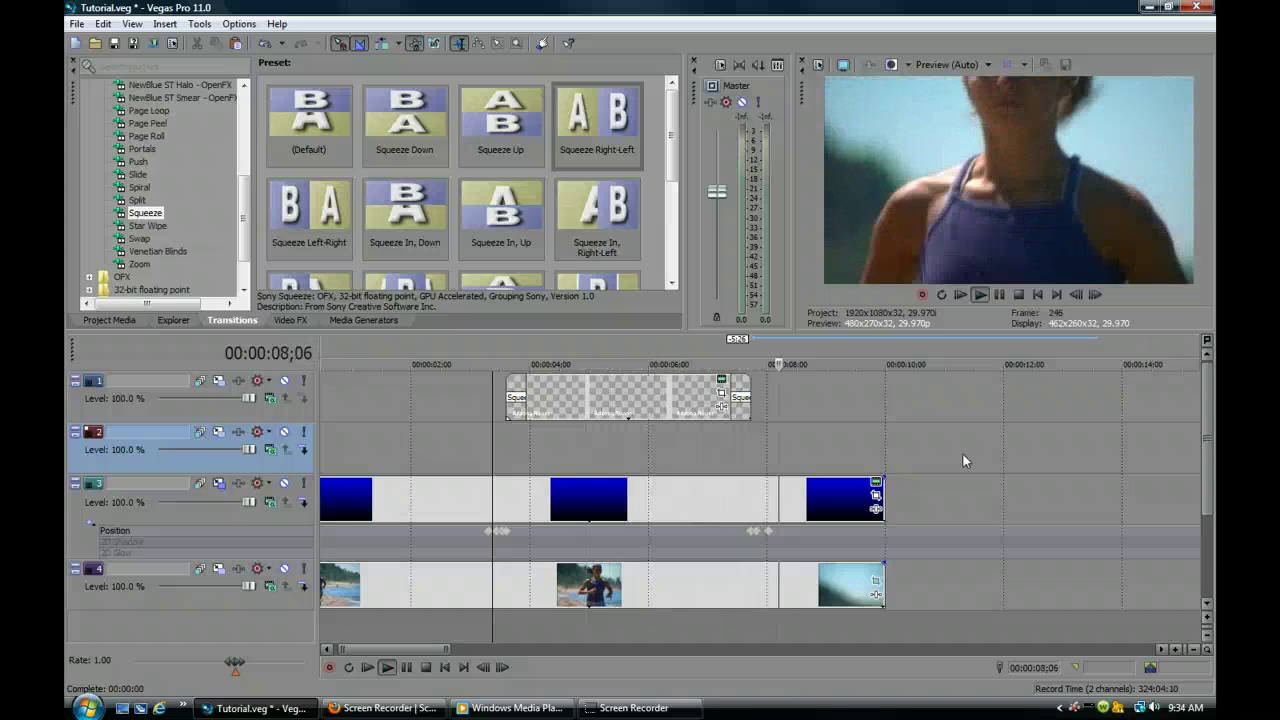
pyautogui.press('Return')
# Add a White preset Solid Color generated media event to track 2, beneath the text
pyautogui.click(563, 400)
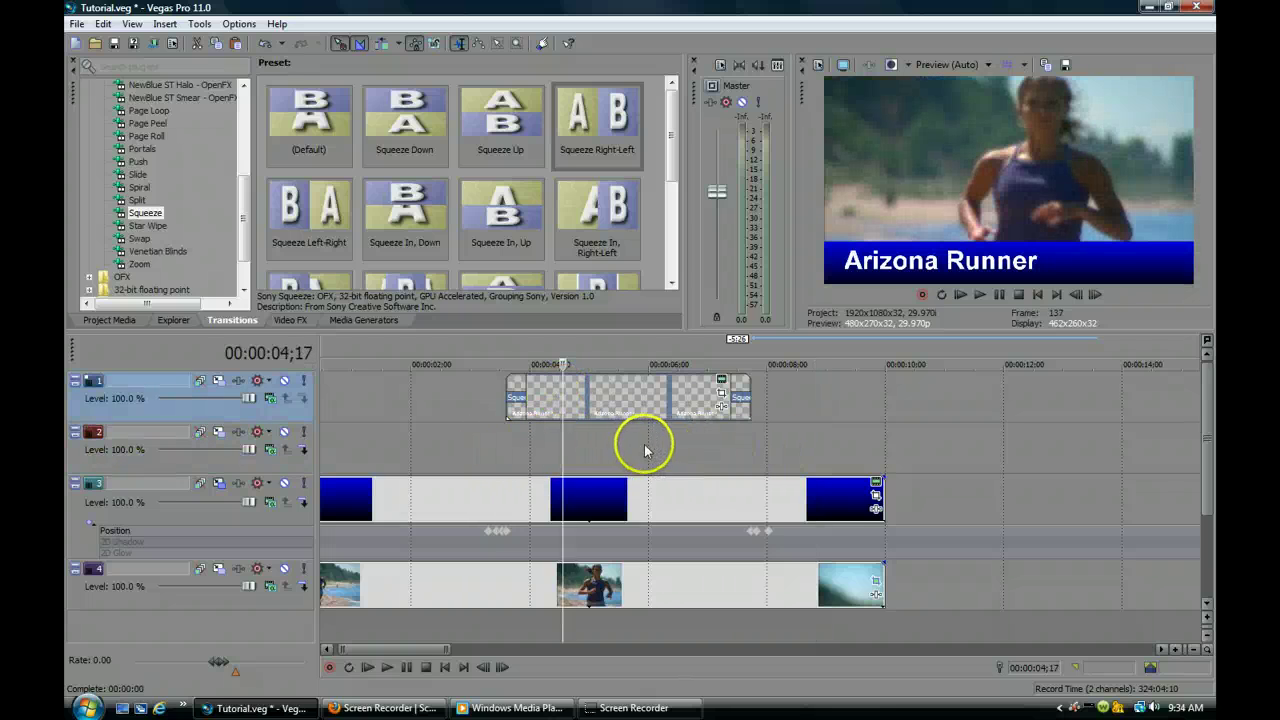
pyautogui.click(348, 322)
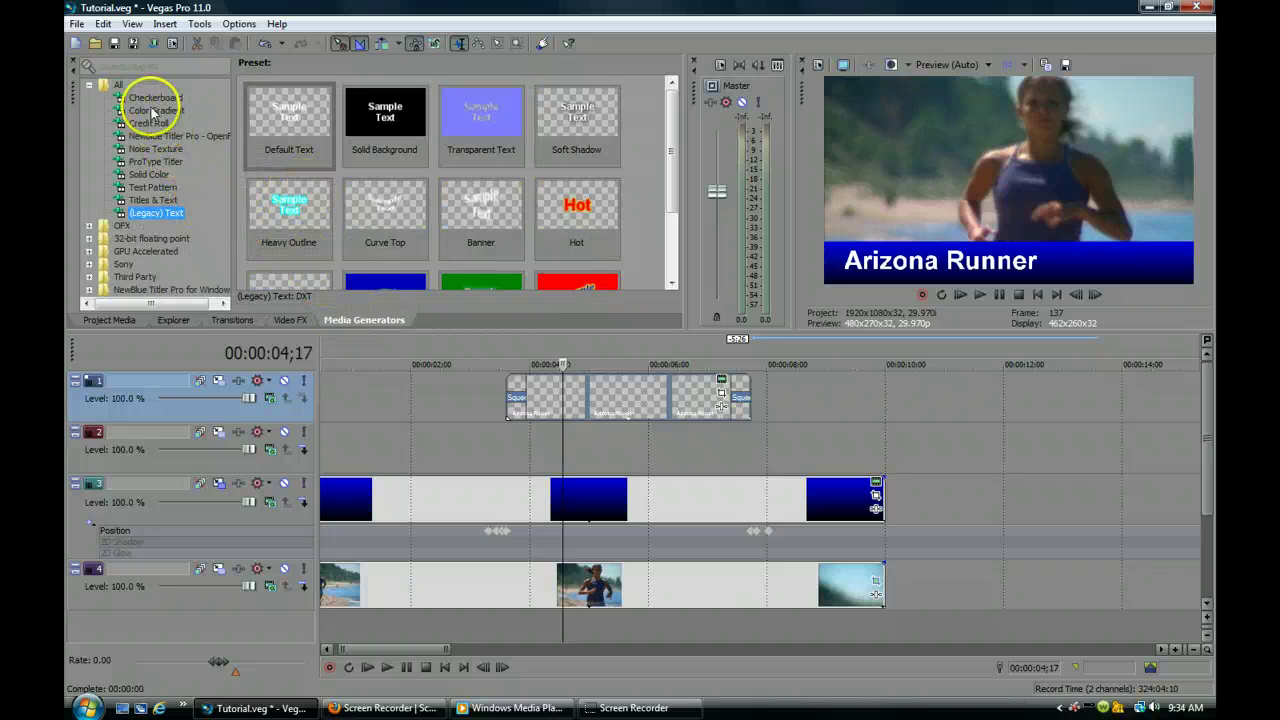
pyautogui.click(160, 175)
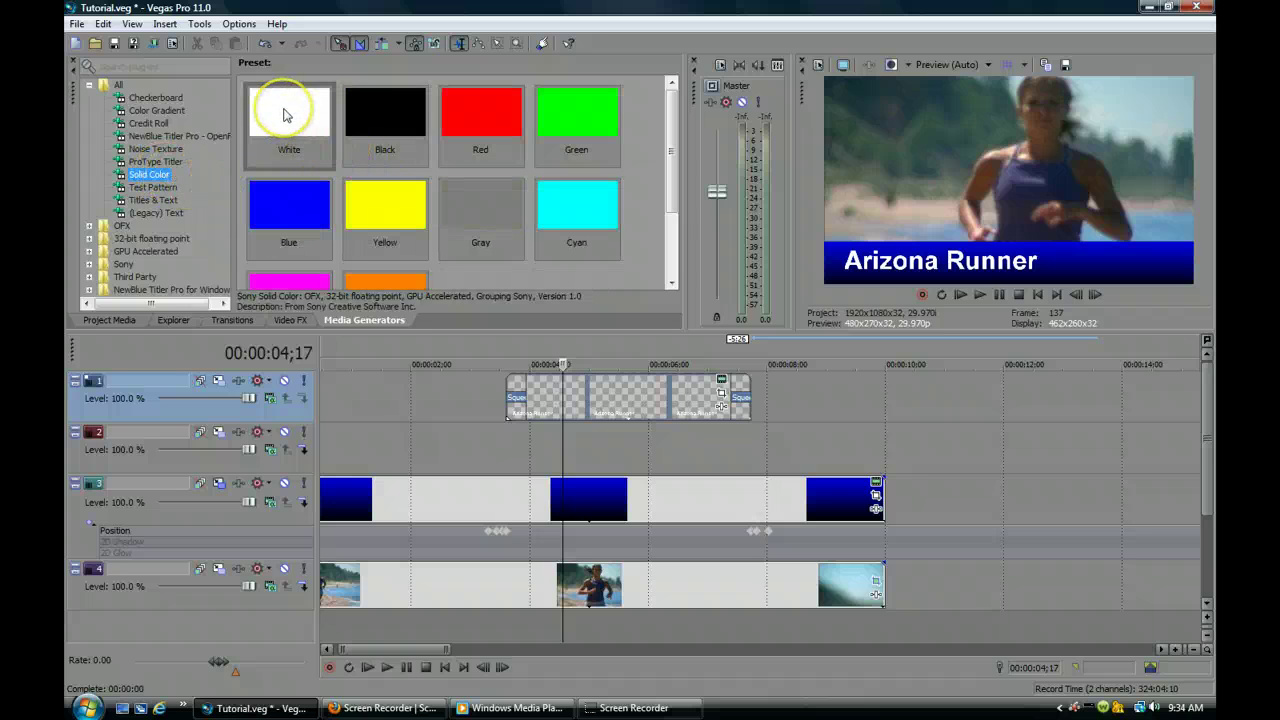
pyautogui.moveTo(284, 116); pyautogui.dragTo(530, 440)
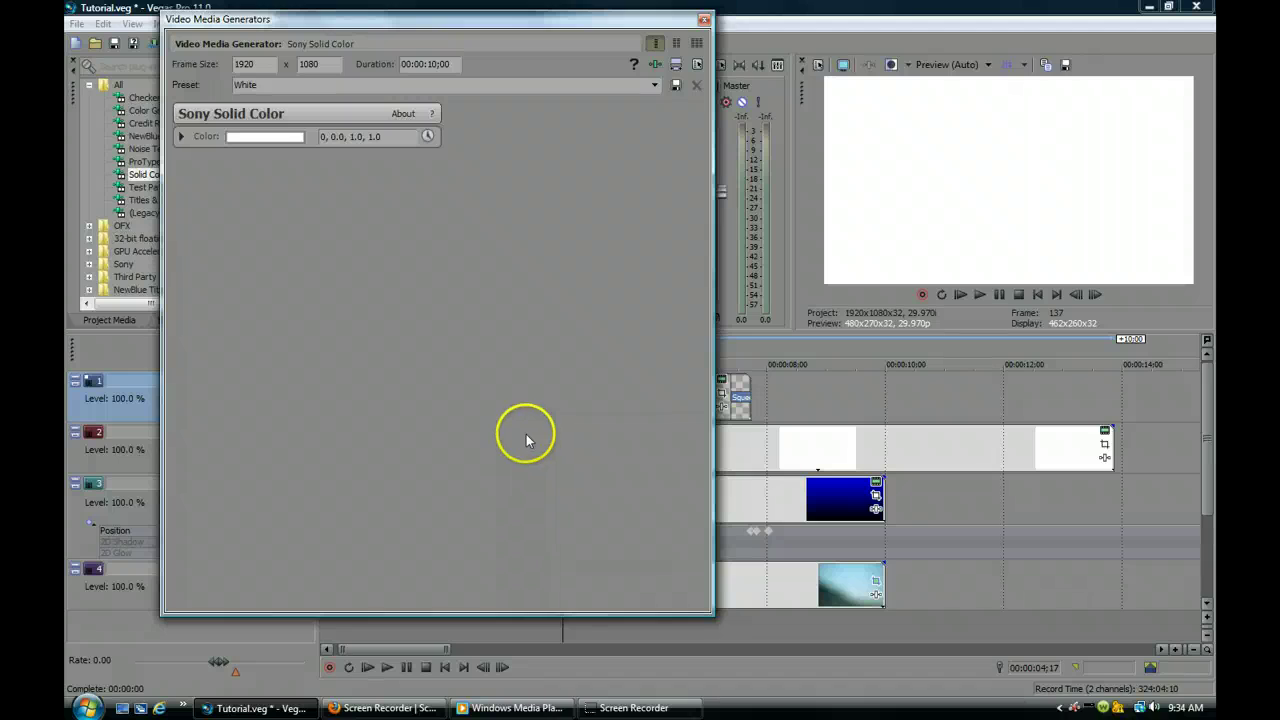
pyautogui.click(704, 20)
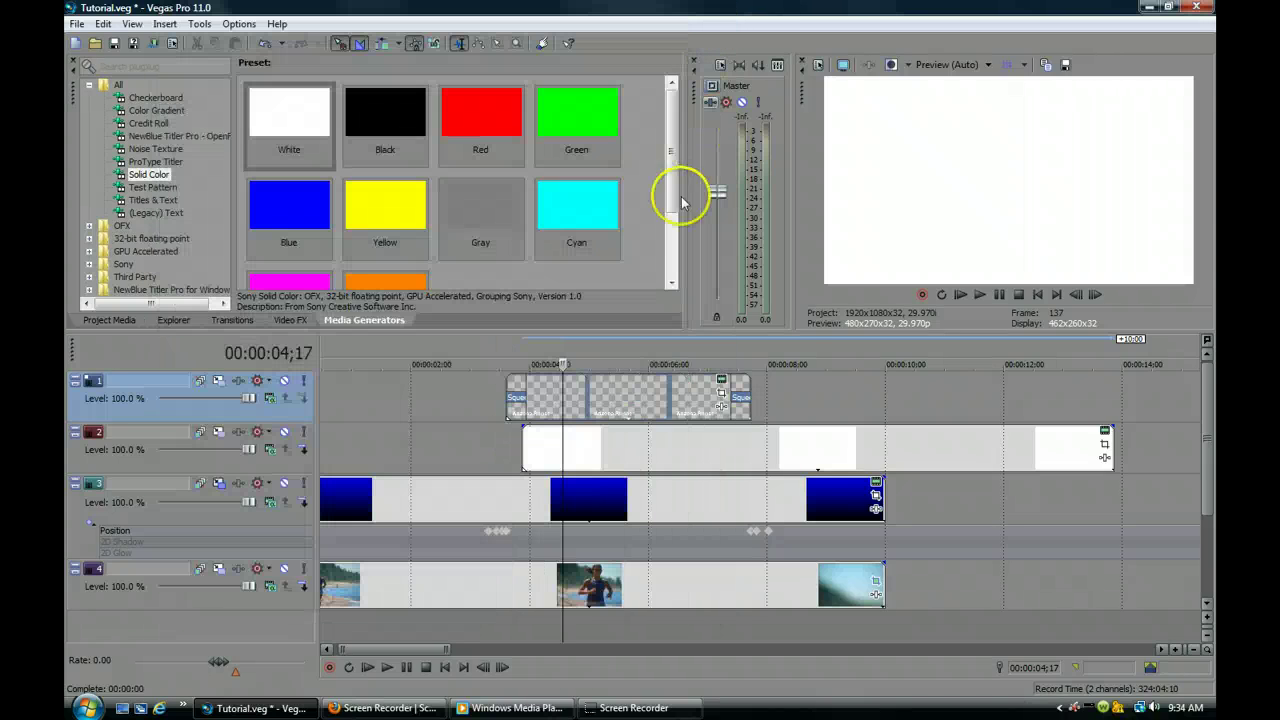
# Align the white solid event's start with the text event on track 1 and trim its end to 00:00:07;22
pyautogui.moveTo(593, 455); pyautogui.dragTo(578, 452)
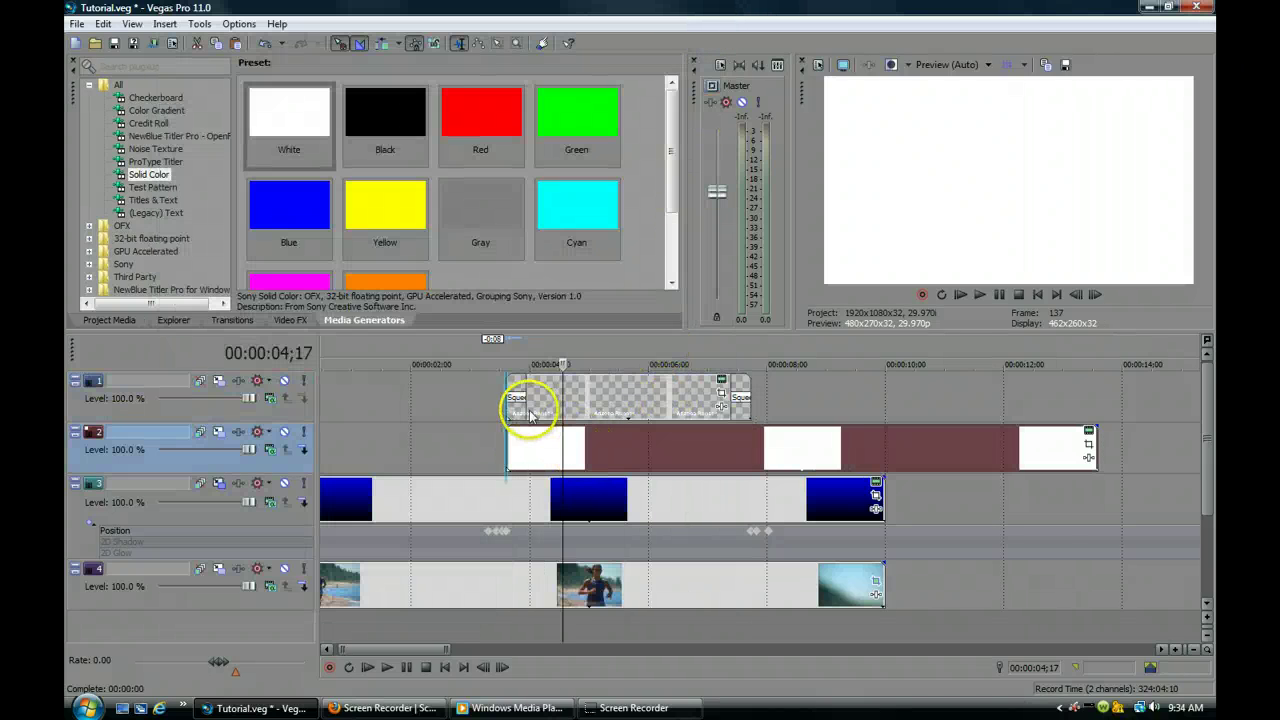
pyautogui.click(752, 415)
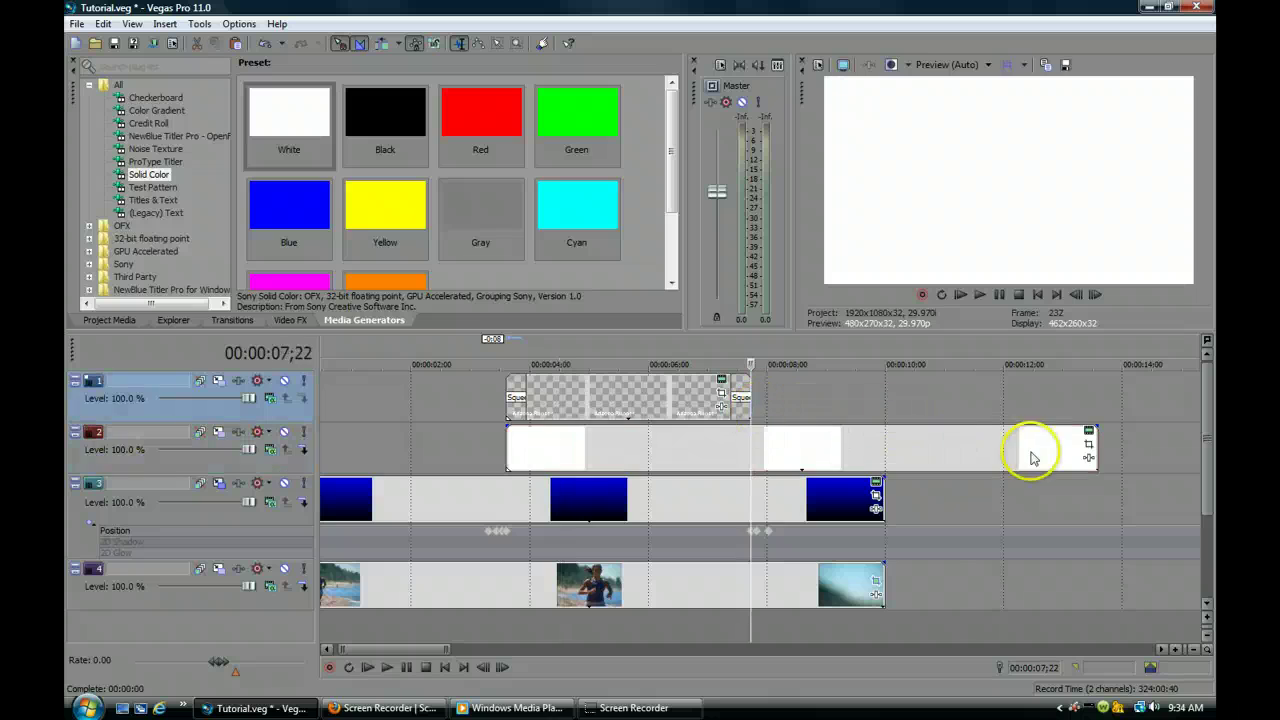
pyautogui.click(1080, 465)
pyautogui.press('s')
pyautogui.press('Delete')
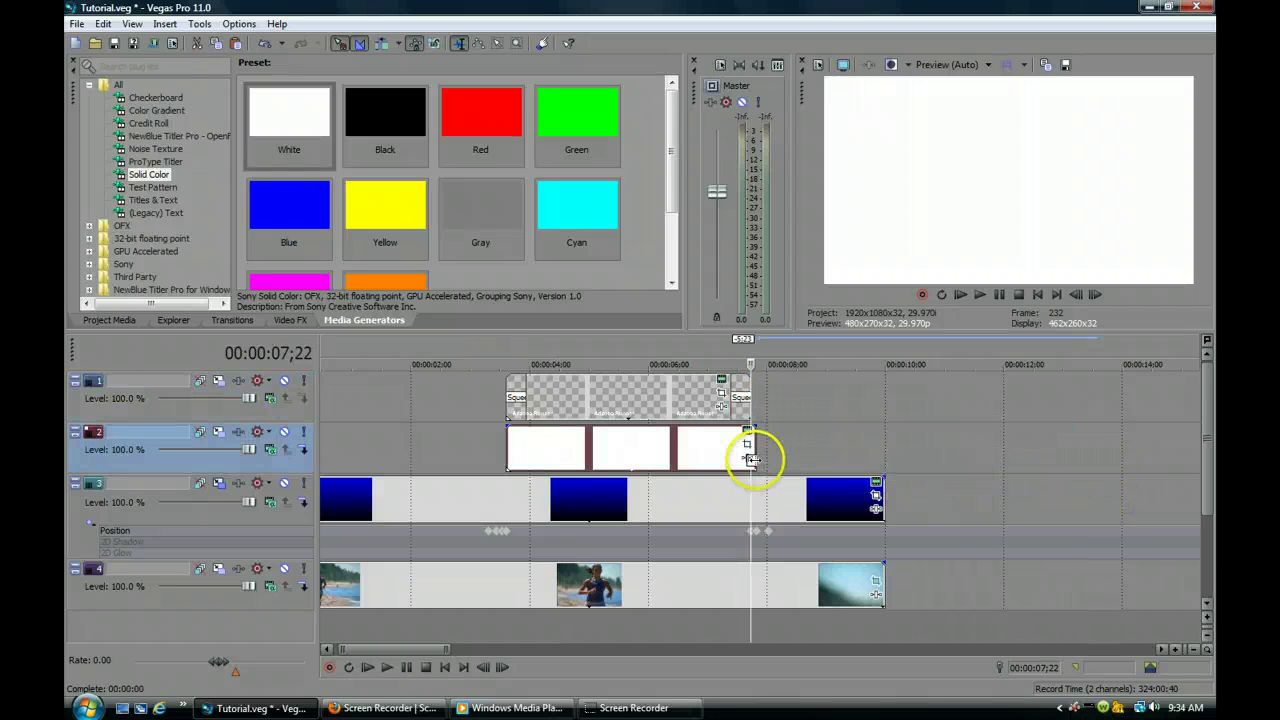
pyautogui.click(604, 447)
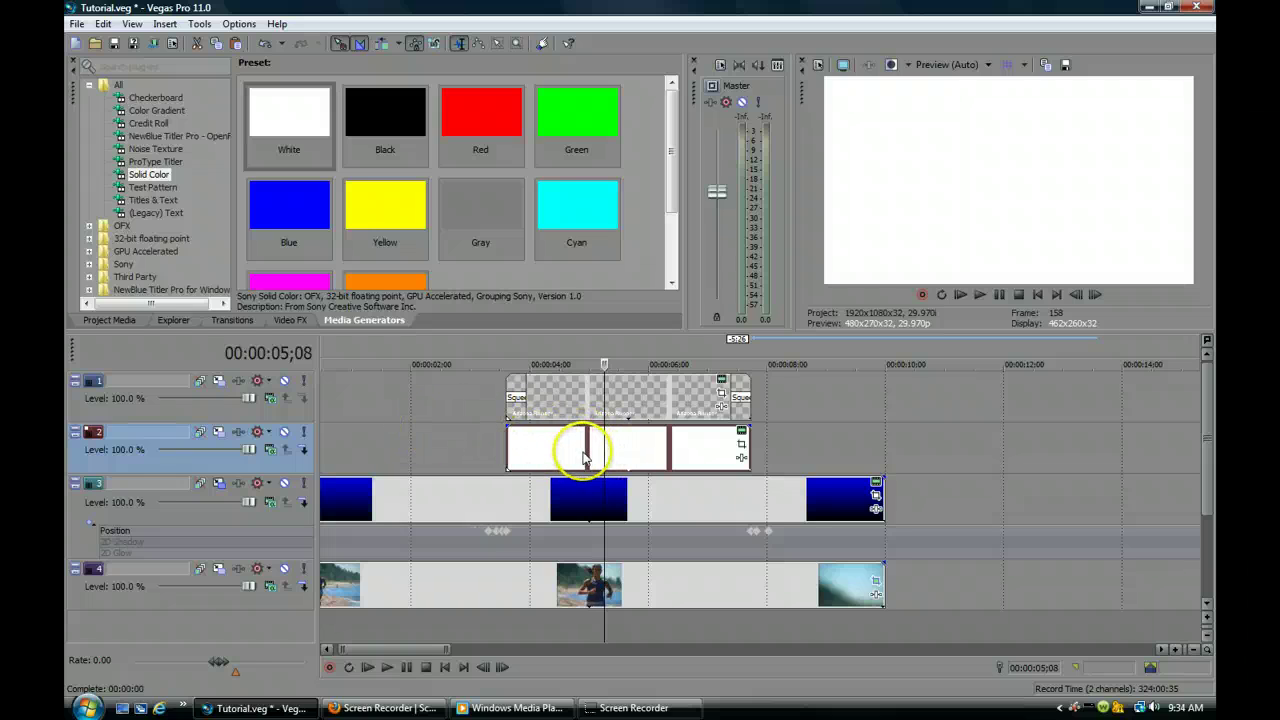
pyautogui.click(555, 410)
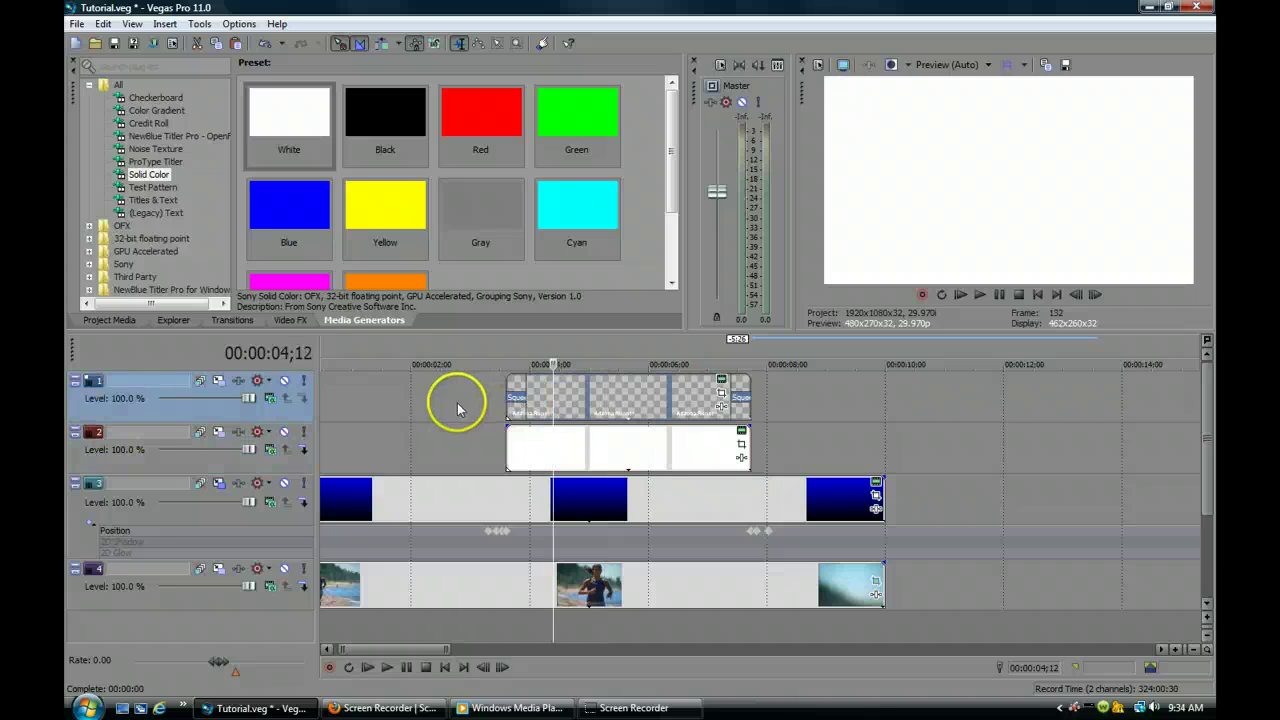
# Set track 1's compositing mode to Multiply (Mask) and make track 2 its compositing child
pyautogui.click(268, 396)
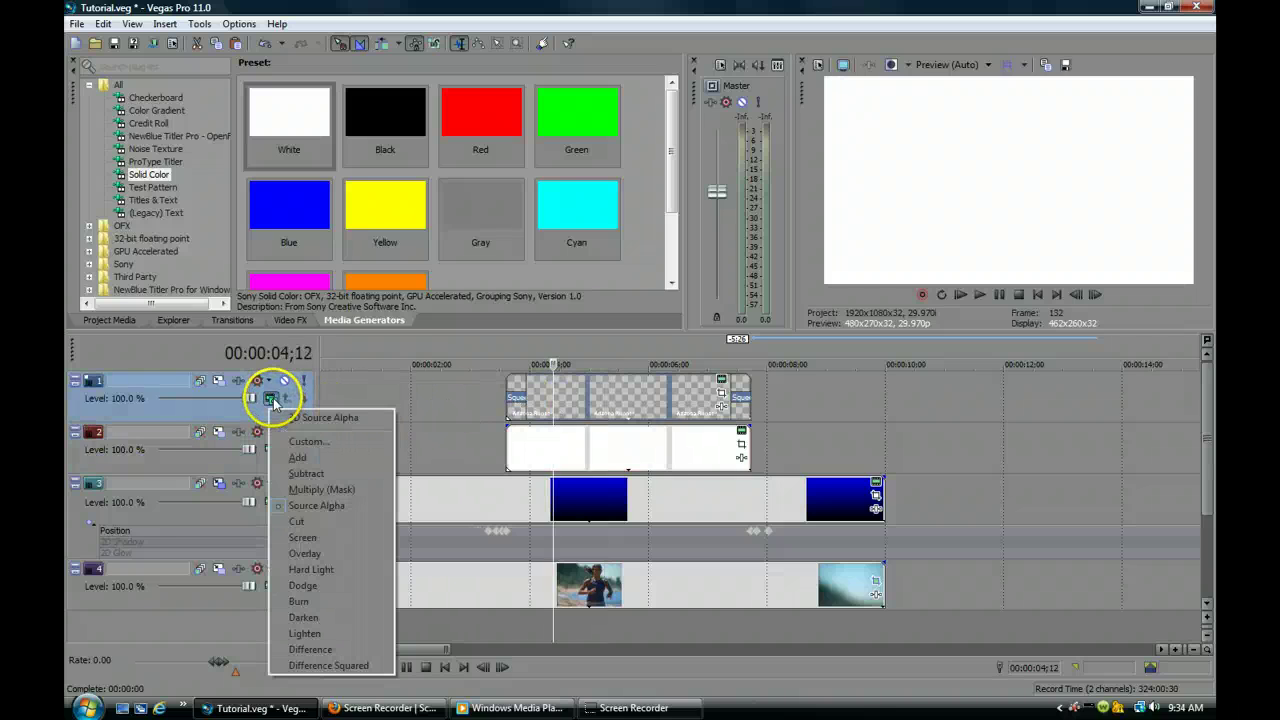
pyautogui.click(330, 490)
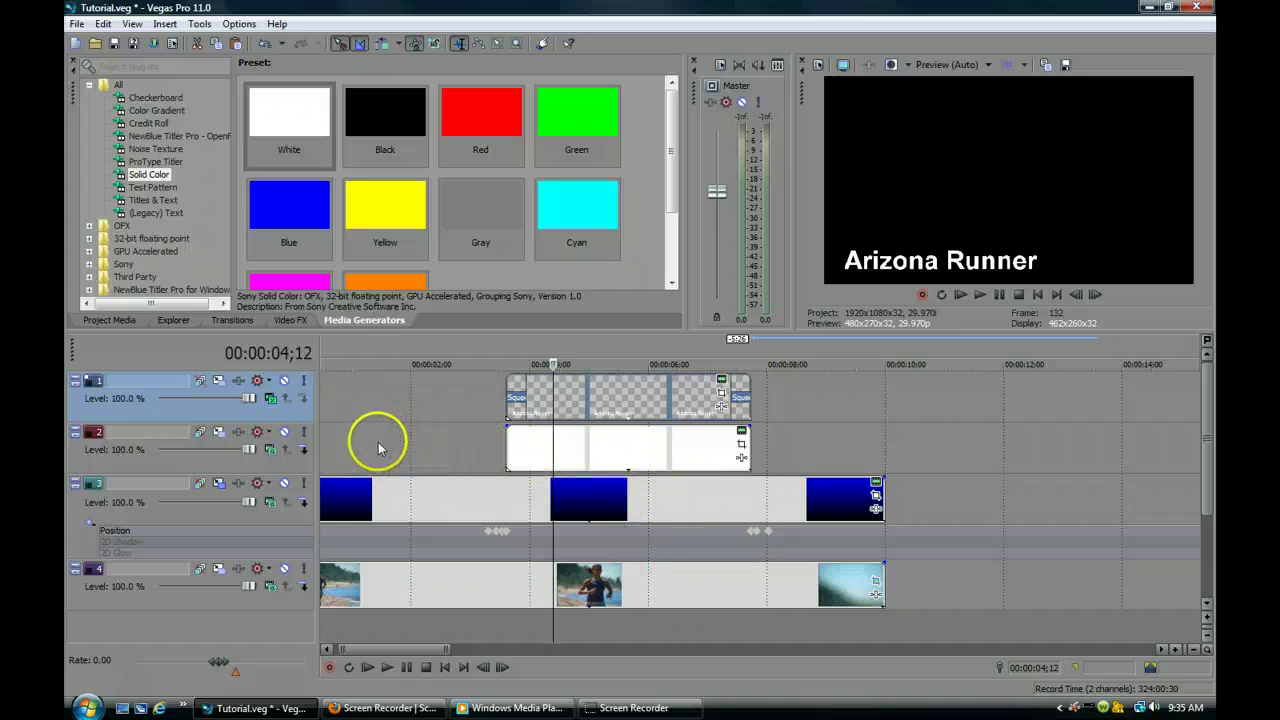
pyautogui.click(304, 450)
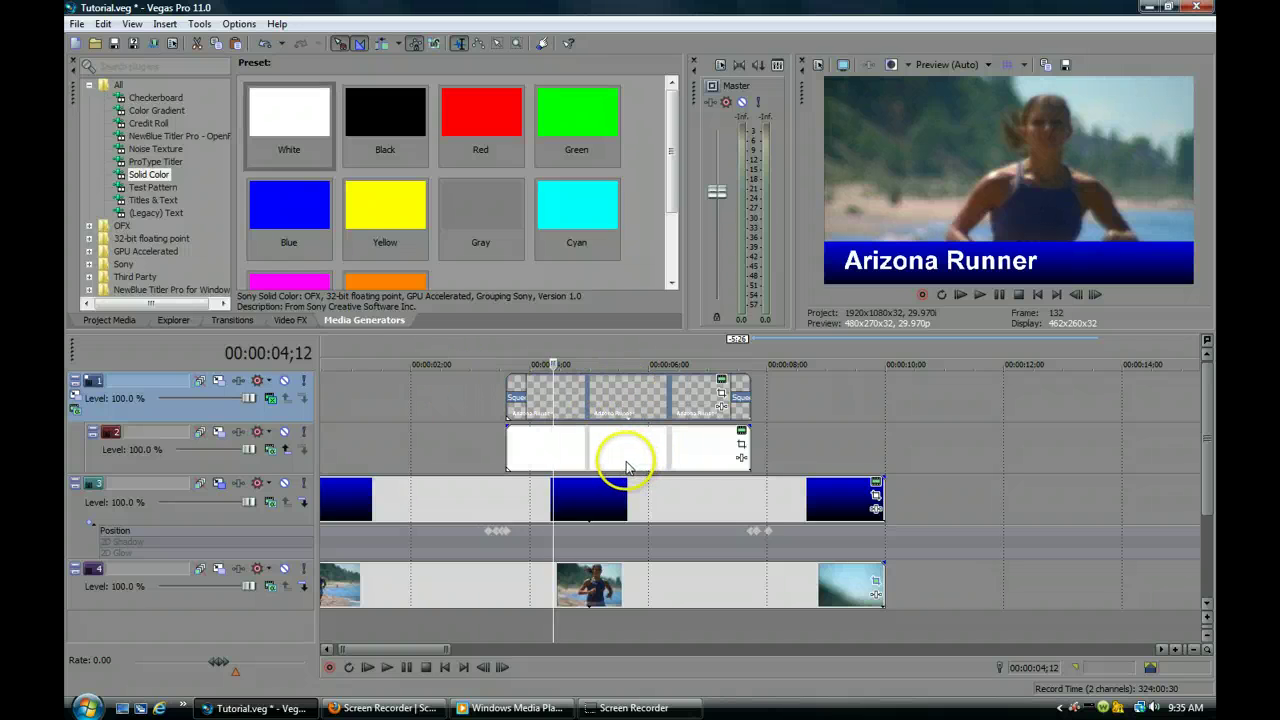
# Shorten the white solid event on track 2 by 2:00 from its end
pyautogui.click(745, 470)
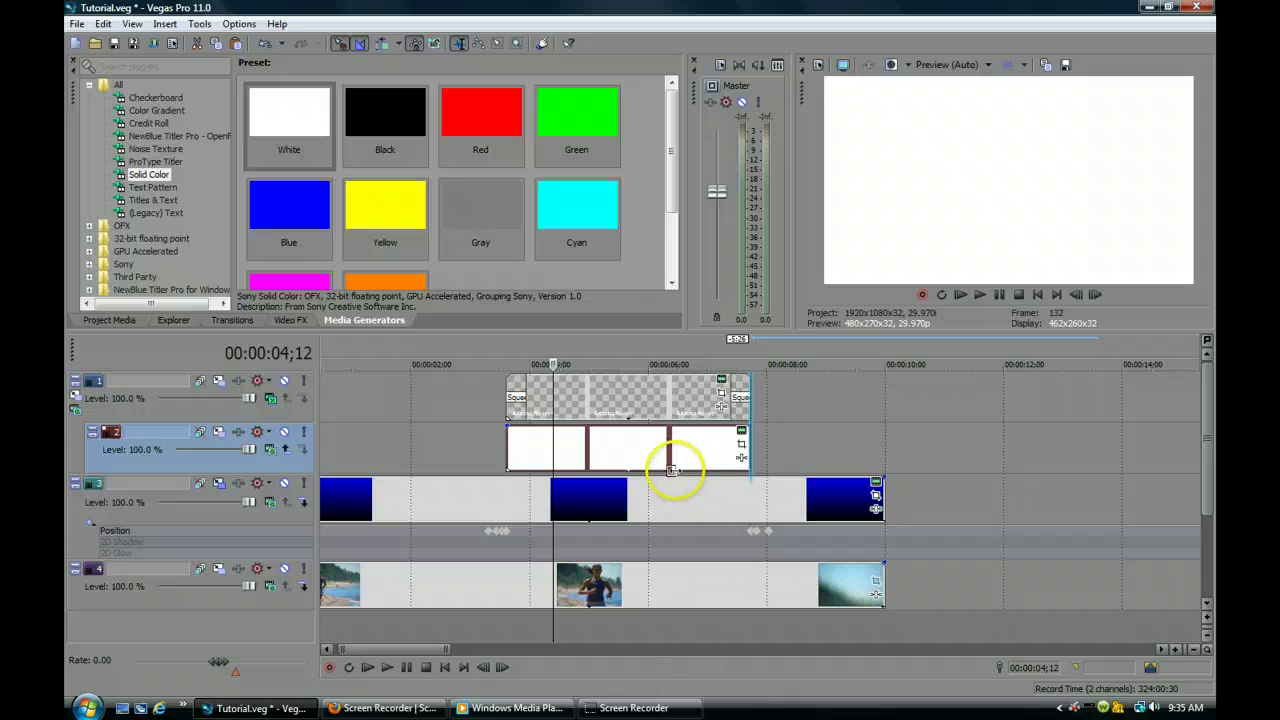
pyautogui.moveTo(672, 470); pyautogui.dragTo(598, 455)
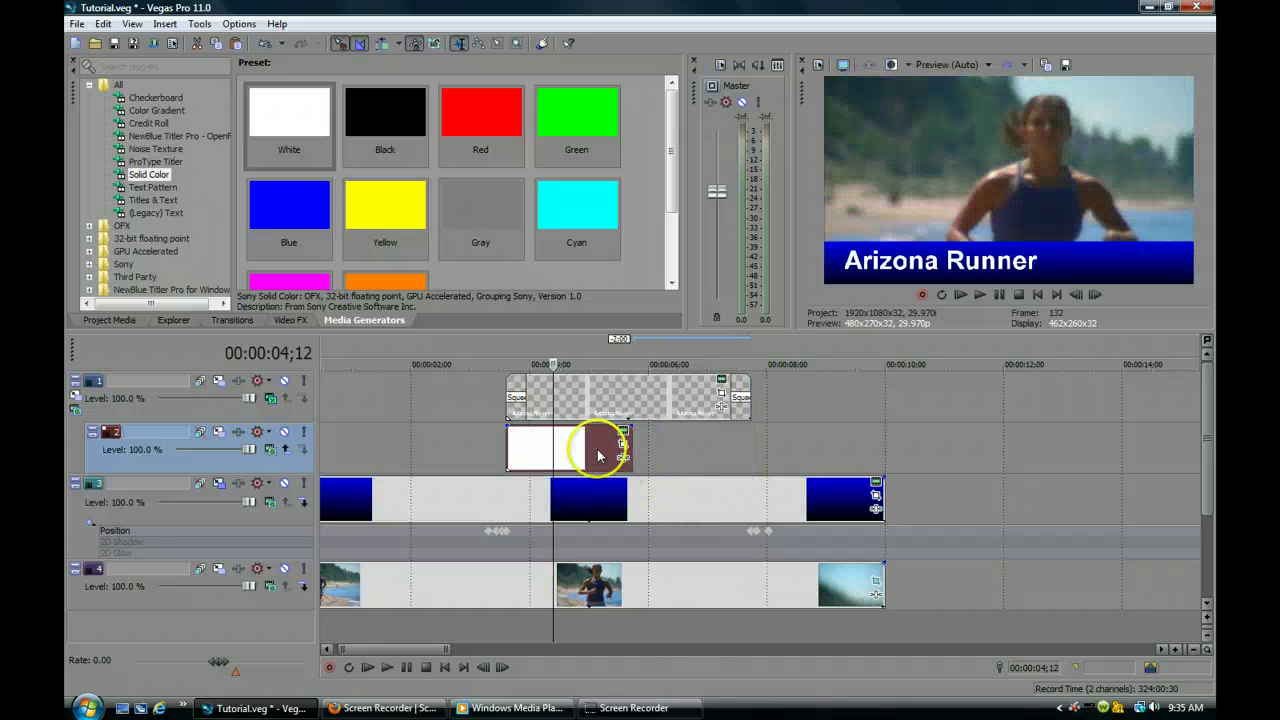
pyautogui.click(580, 447)
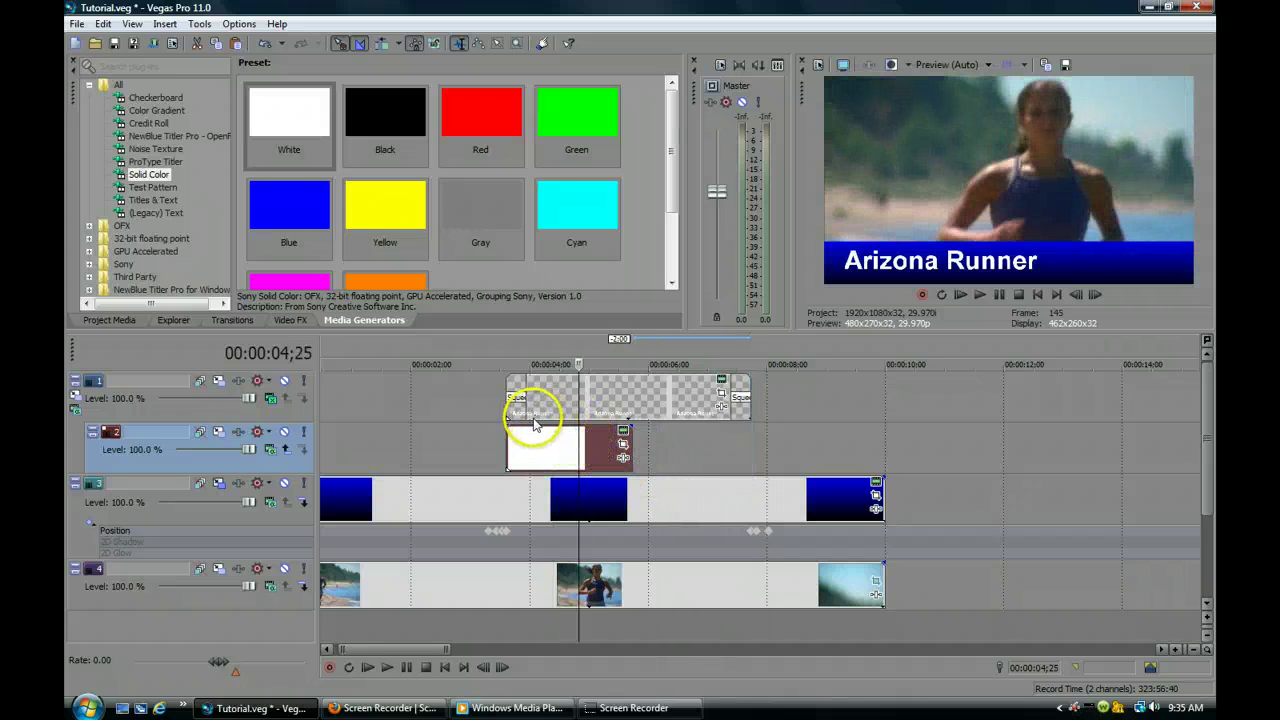
# Change the solid event's color to a skin tone sampled from the runner in the video preview (HSV 9, 0.3, 0.68)
pyautogui.click(623, 437)
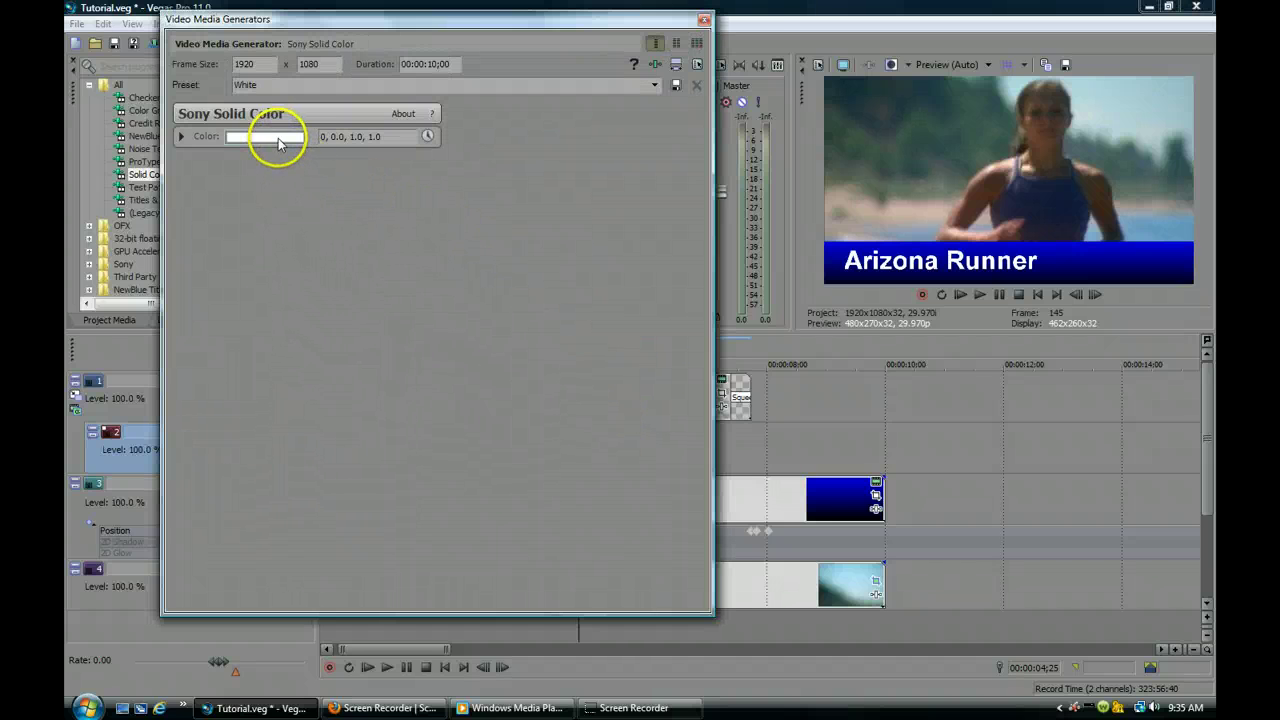
pyautogui.click(279, 138)
pyautogui.click(274, 160)
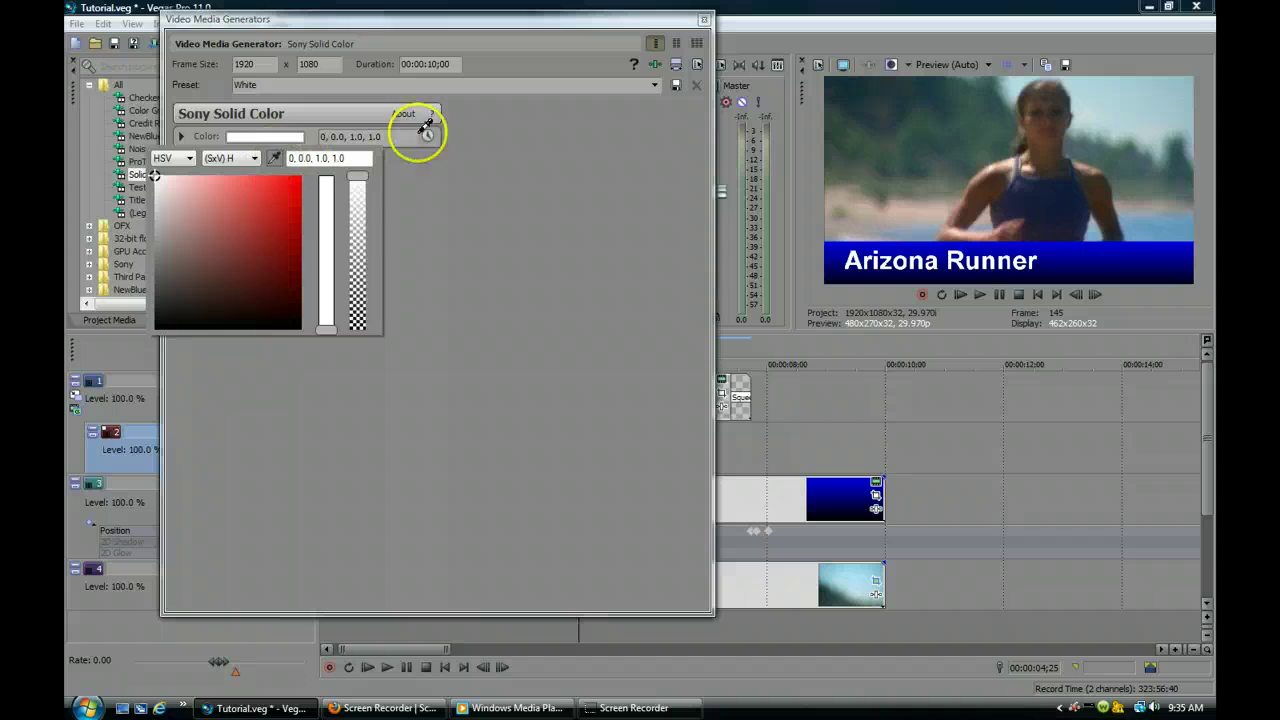
pyautogui.click(995, 170)
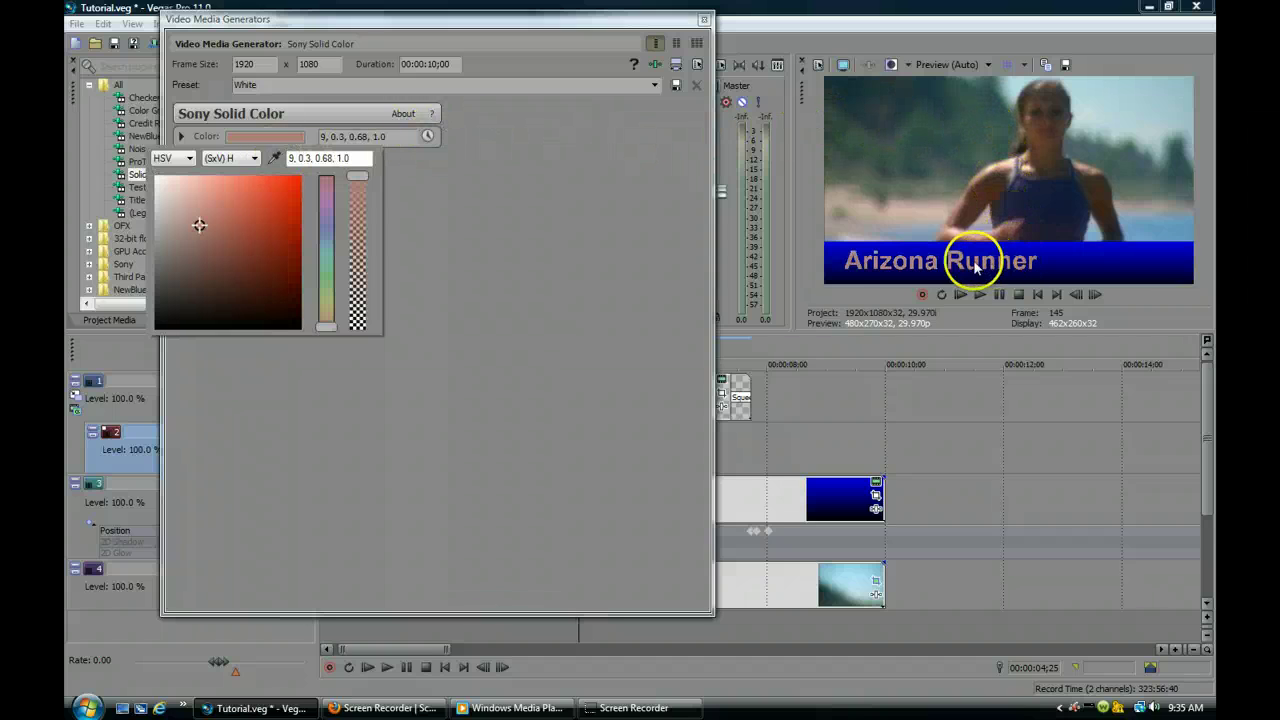
pyautogui.click(706, 26)
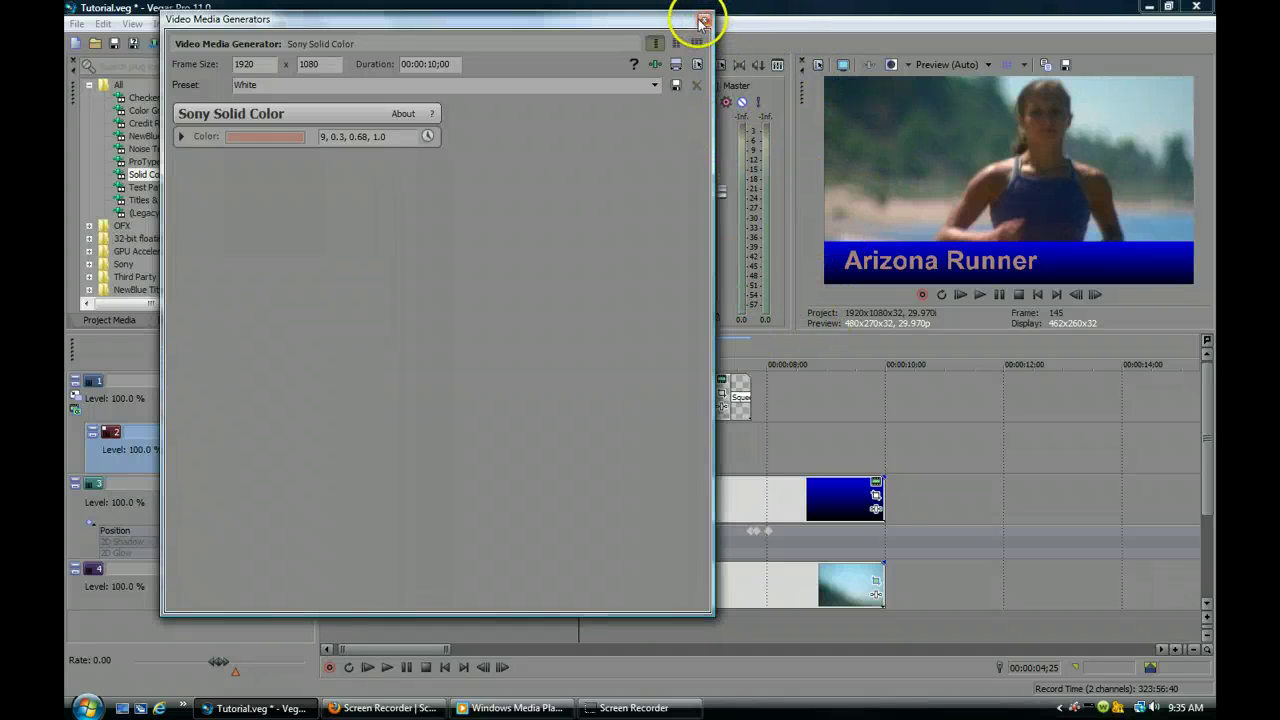
pyautogui.click(704, 21)
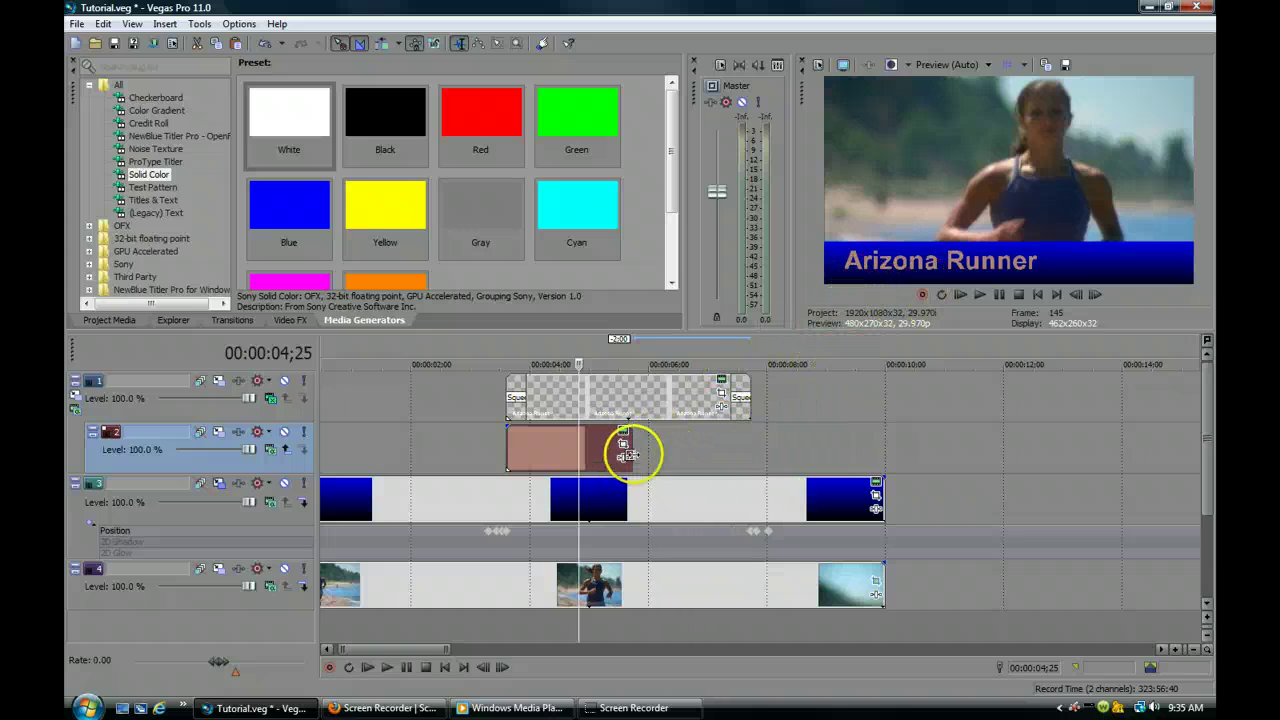
# Copy the recolored solid event and paste it on track 2 at 00:00:05;05, overlapping the end of the original
pyautogui.click(545, 446)
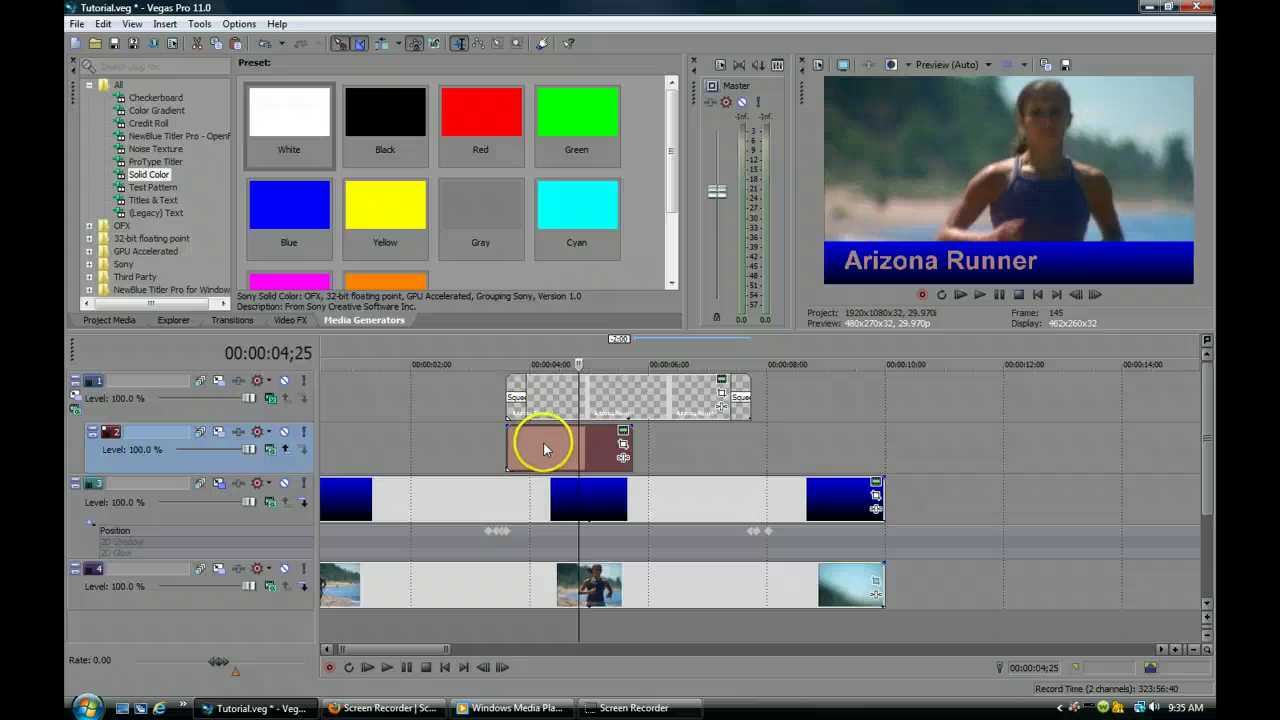
pyautogui.rightClick(548, 446)
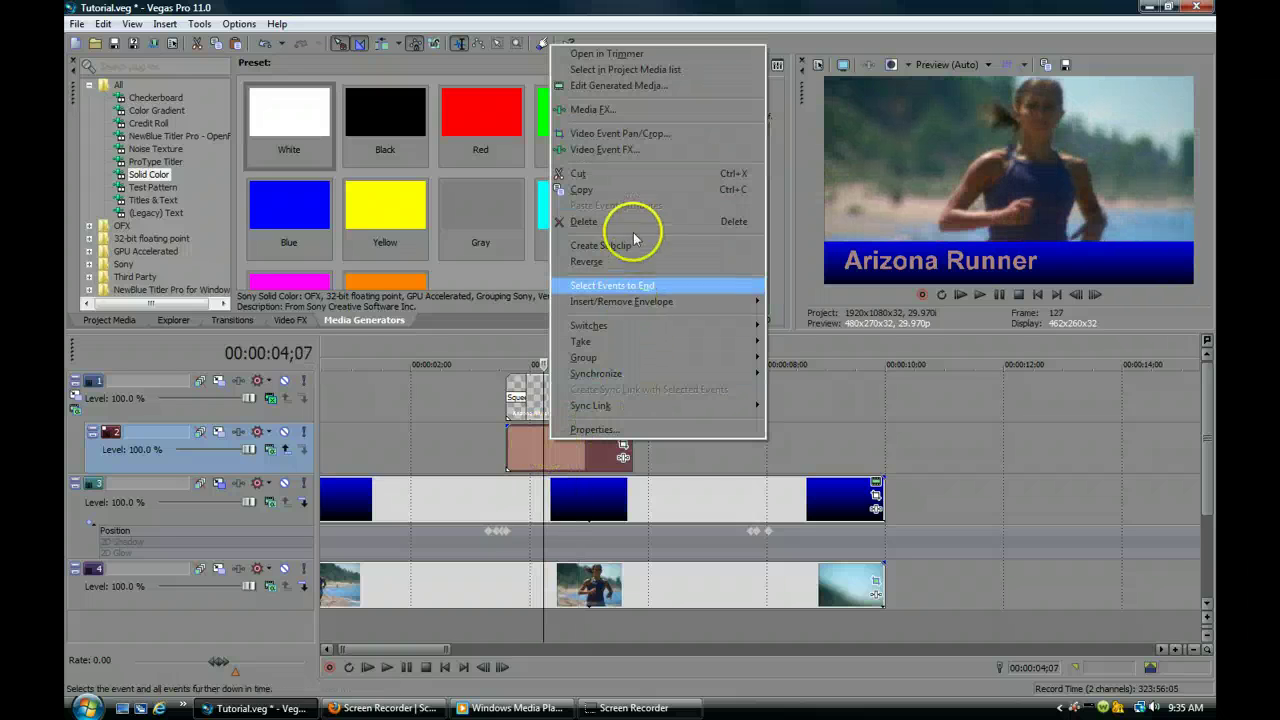
pyautogui.click(614, 178)
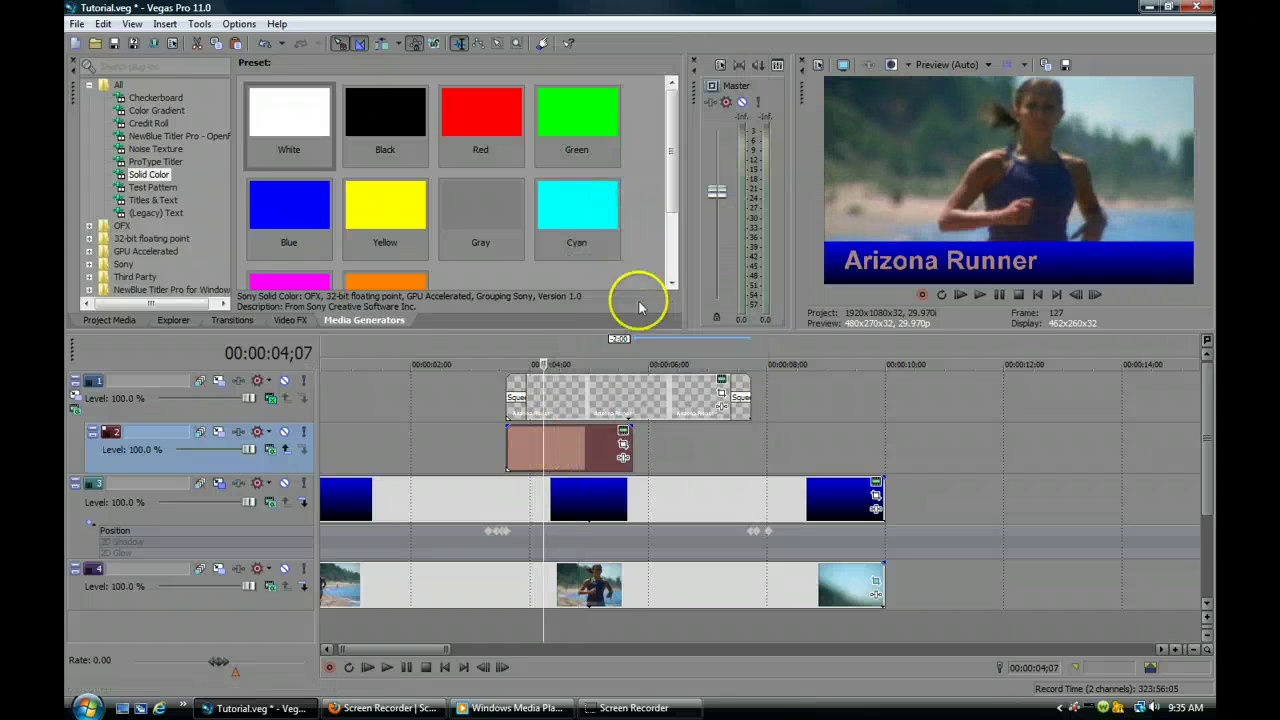
pyautogui.click(598, 456)
pyautogui.rightClick(653, 452)
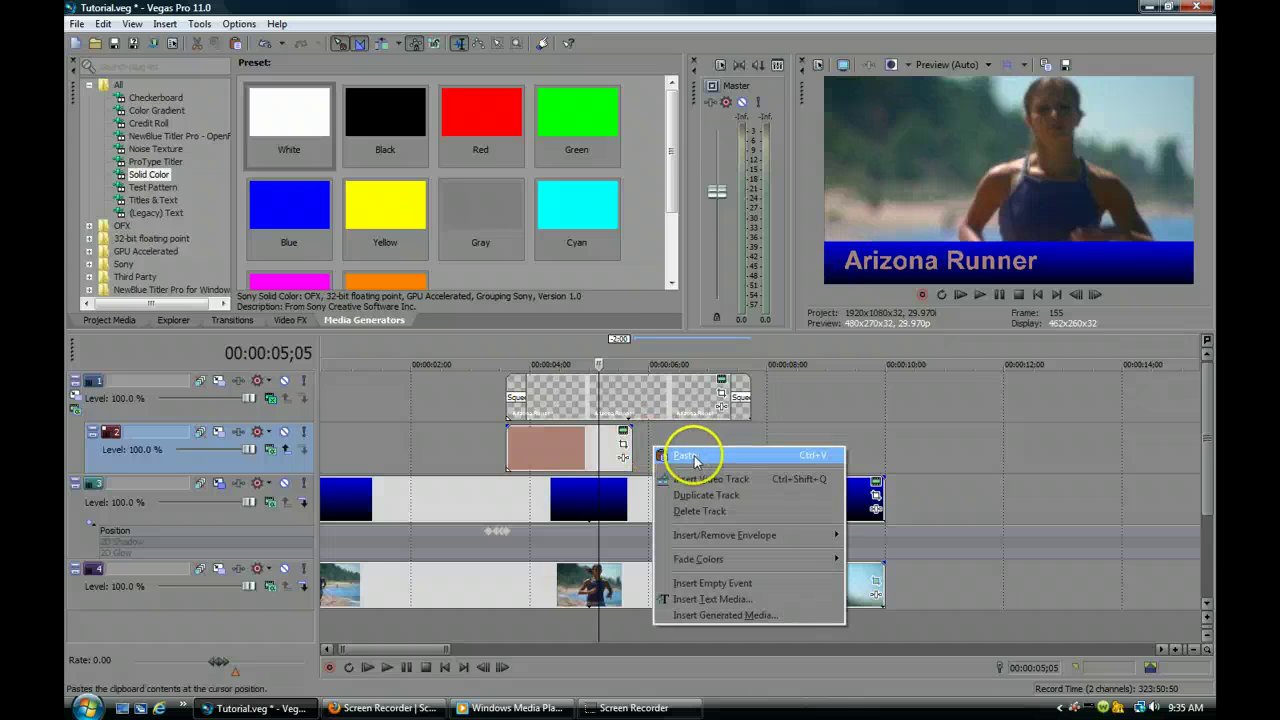
pyautogui.click(686, 450)
pyautogui.click(748, 306)
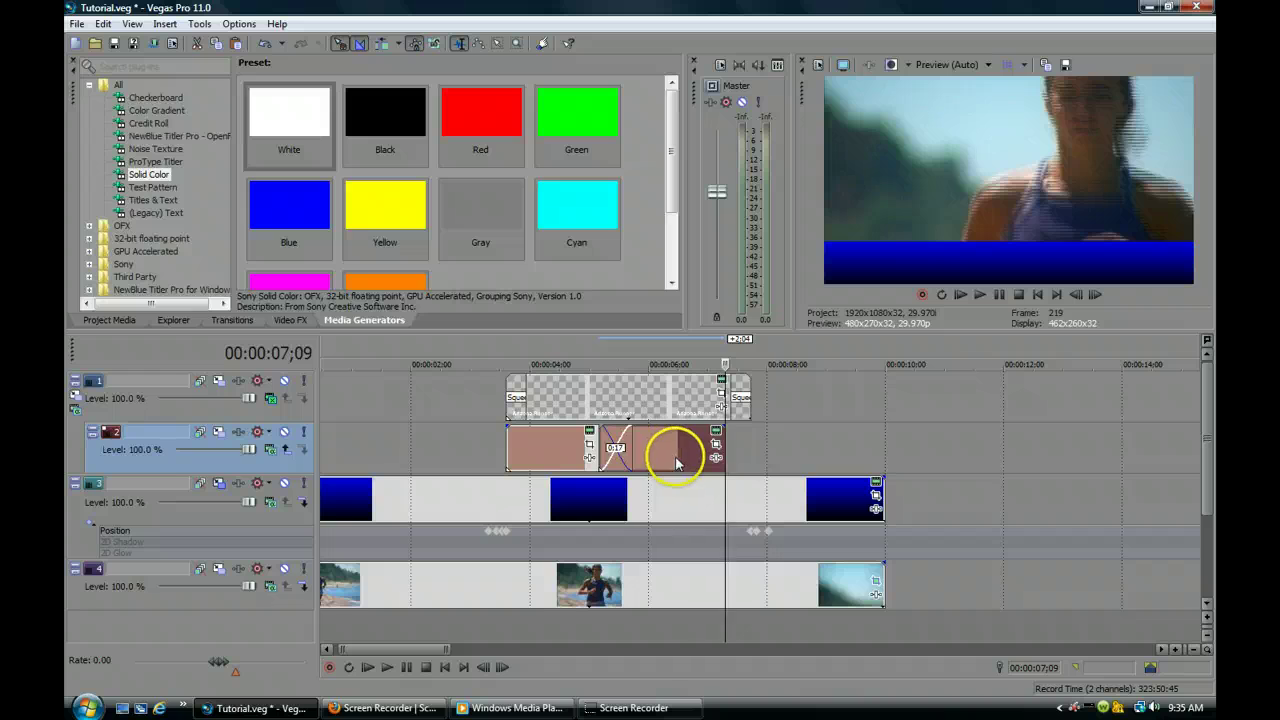
# Extend the pasted solid event to the end of the text event and widen the crossfade between the two solids to 1:11
pyautogui.moveTo(632, 463); pyautogui.dragTo(690, 467)
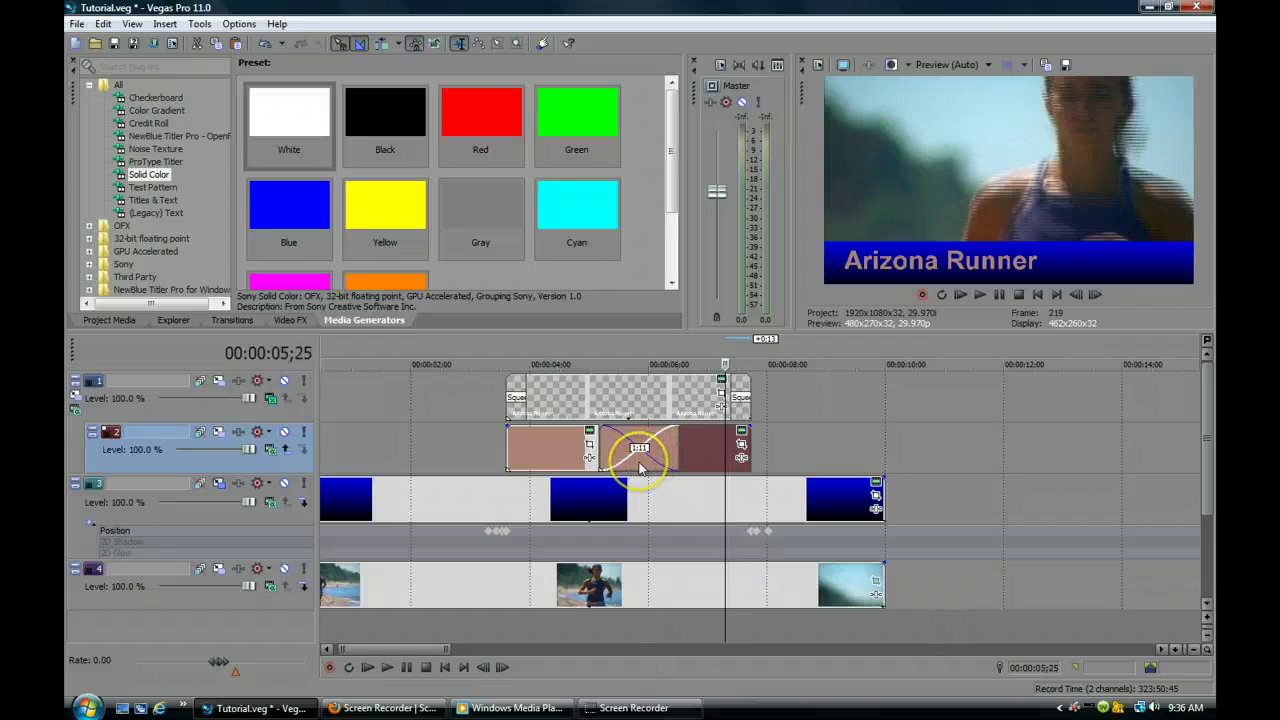
pyautogui.click(640, 466)
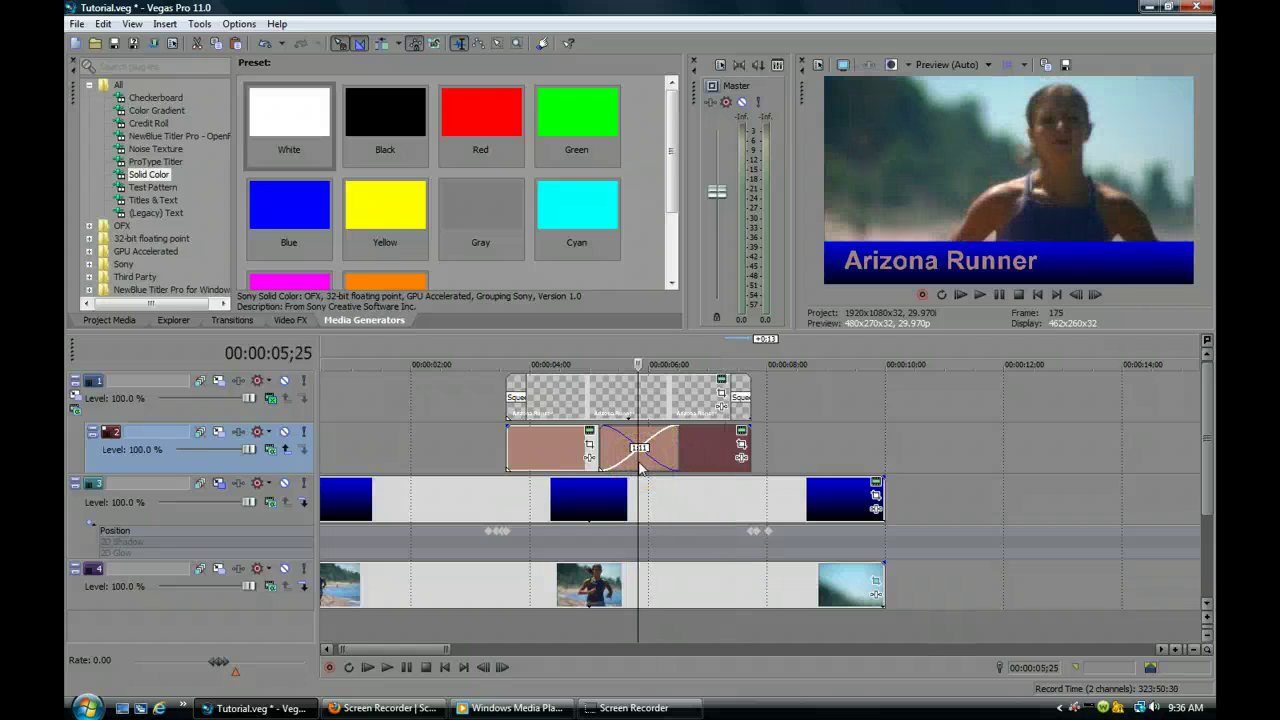
# Apply the Push In, Right, Yellow Border transition preset to the crossfade between the two solid events
pyautogui.click(236, 322)
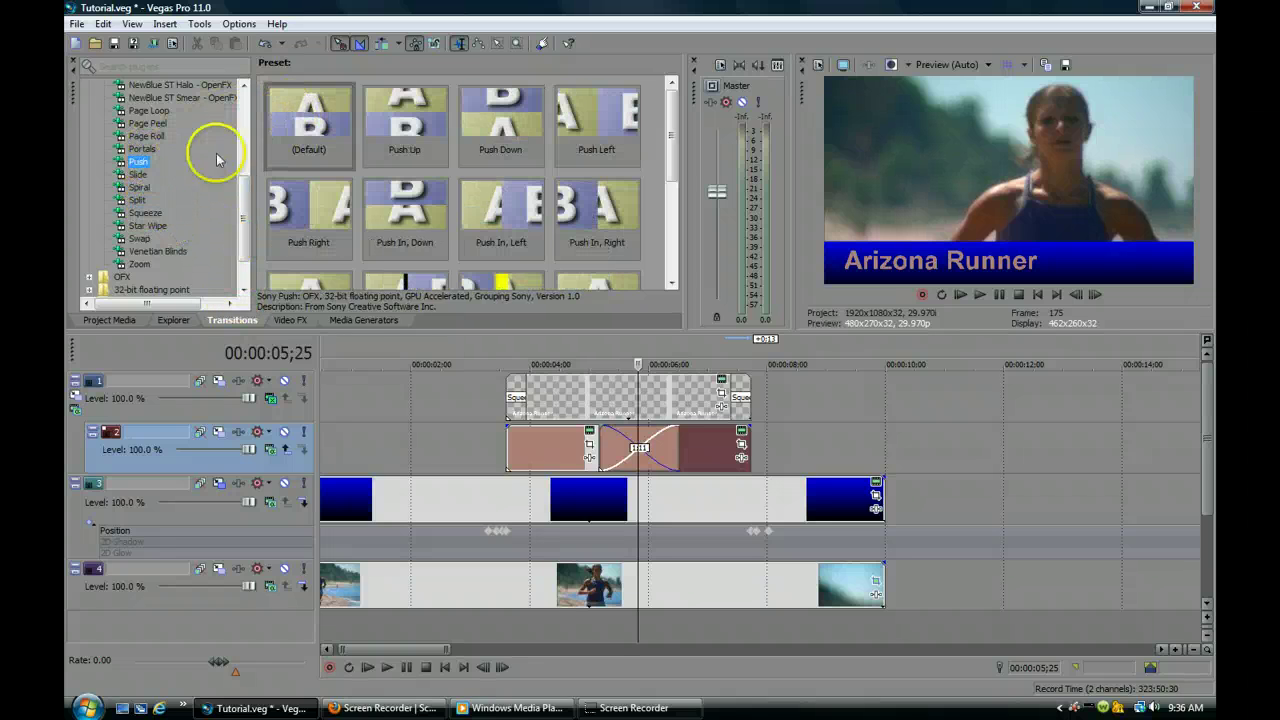
pyautogui.moveTo(672, 122); pyautogui.dragTo(669, 206)
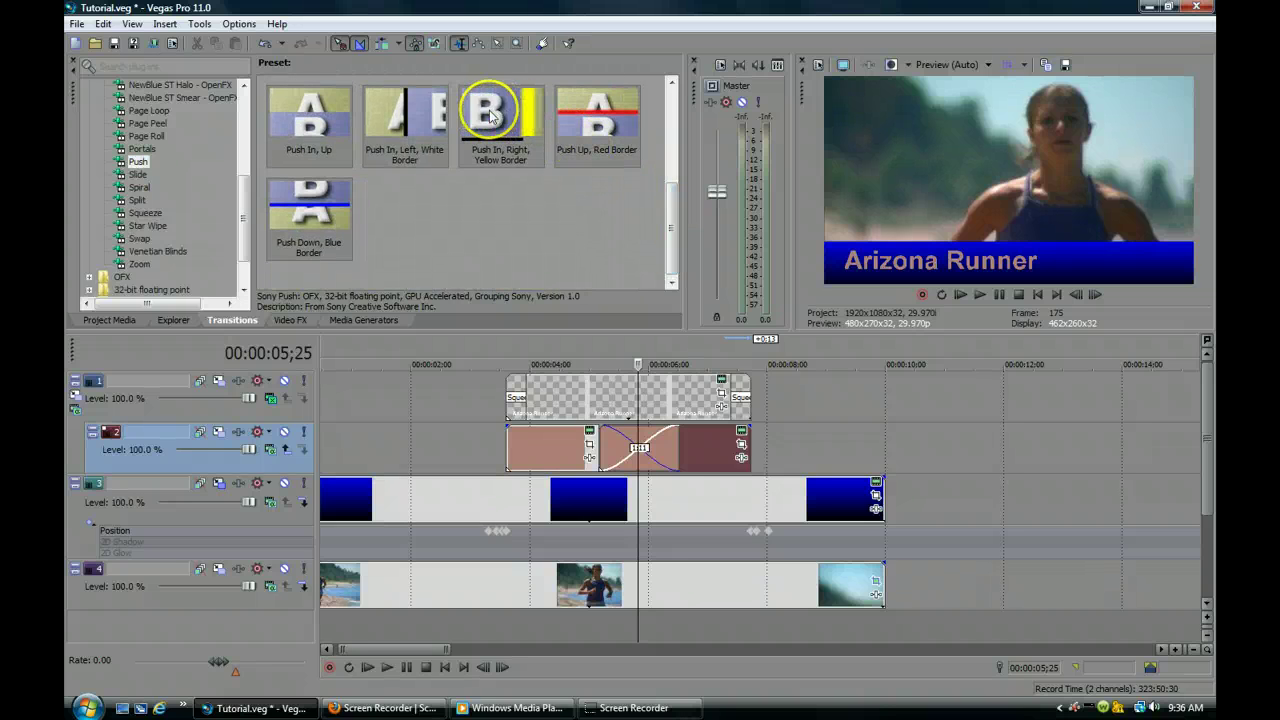
pyautogui.moveTo(509, 118); pyautogui.dragTo(618, 449)
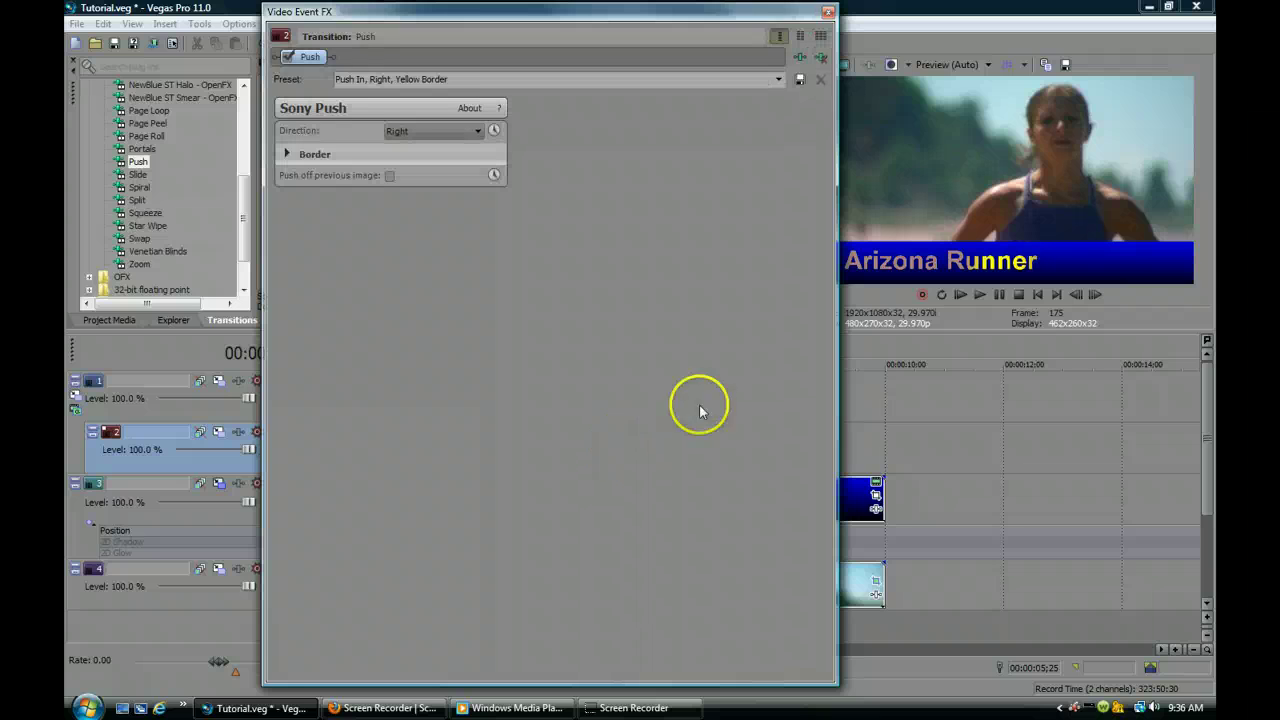
# Change the Push transition's border color to white (0, 0.0, 1.0)
pyautogui.moveTo(760, 14); pyautogui.dragTo(591, 20)
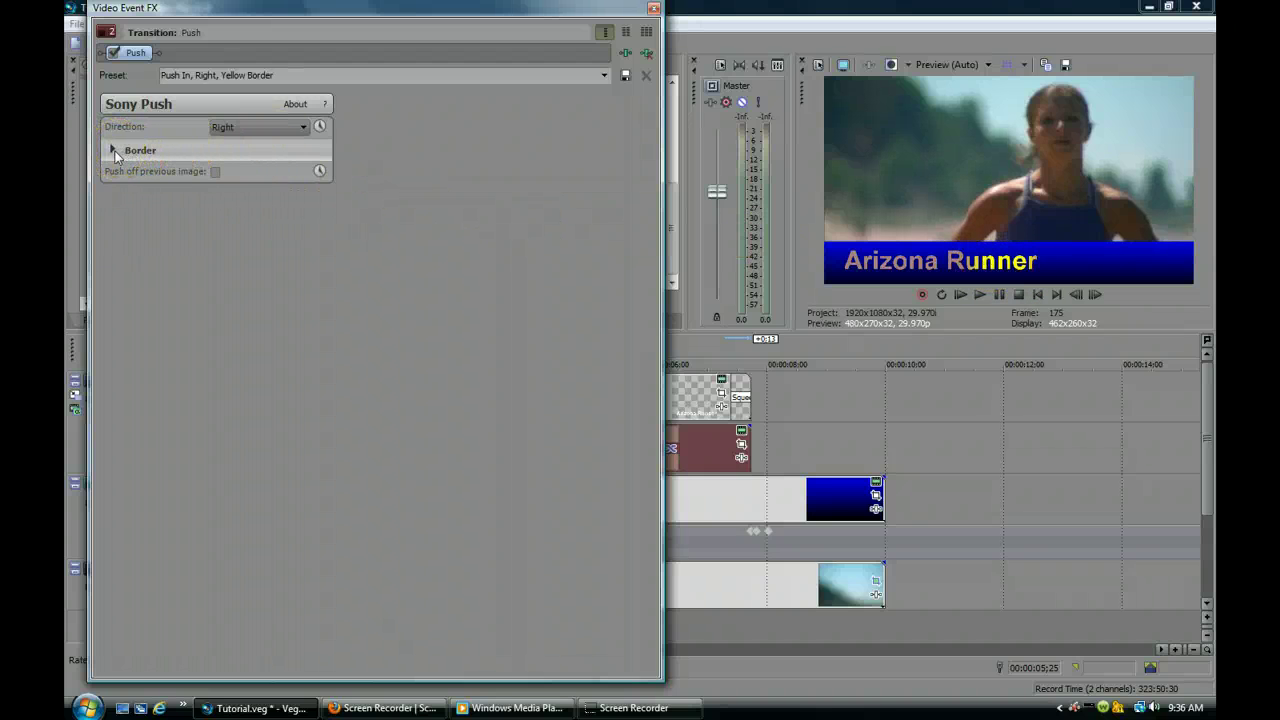
pyautogui.click(114, 151)
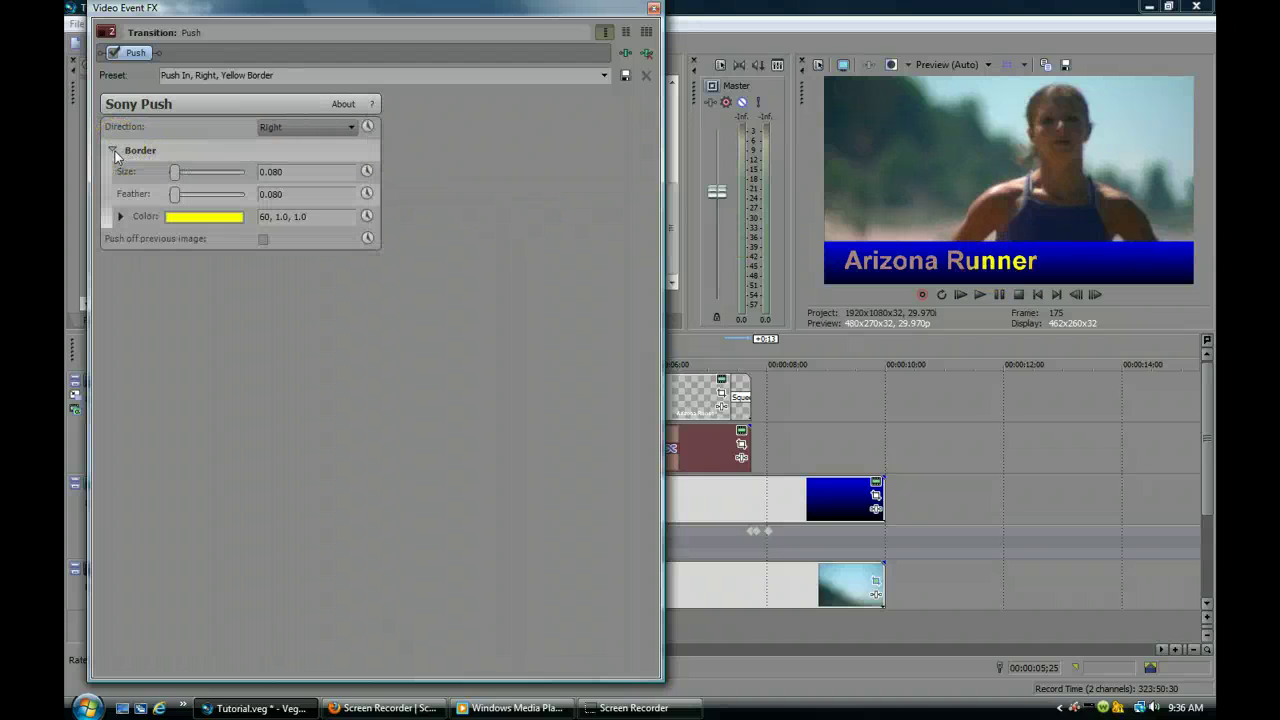
pyautogui.click(222, 219)
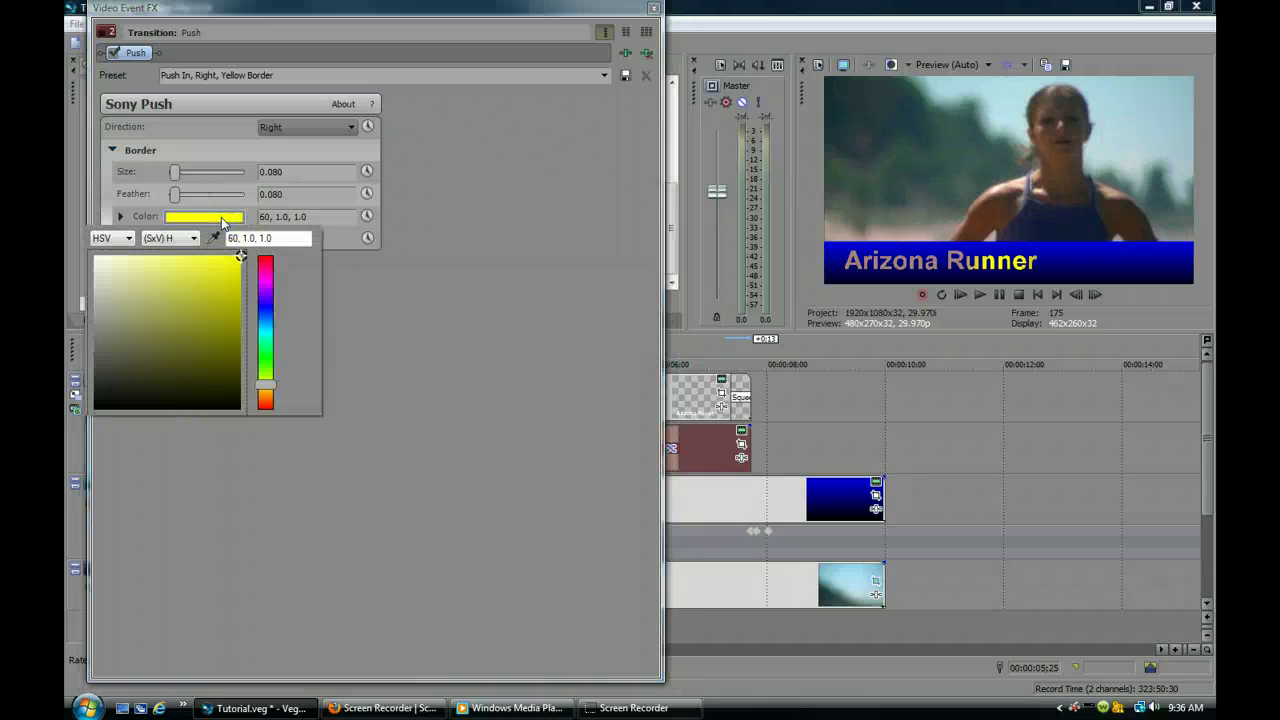
pyautogui.click(96, 260)
pyautogui.moveTo(96, 260); pyautogui.dragTo(93, 255)
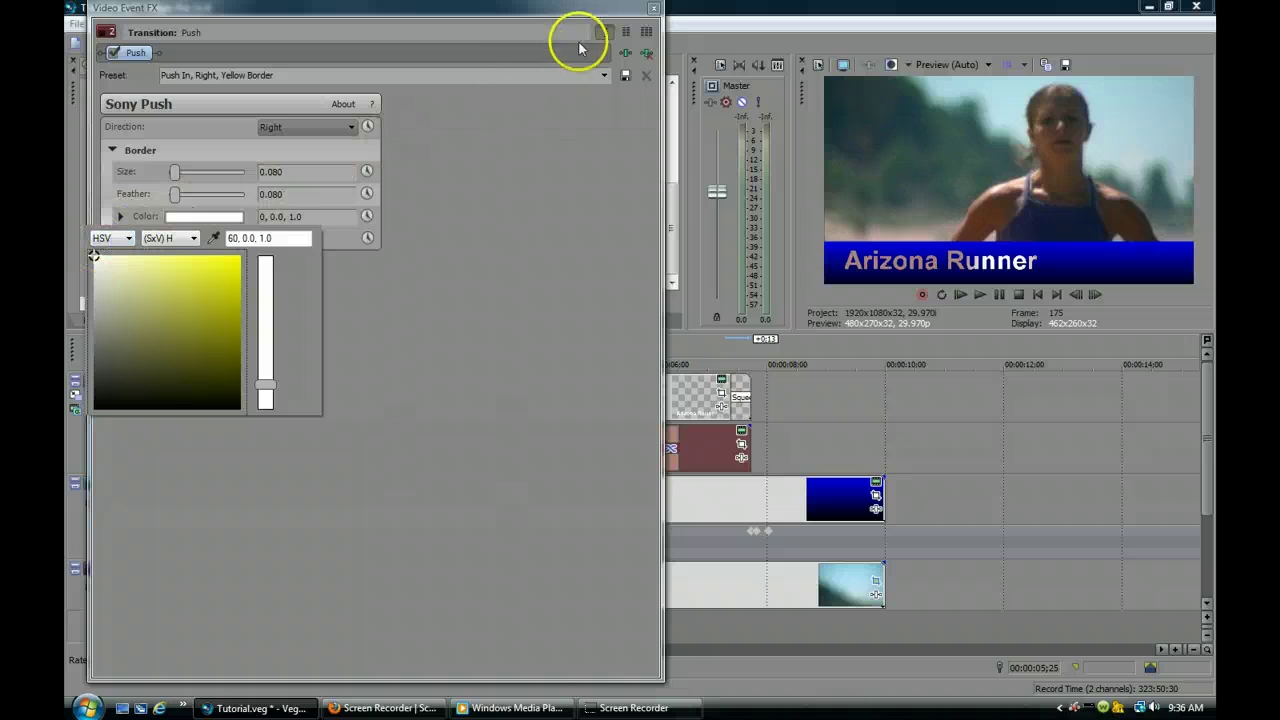
pyautogui.click(652, 12)
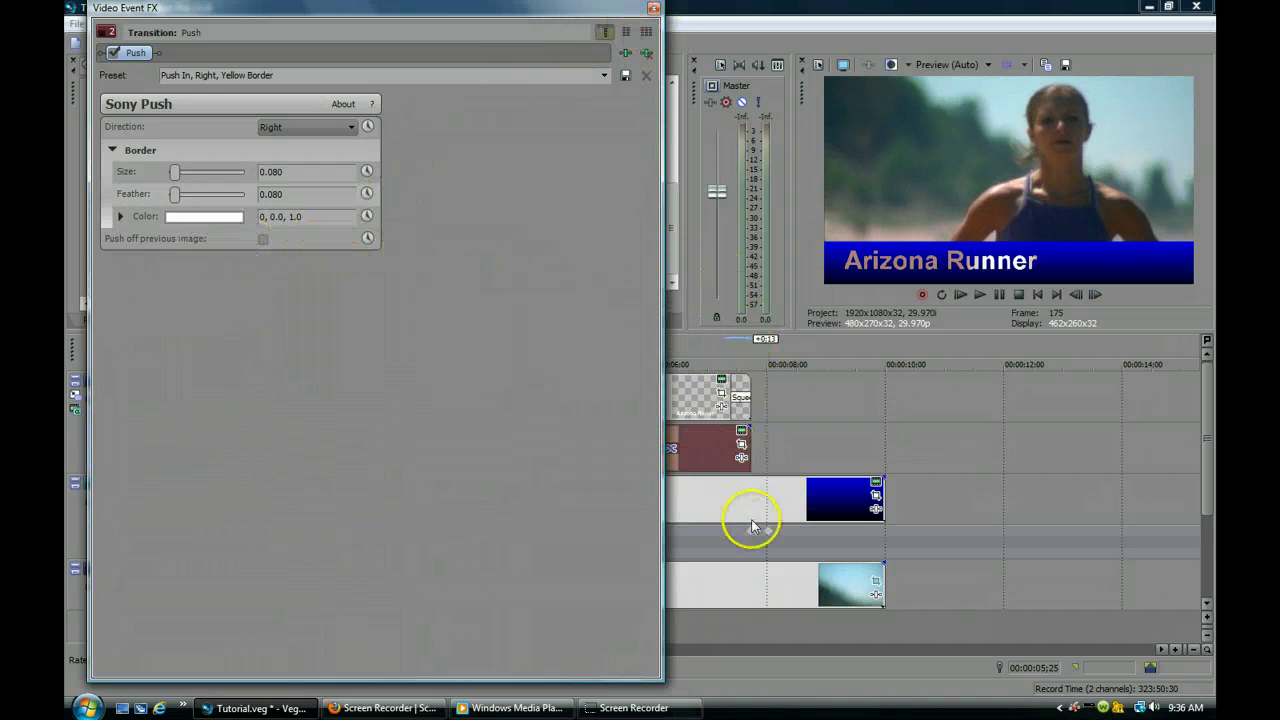
# Check the white border at 00:00:05;20 and 00:00:05;15, and reduce the Push transition's border feather to 0.042
pyautogui.moveTo(570, 22); pyautogui.dragTo(483, 27)
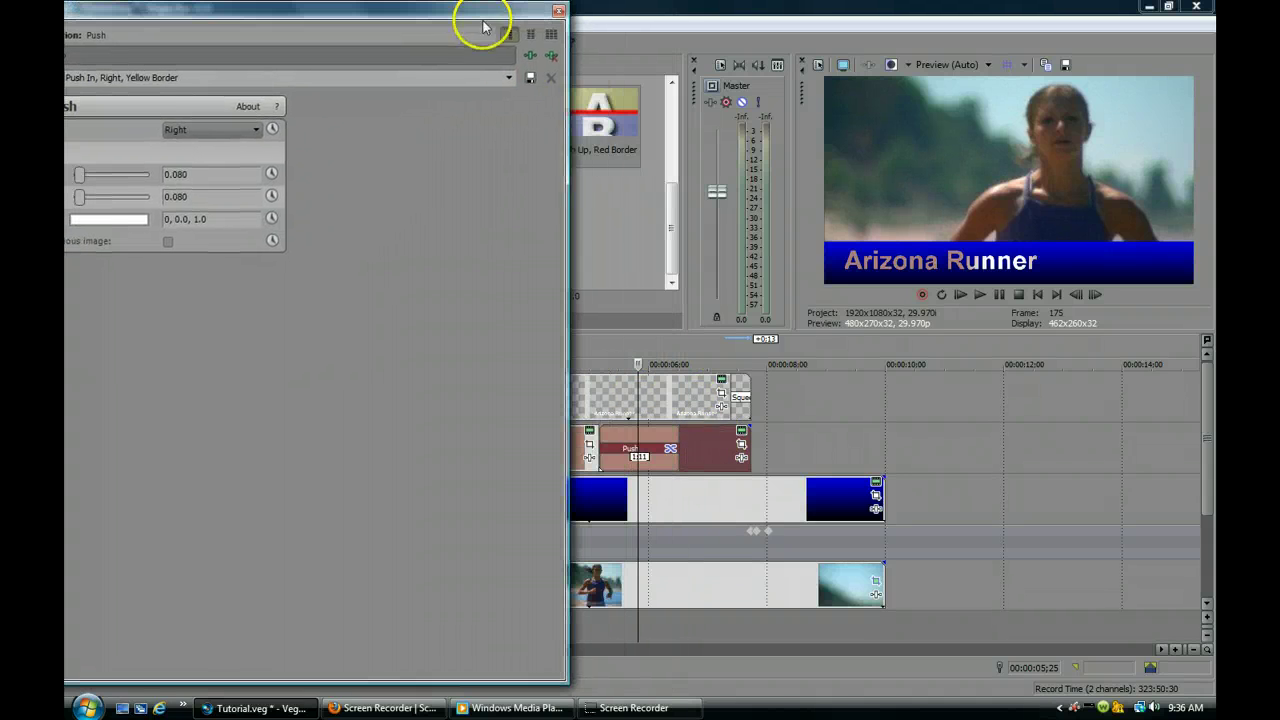
pyautogui.click(629, 468)
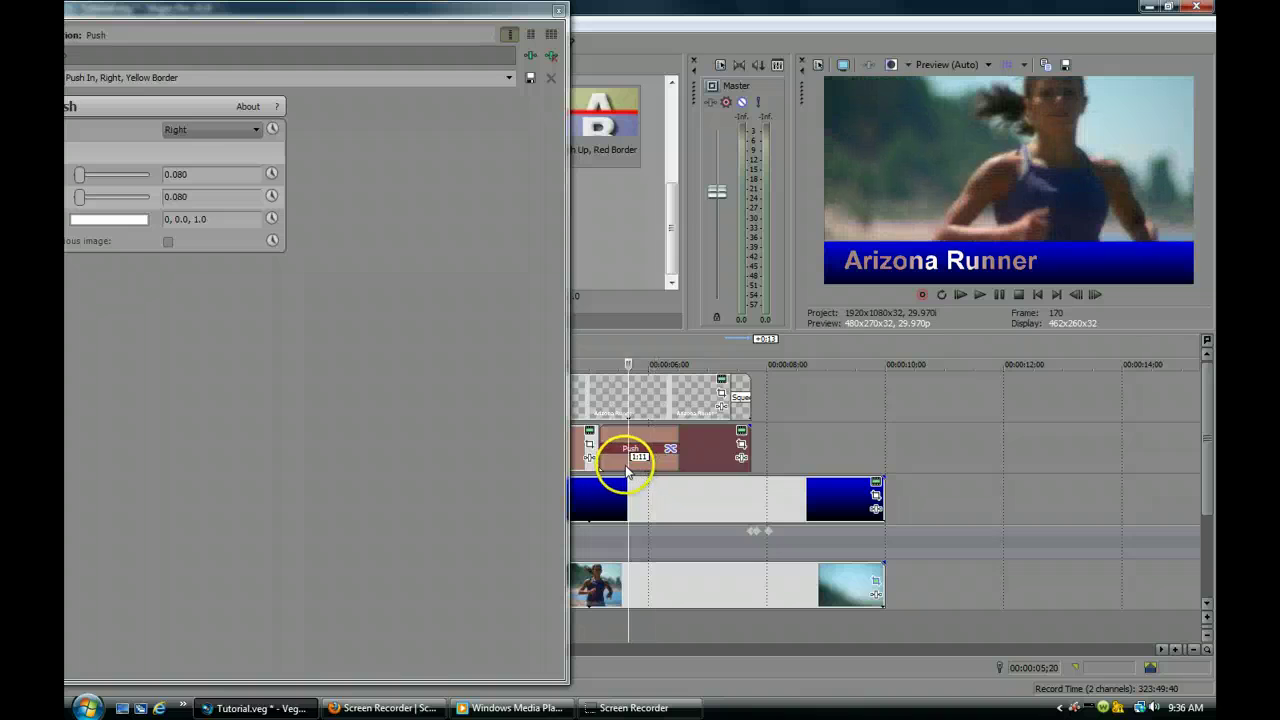
pyautogui.click(619, 468)
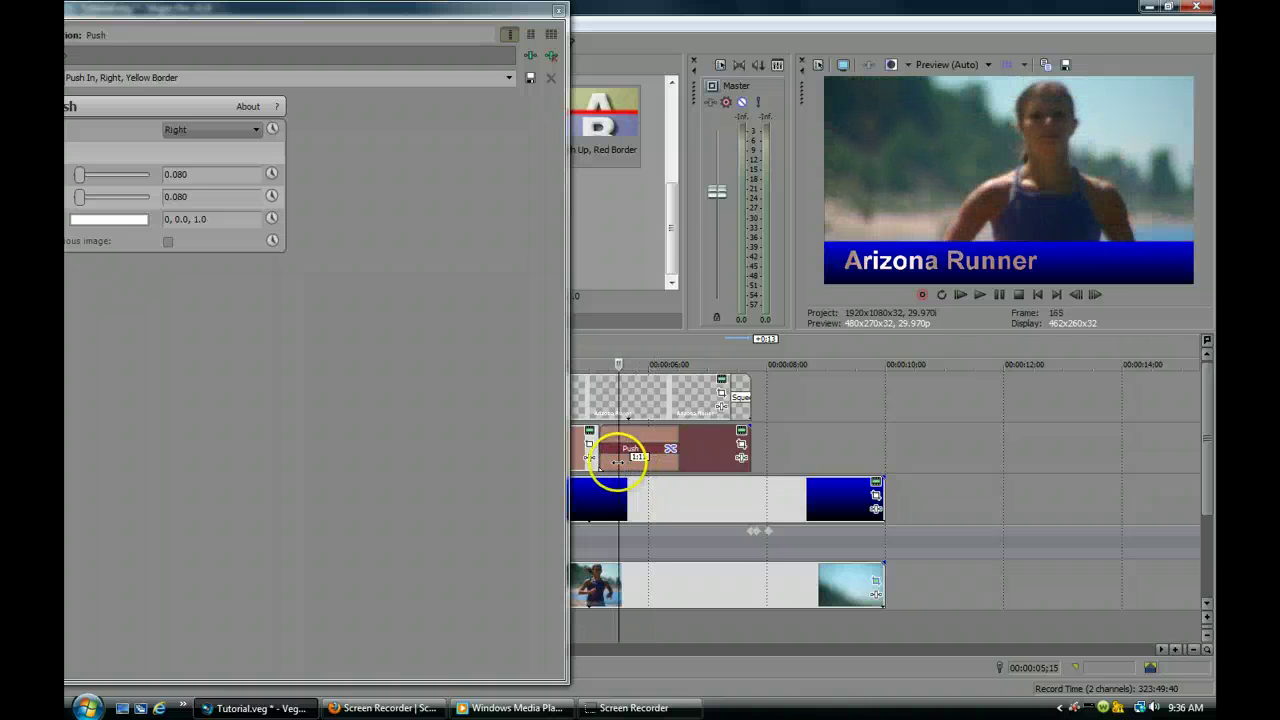
pyautogui.moveTo(222, 14); pyautogui.dragTo(342, 14)
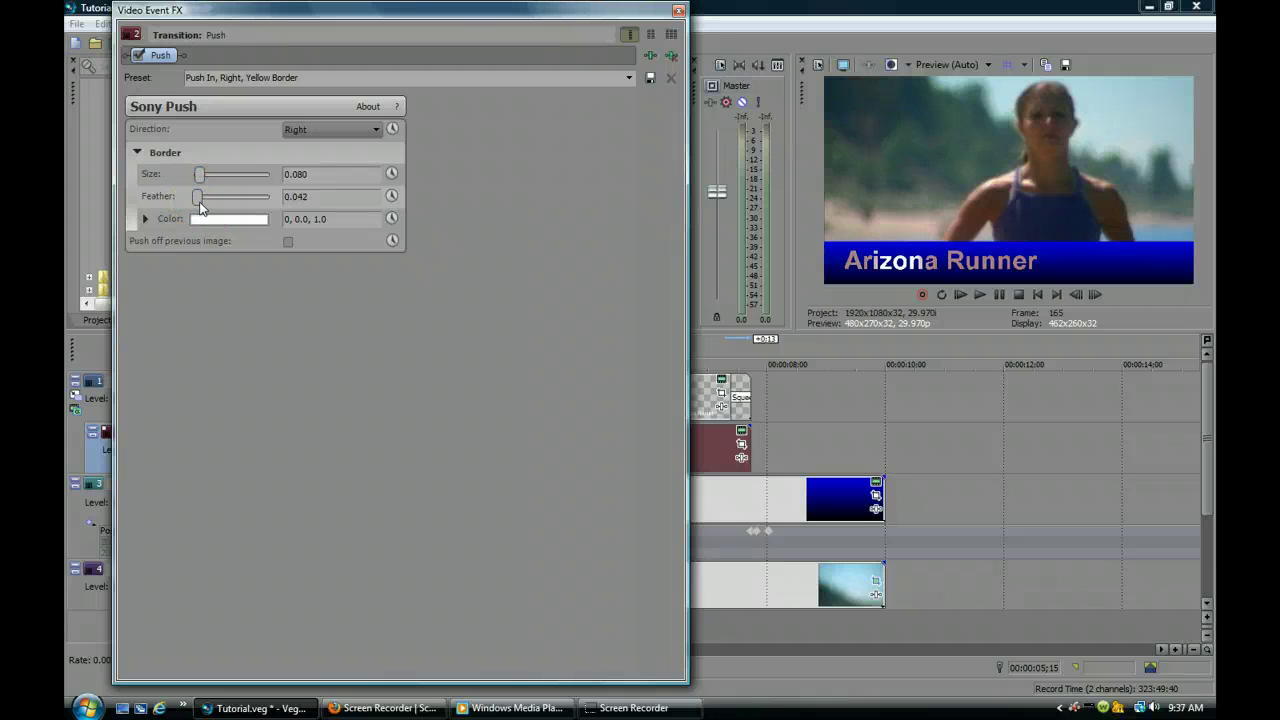
pyautogui.click(677, 12)
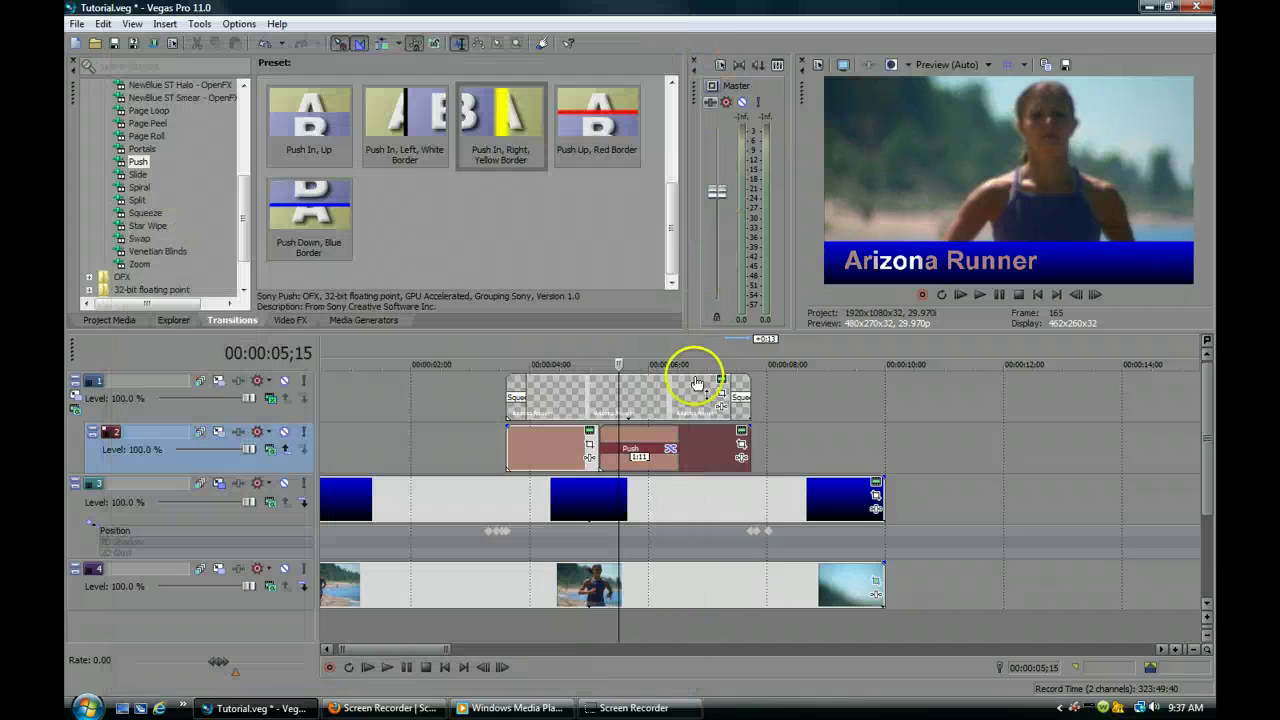
# Play the Push shine across the text, and replay the whole lower-third from before its slide-in until after its slide-out
pyautogui.click(580, 446)
pyautogui.press('space')
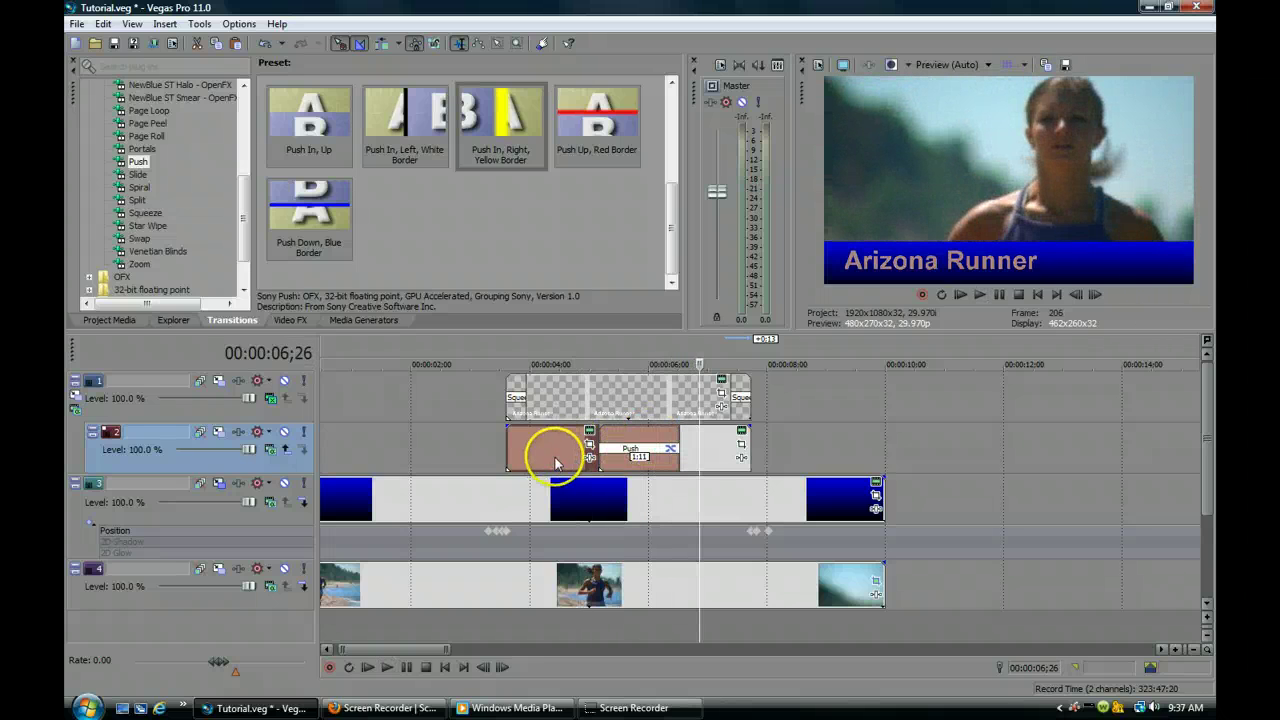
pyautogui.click(497, 448)
pyautogui.press('space')
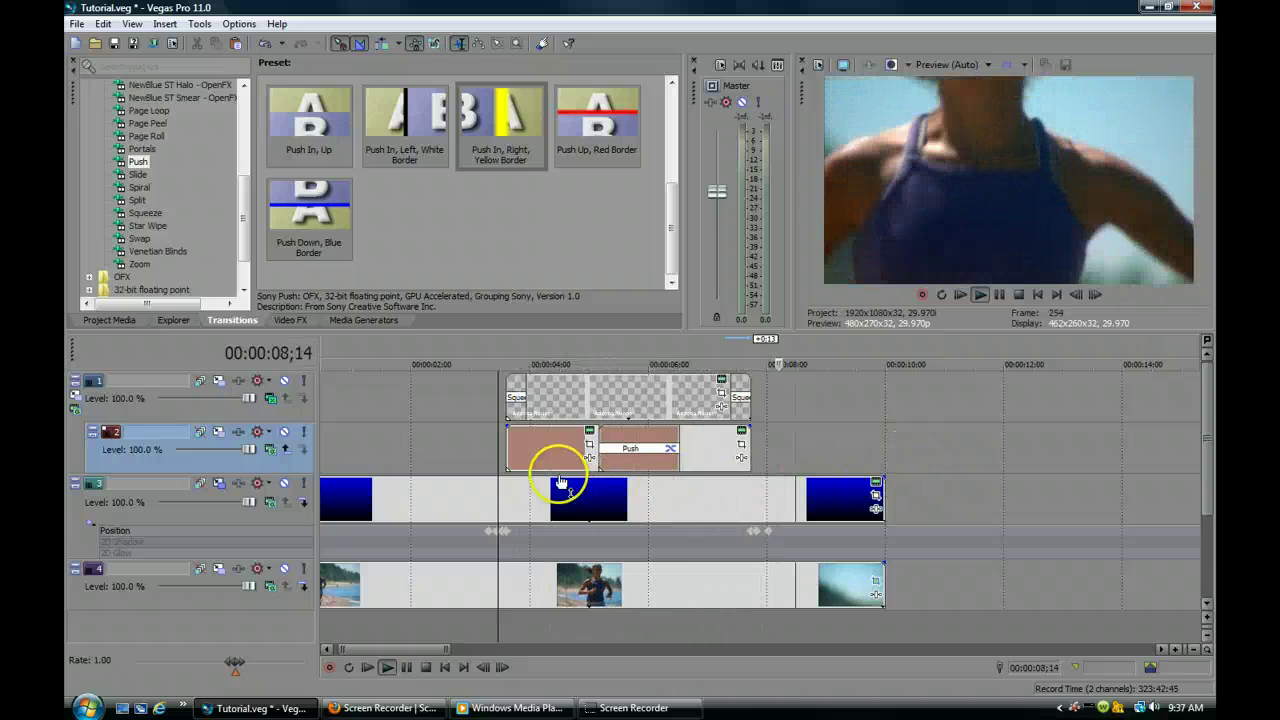
pyautogui.press('space')
pyautogui.click(490, 440)
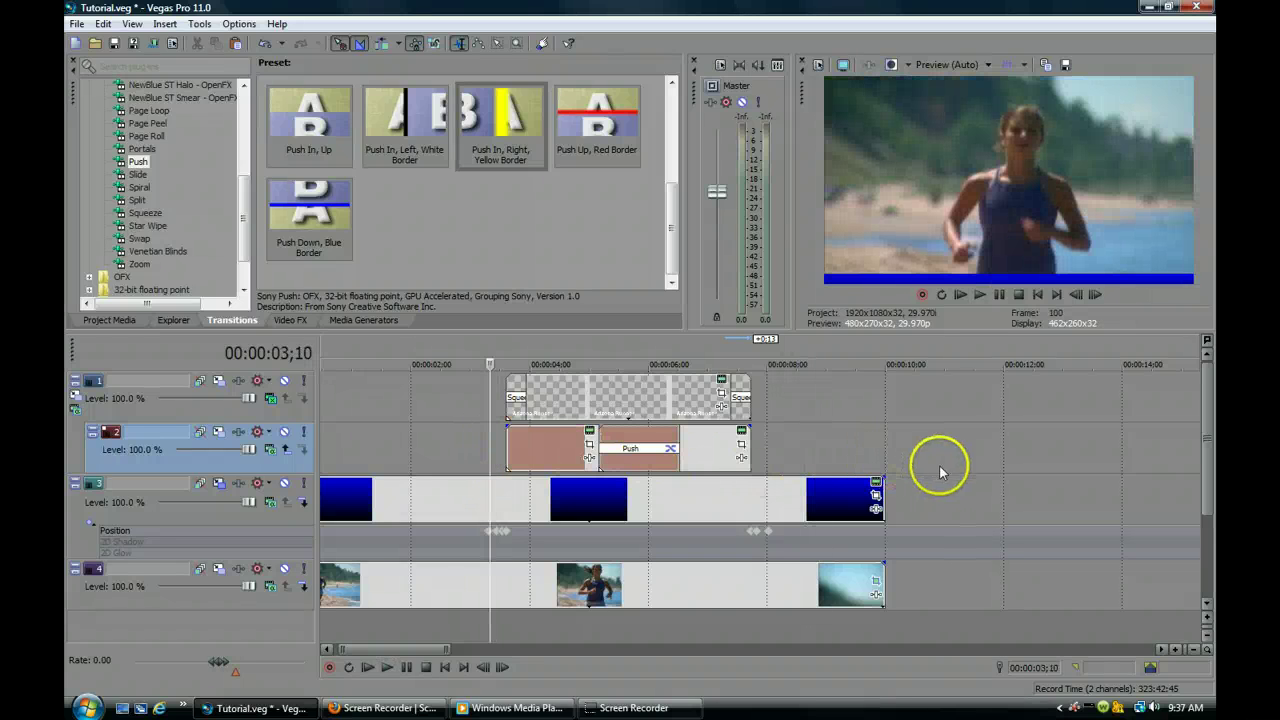
pyautogui.click(404, 455)
pyautogui.press('space')
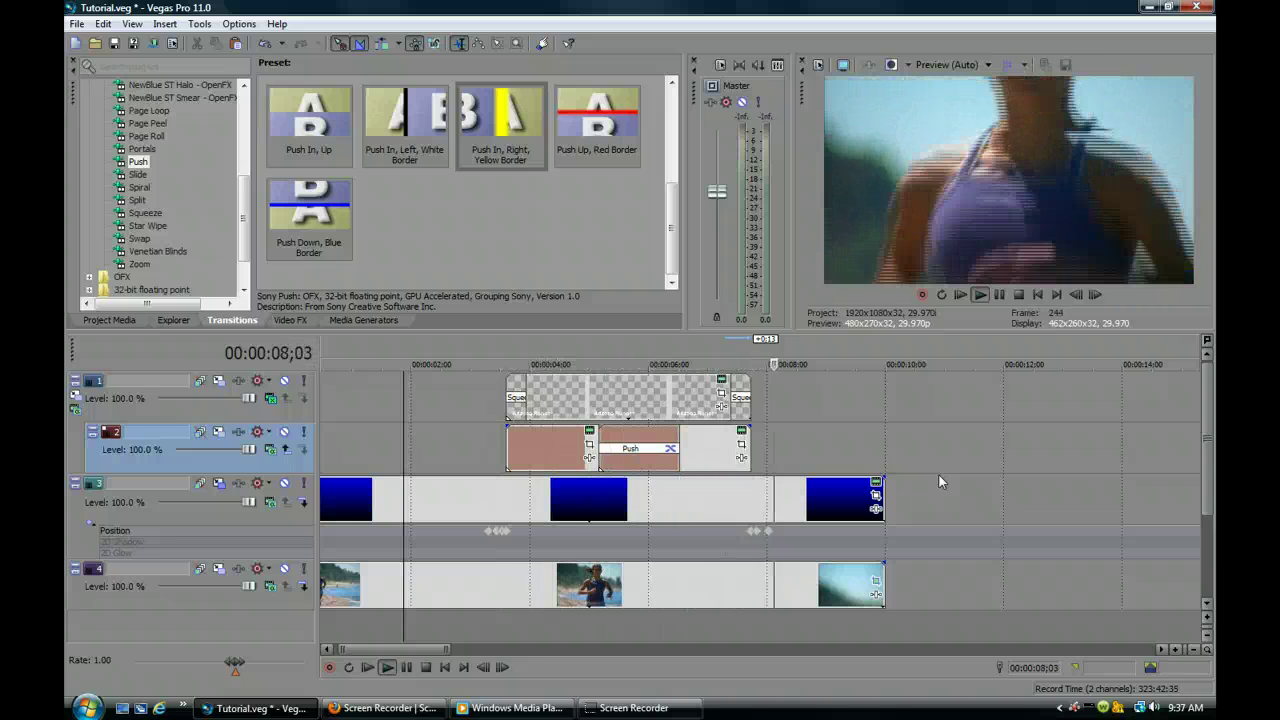
# Examine the outline and shadow options in the Arizona Runner text event's generator effects, and close the settings
pyautogui.click(772, 450)
pyautogui.click(567, 397)
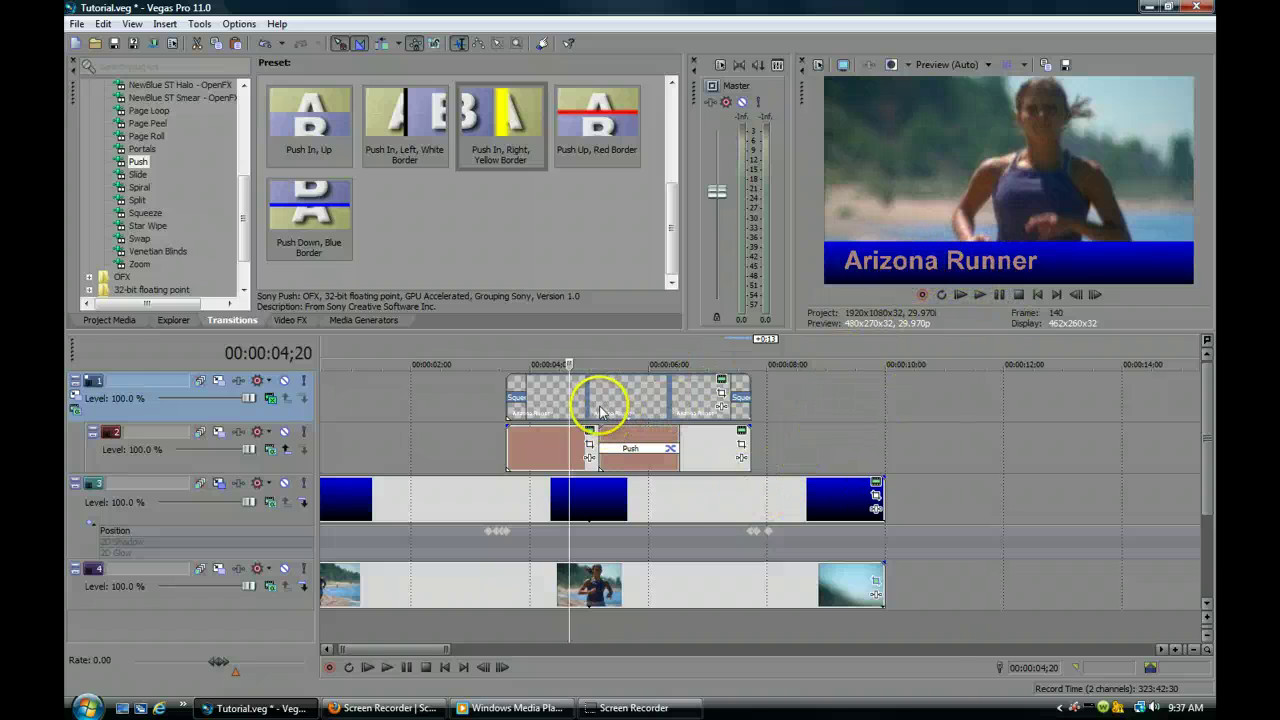
pyautogui.click(722, 383)
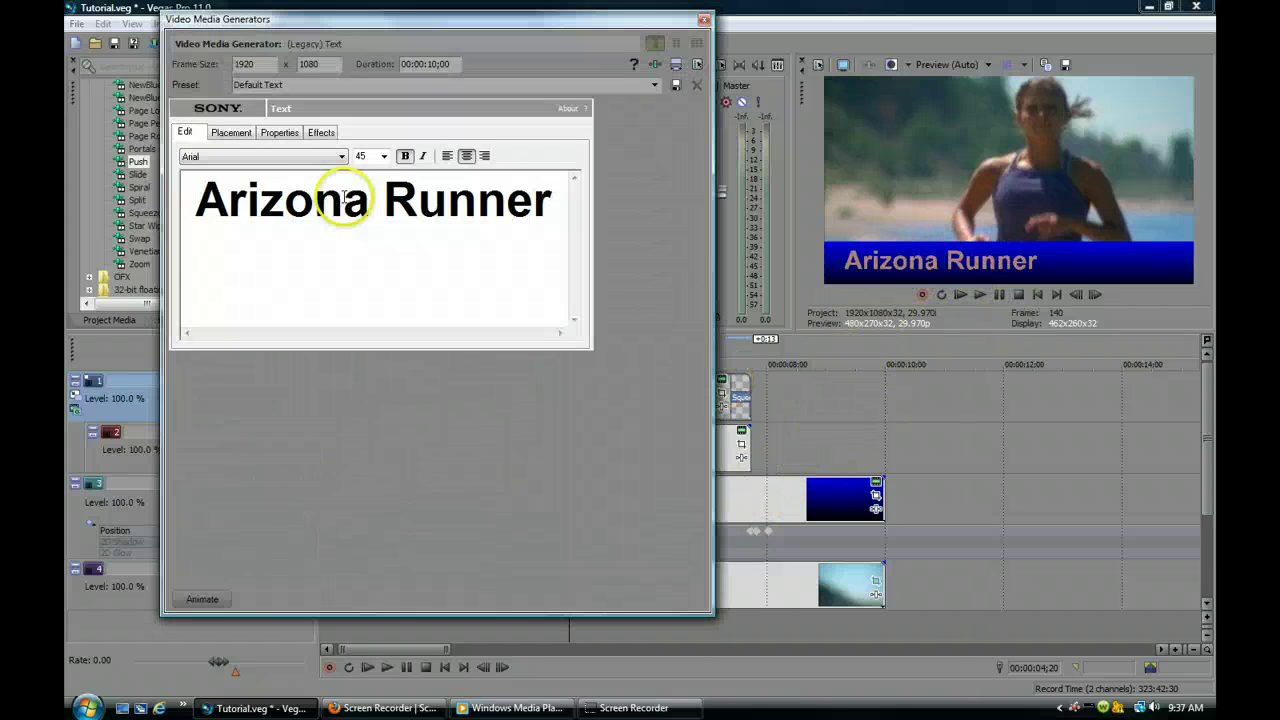
pyautogui.click(321, 134)
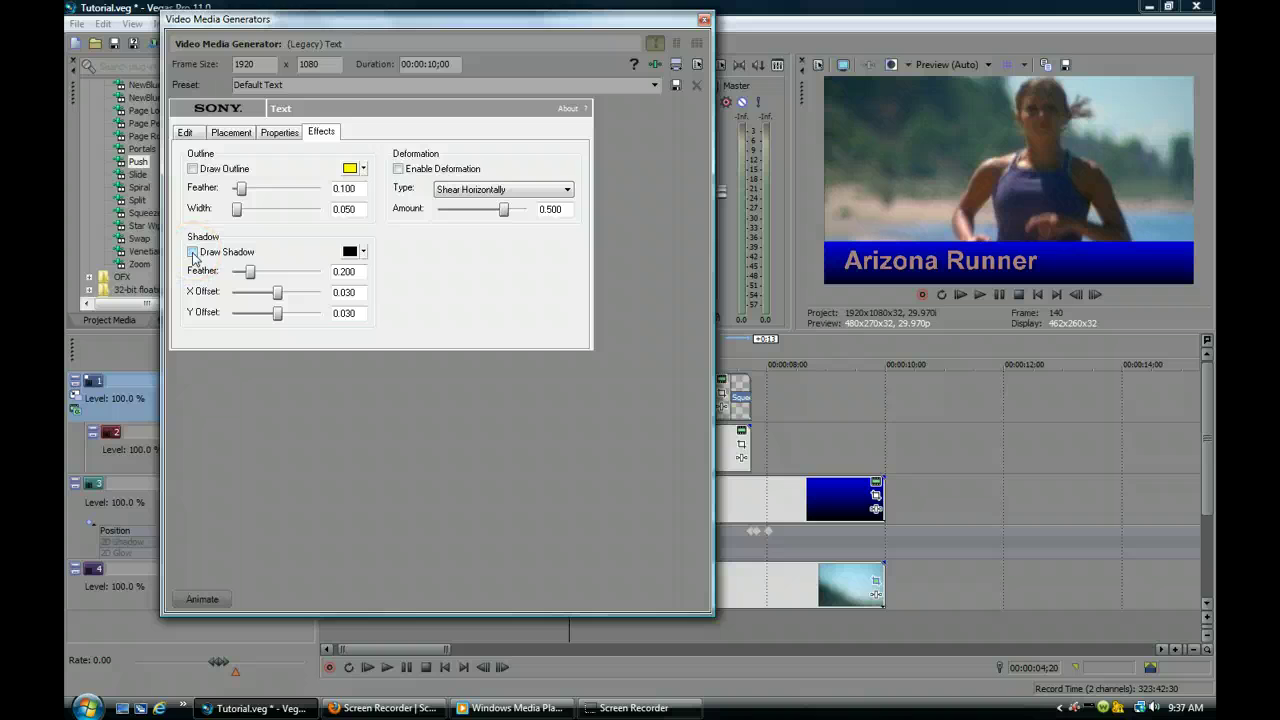
pyautogui.click(703, 20)
# Play the shine from 00:00:04;20, and replay the lower-third from just before the Arizona Runner text event begins
pyautogui.press('space')
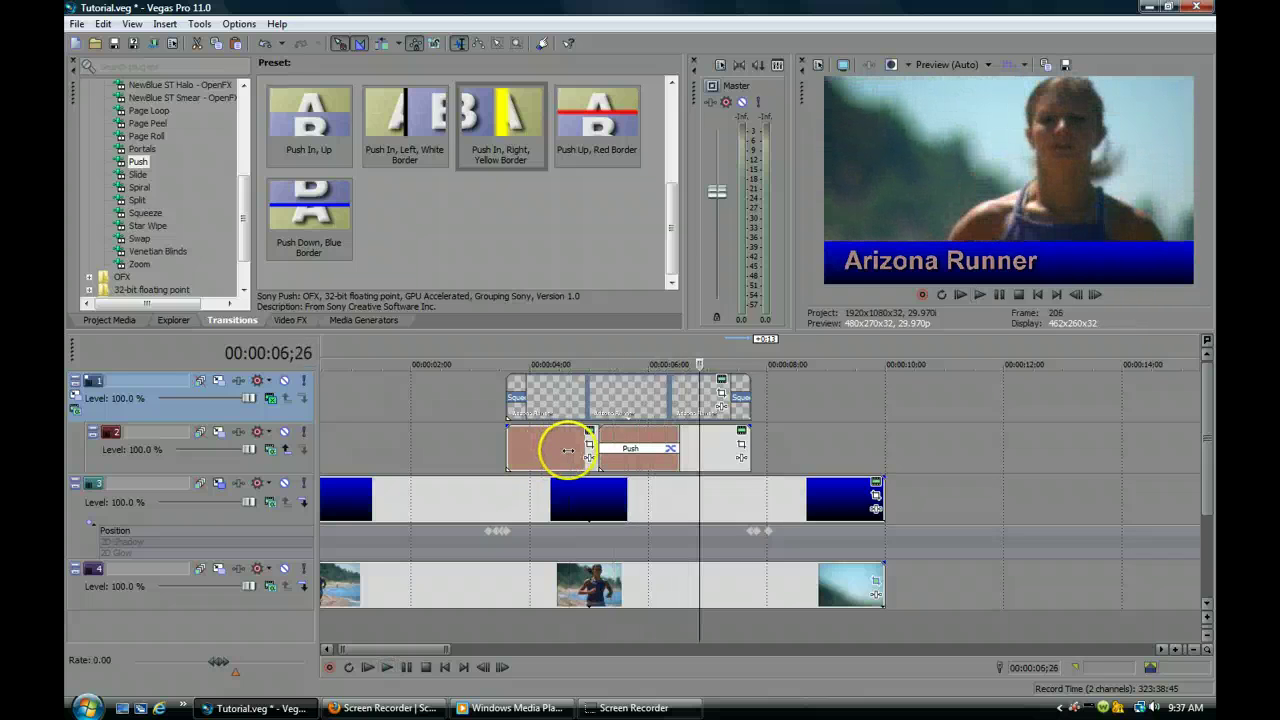
pyautogui.click(575, 398)
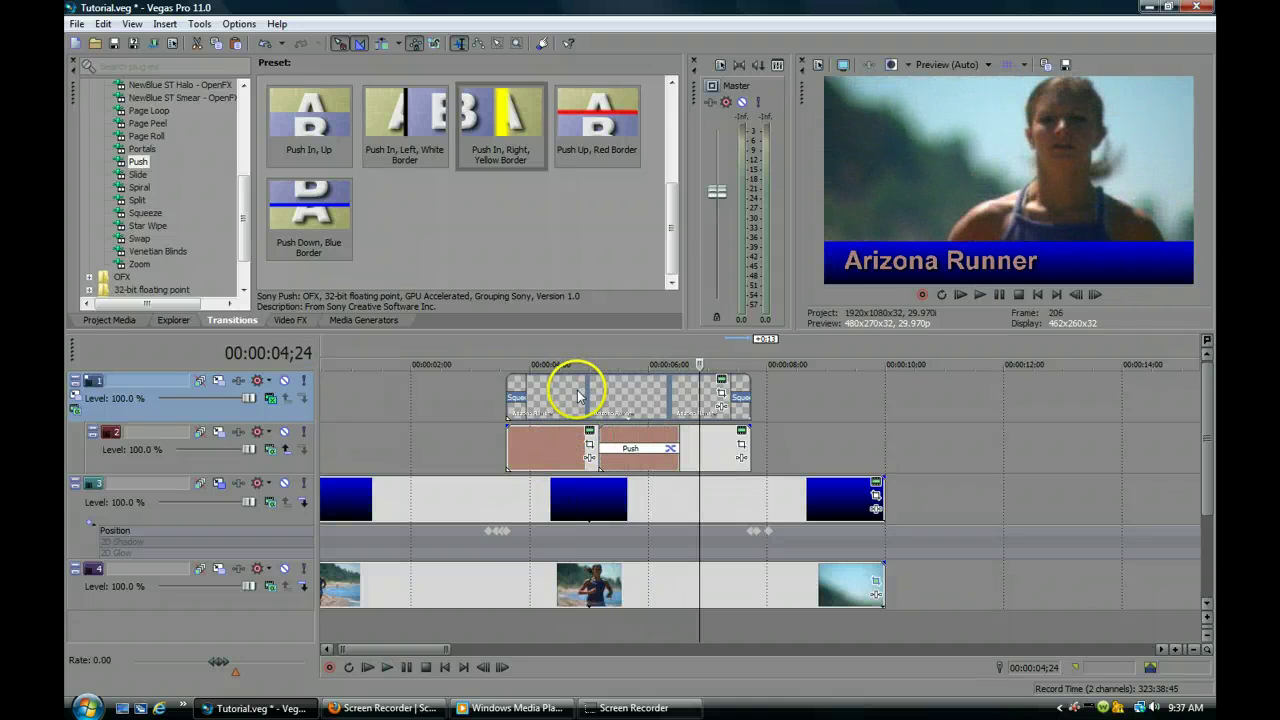
pyautogui.click(500, 408)
pyautogui.press('space')
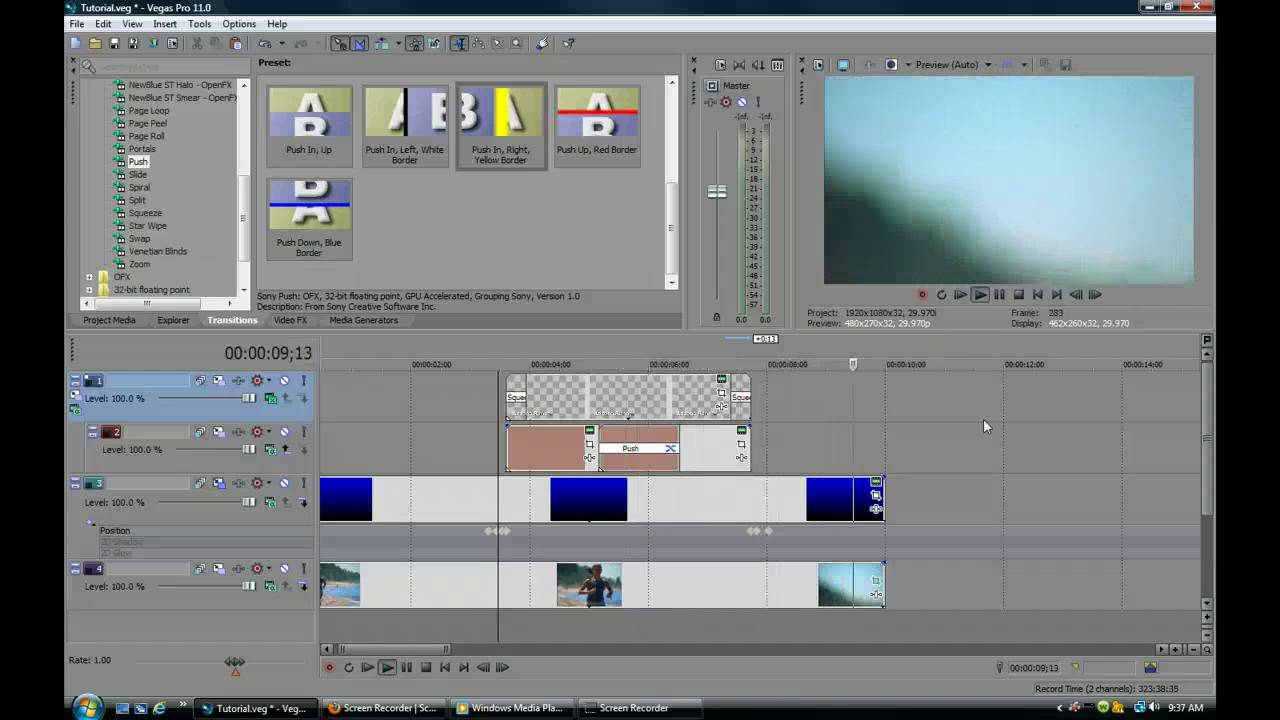
# Switch to Windows Media Player, play the Text-Tutorial video to review the lower-third, and close the player
pyautogui.click(522, 710)
pyautogui.click(647, 669)
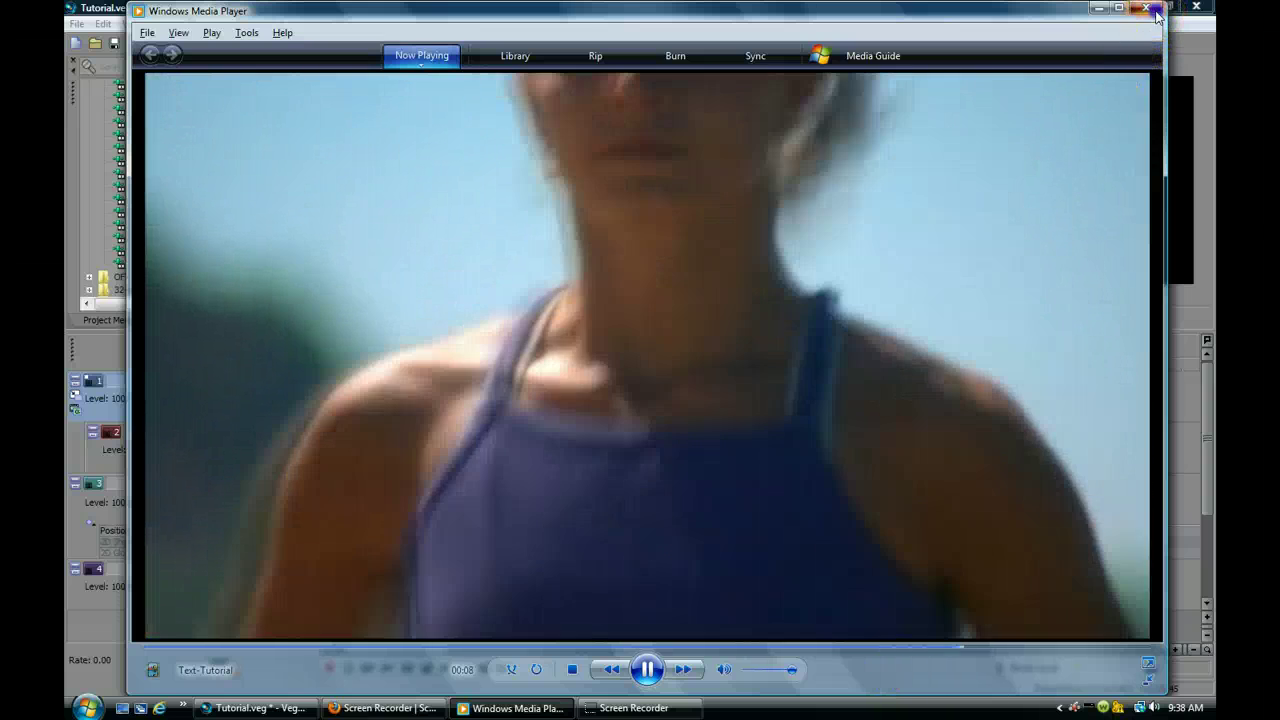
pyautogui.click(1155, 10)
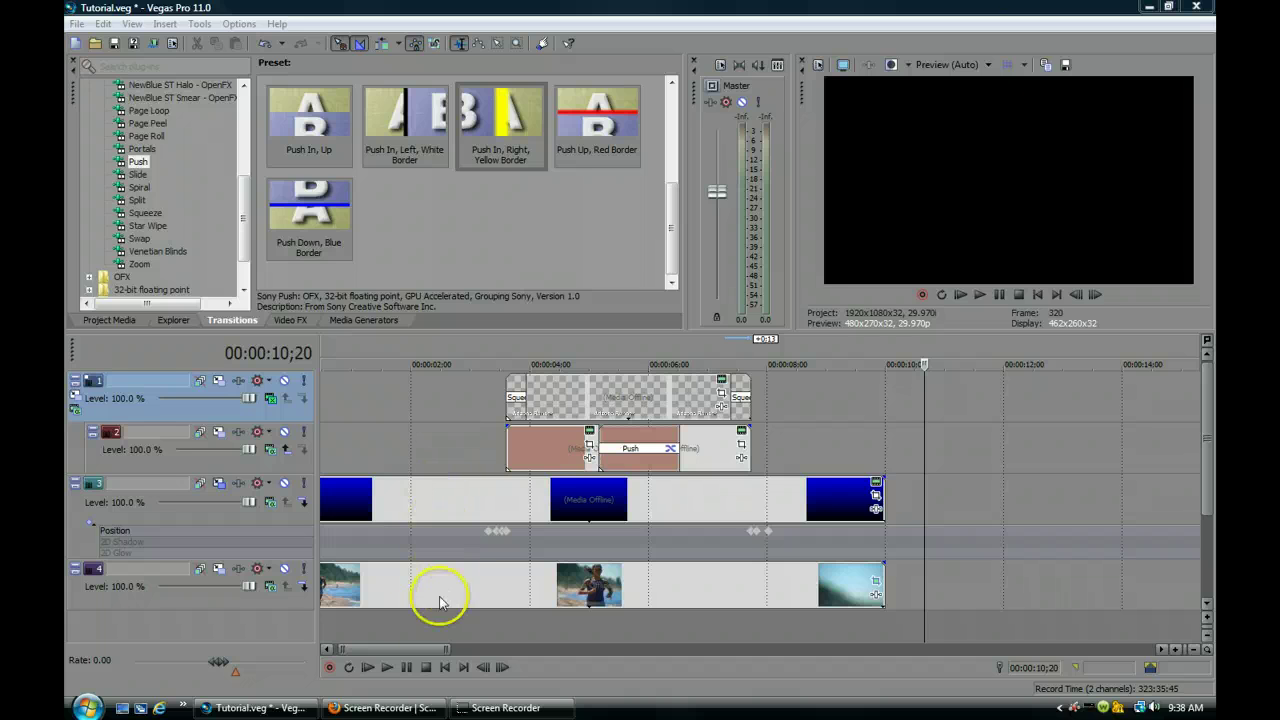
pyautogui.click(385, 708)
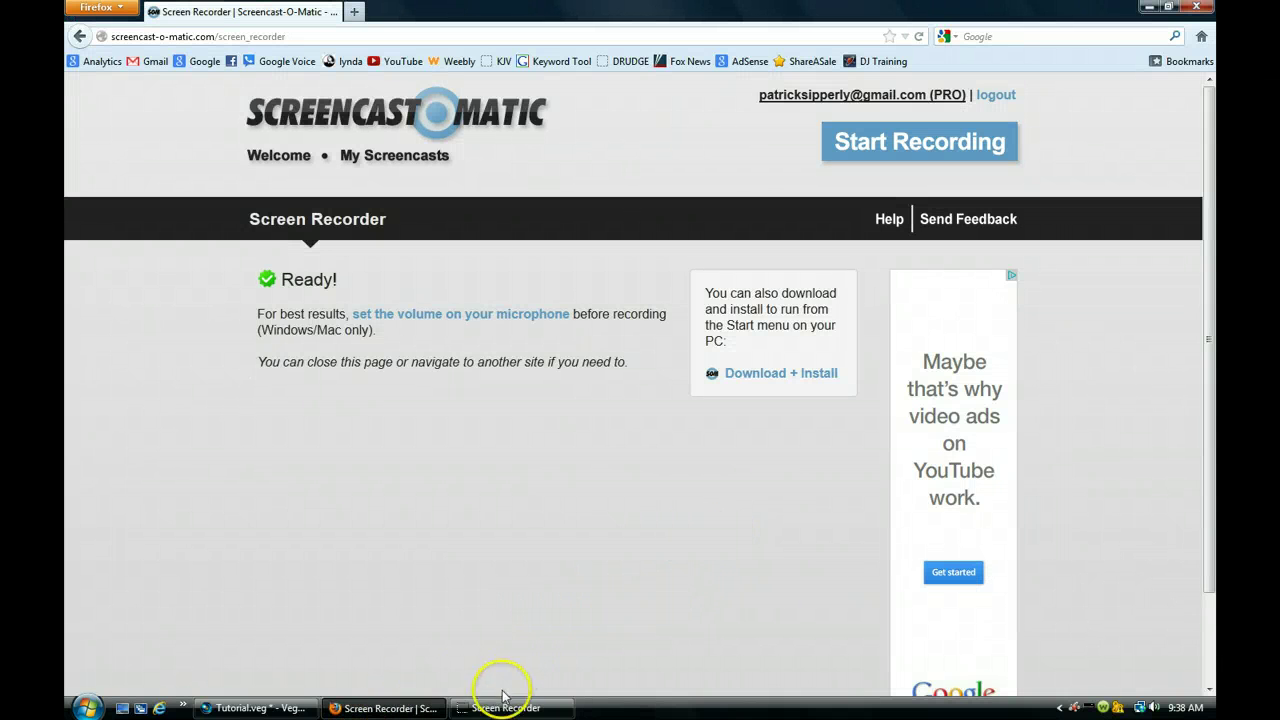